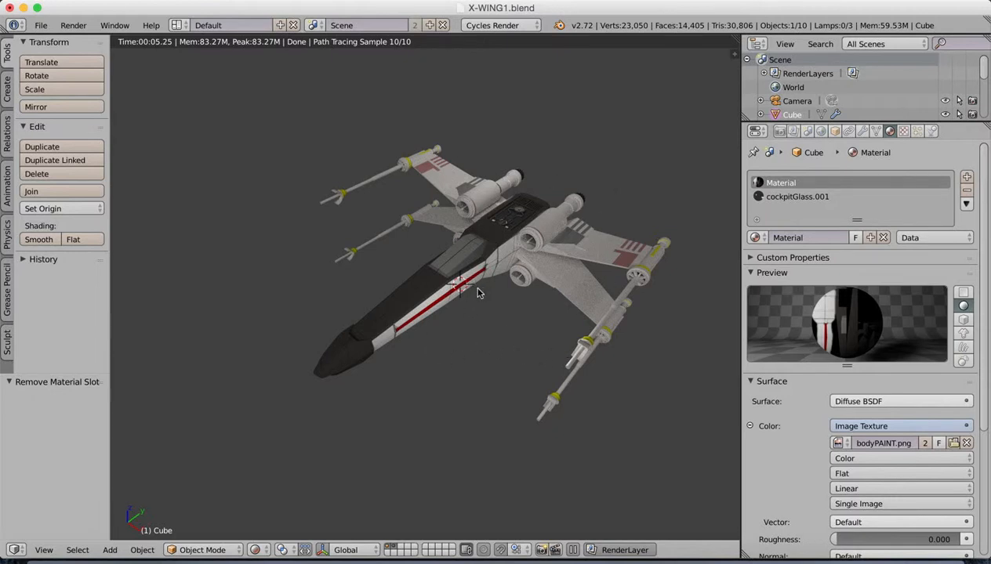
Examine the textured X-wing model from several angles and up close along the red fuselage stripe.
left_click(431, 298)
left_click(474, 262)
mouse_move(523, 341)
left_mouse_down()
mouse_move(441, 332)
mouse_move(517, 305)
mouse_move(533, 321)
mouse_move(524, 336)
left_mouse_up()
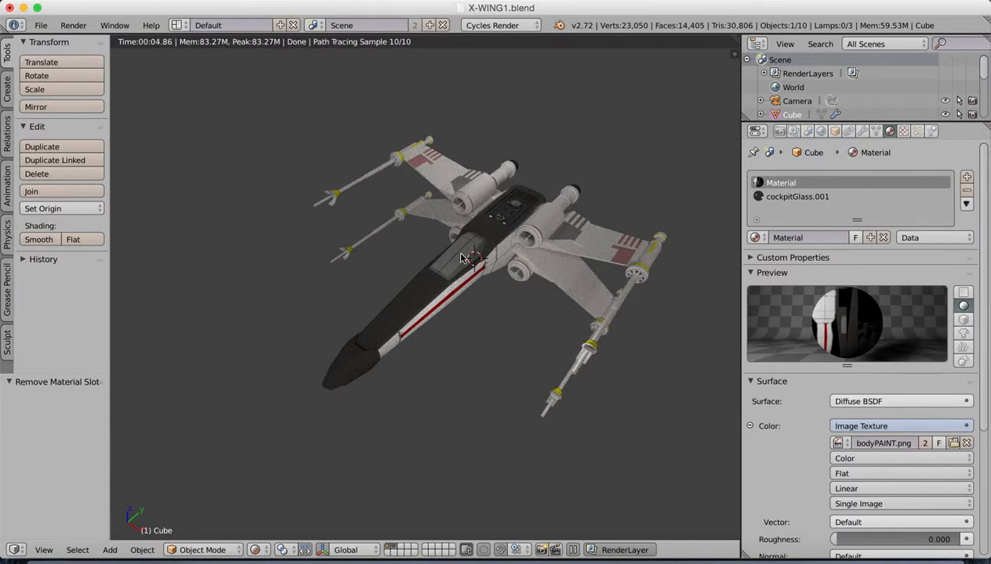
left_click_drag(482, 353, 458, 416)
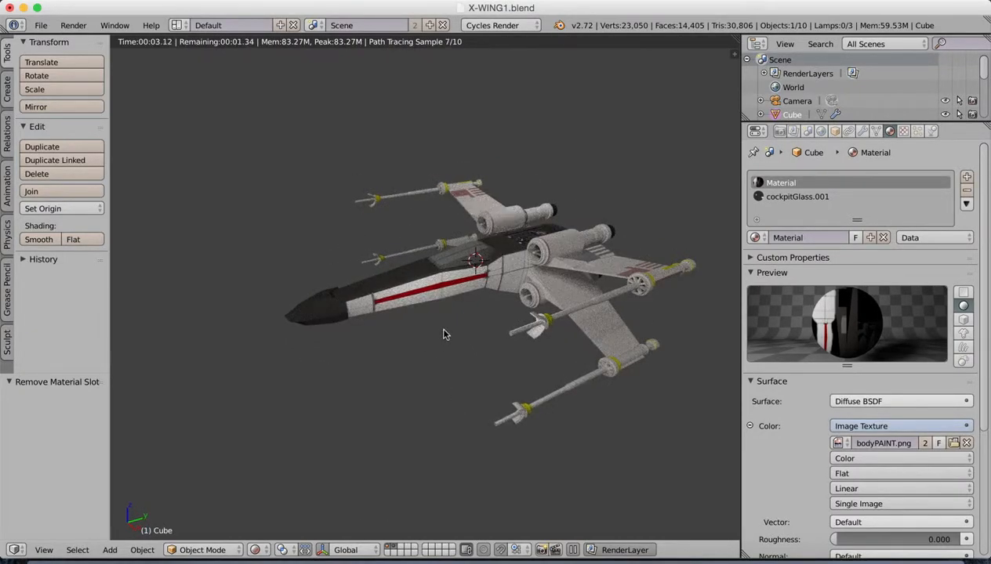
scroll(443, 334, "up", 6)
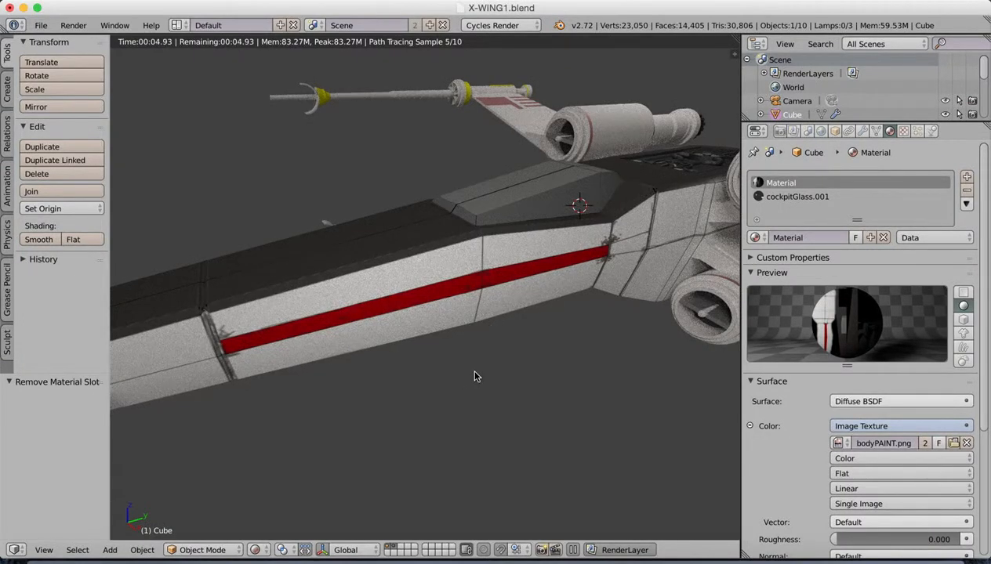
scroll(475, 373, "down", 8)
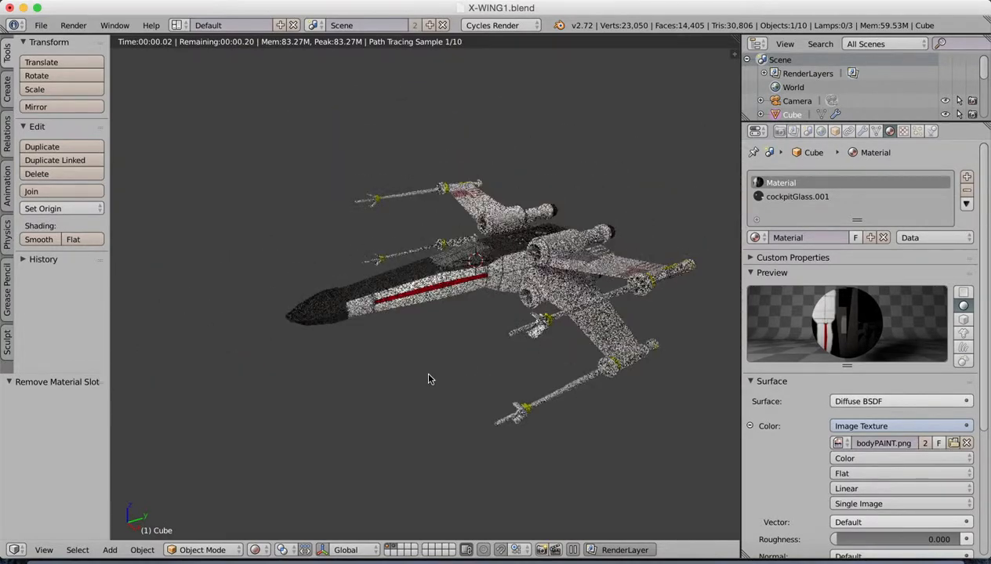
left_click_drag(453, 370, 439, 380)
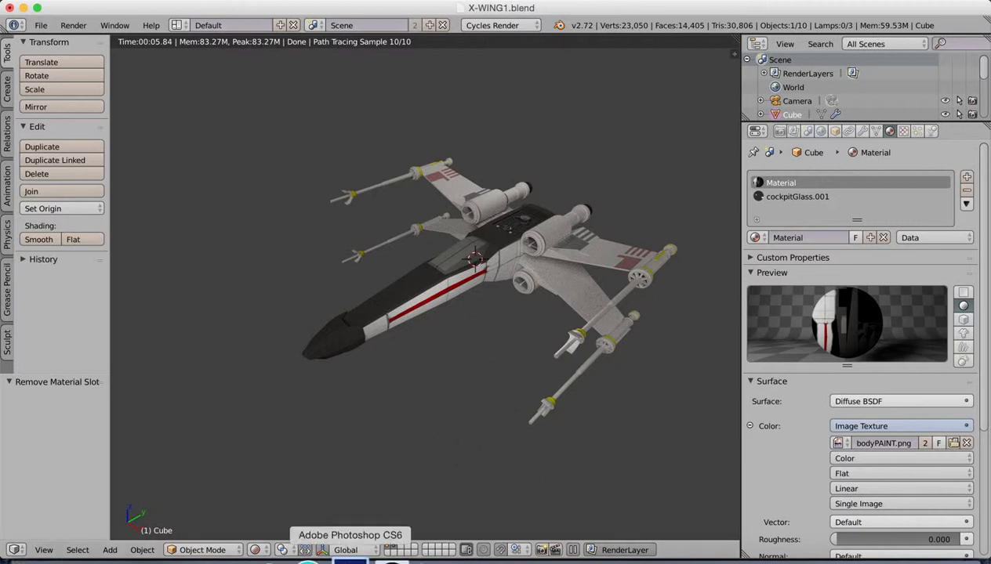
Switch to Adobe Photoshop and add a new layer beneath Layer 0 in body.png.
left_click(346, 554)
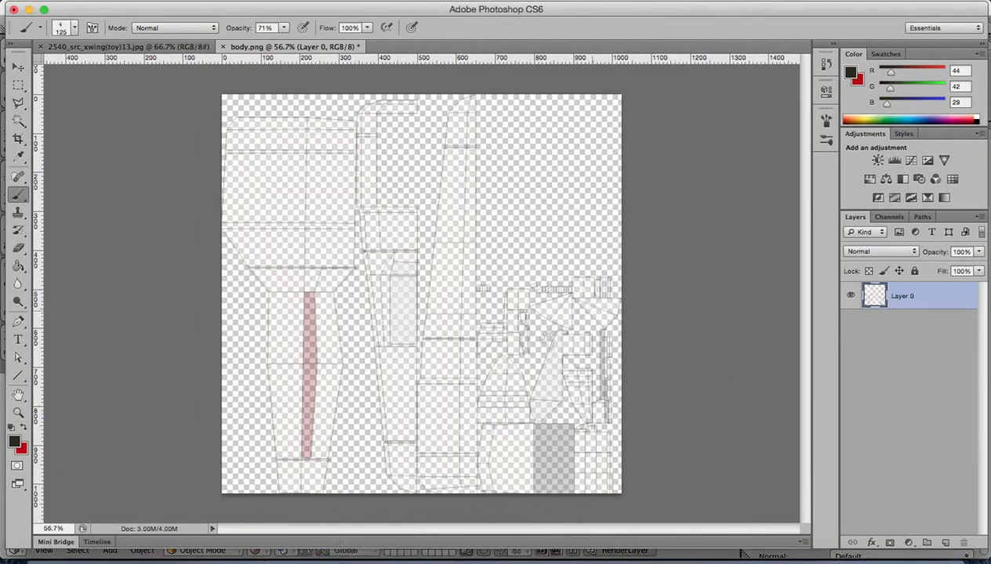
left_click_drag(169, 11, 166, 10)
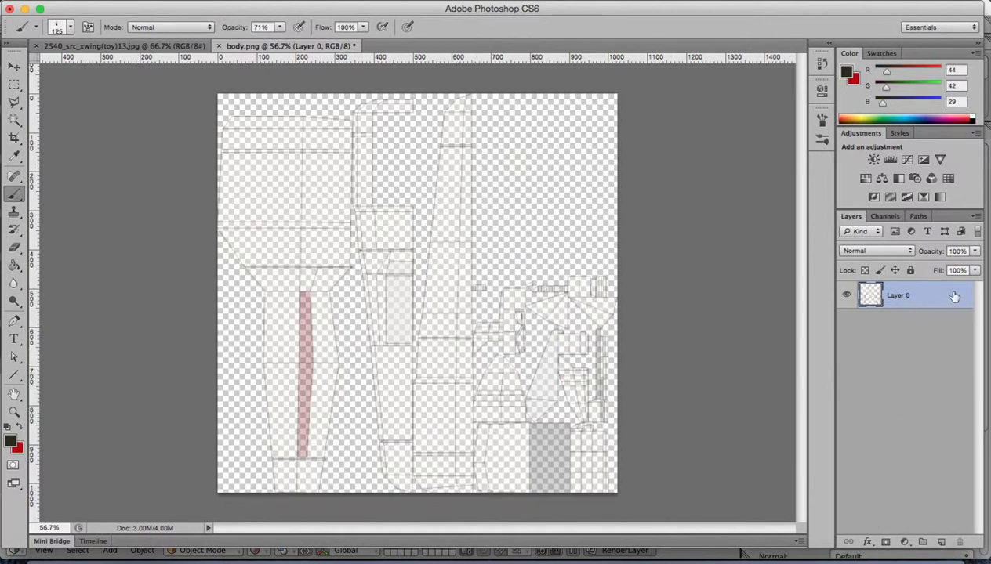
left_click(941, 542)
left_click_drag(895, 319, 906, 341)
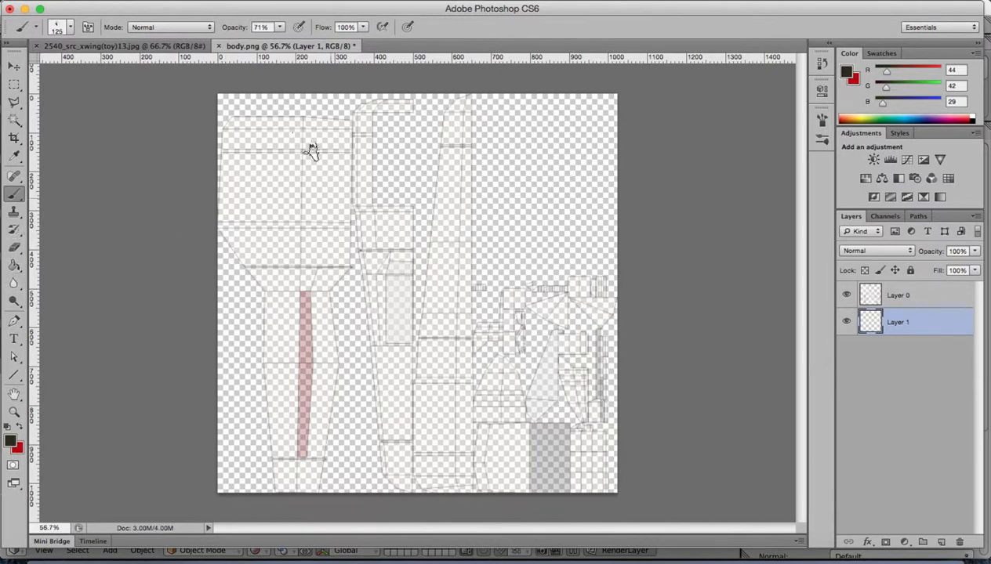
Choose the 18 px hard round brush preset and enlarge the brush to 60 px.
left_click(822, 140)
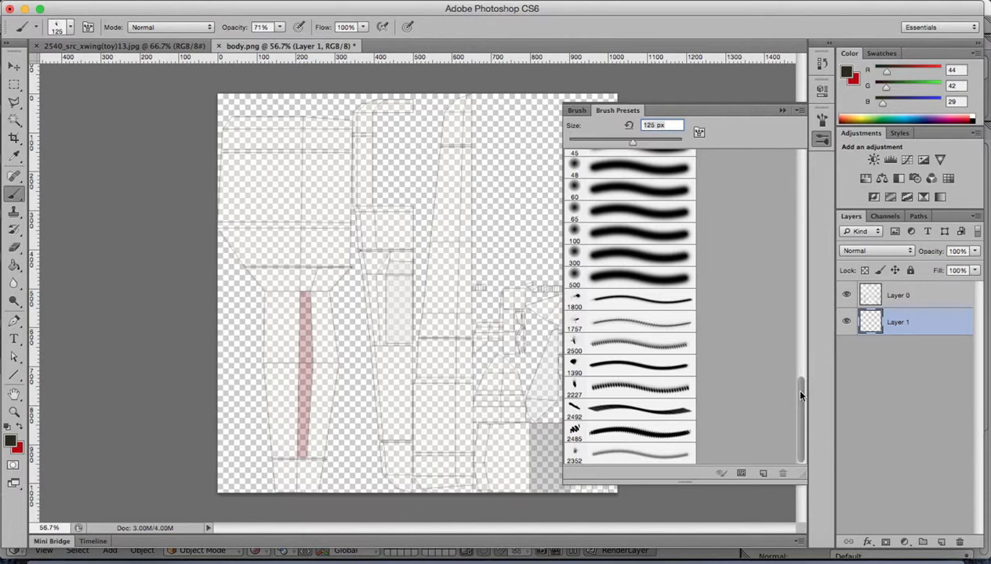
left_click_drag(801, 395, 801, 196)
left_click(618, 408)
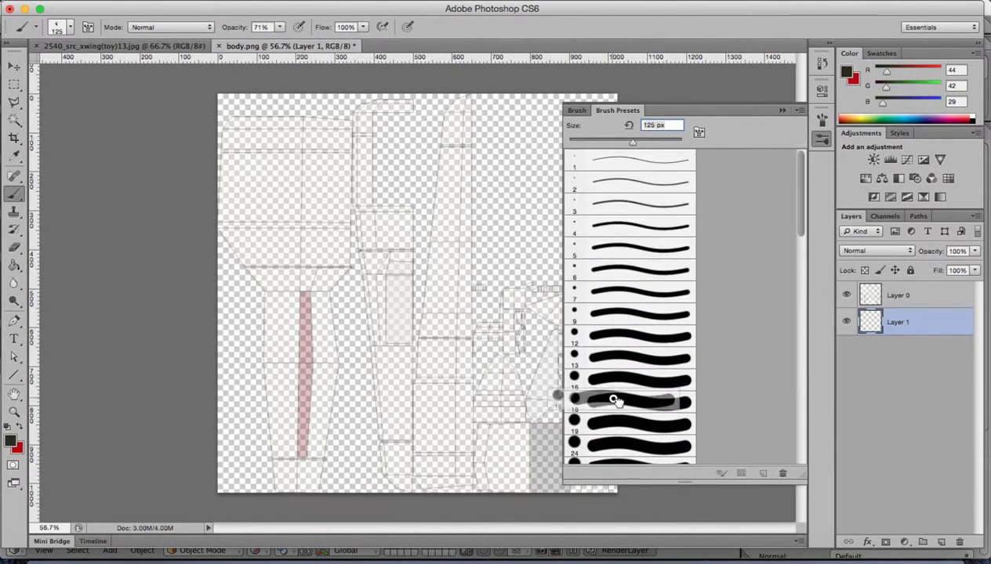
left_click(822, 139)
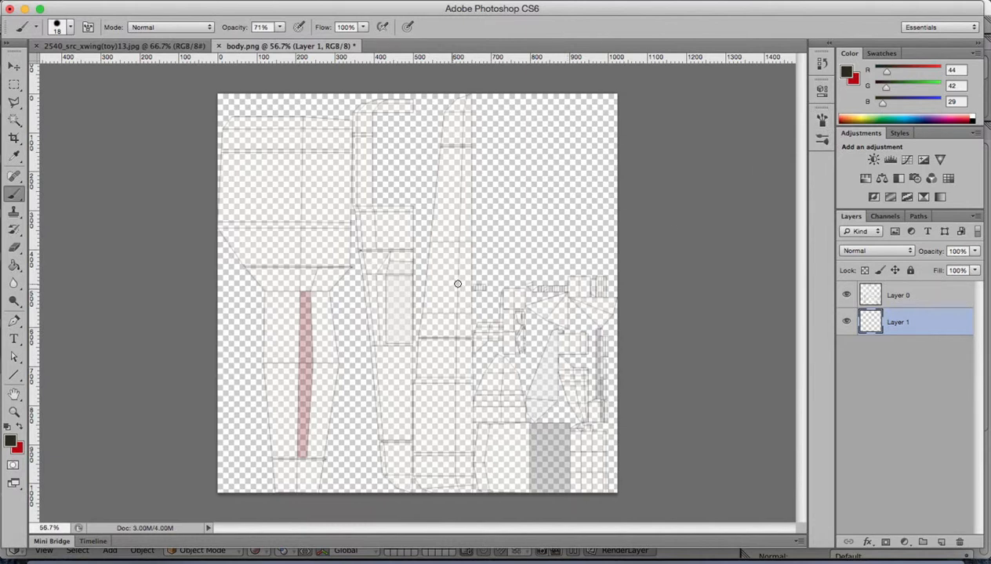
key("bracketright")
key("bracketright")
key("bracketright")
key("bracketright")
key("bracketright")
key("bracketright")
key("bracketright")
key("bracketright")
Select the whole red stripe area on Layer 0 with the Magic Wand.
left_click(911, 297)
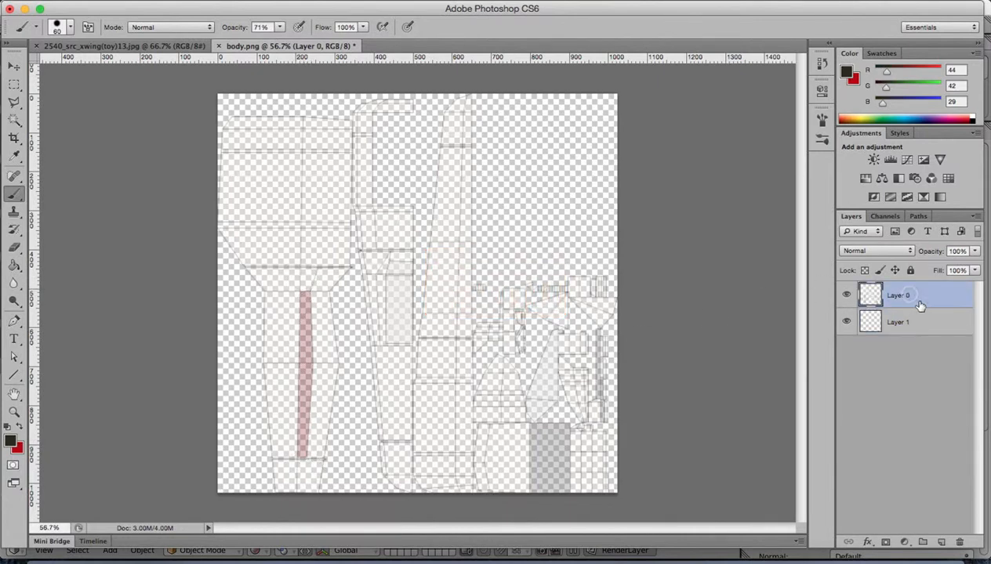
left_click(846, 297)
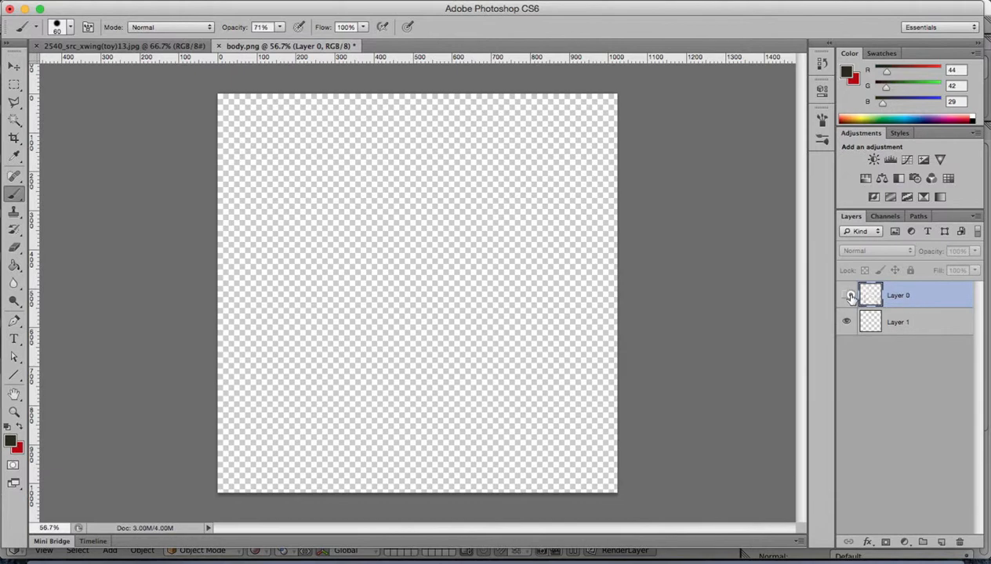
left_click(847, 296)
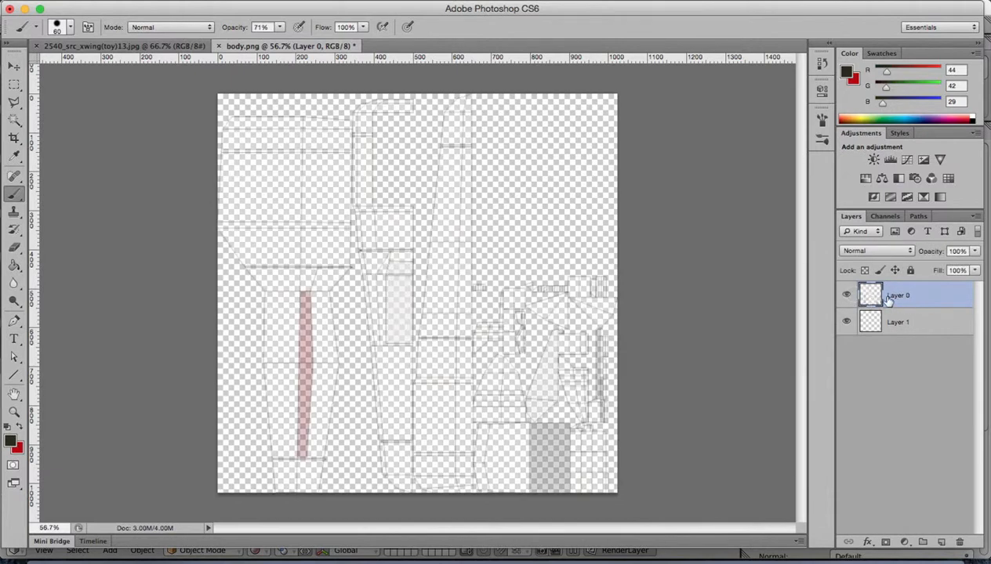
left_click(19, 120)
left_click(306, 322)
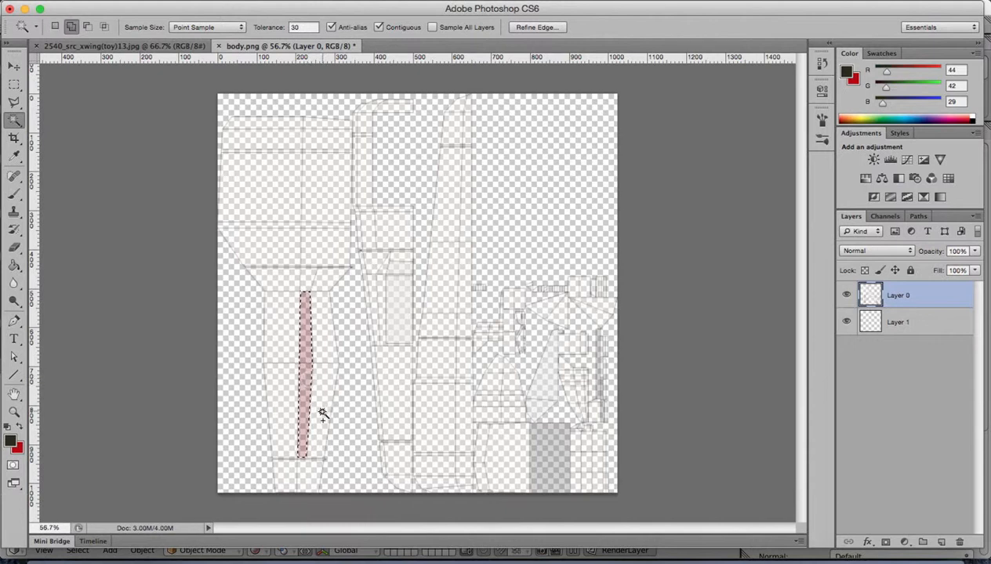
left_click(308, 424, "shift")
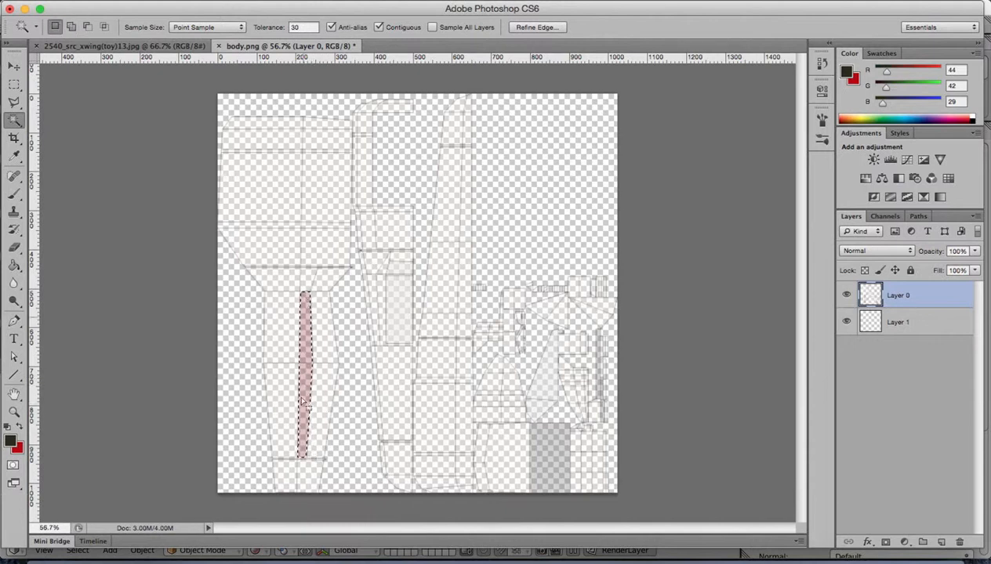
Paint the selected stripe solid red on Layer 1 with the brush at 100% opacity.
left_click(895, 321)
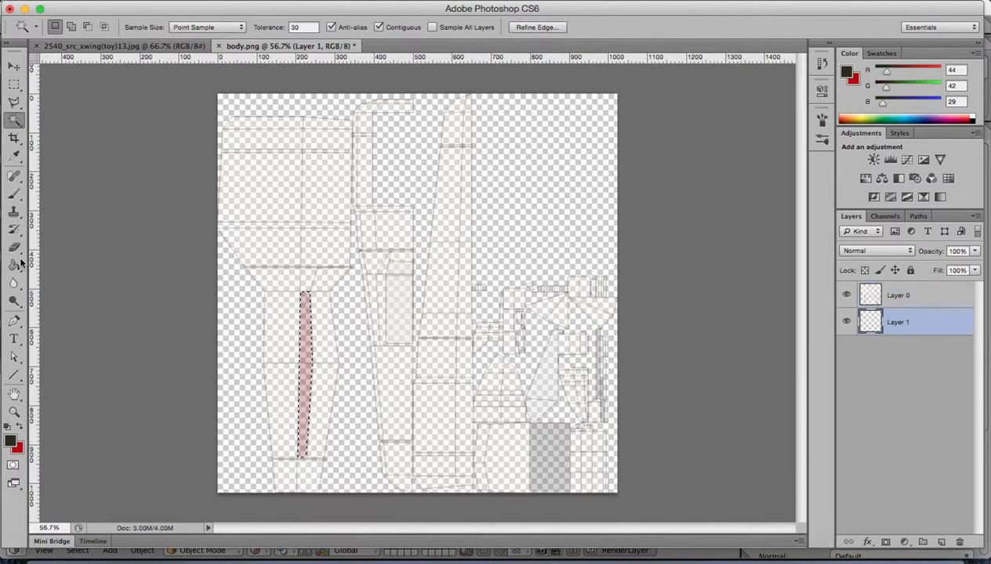
left_click(14, 194)
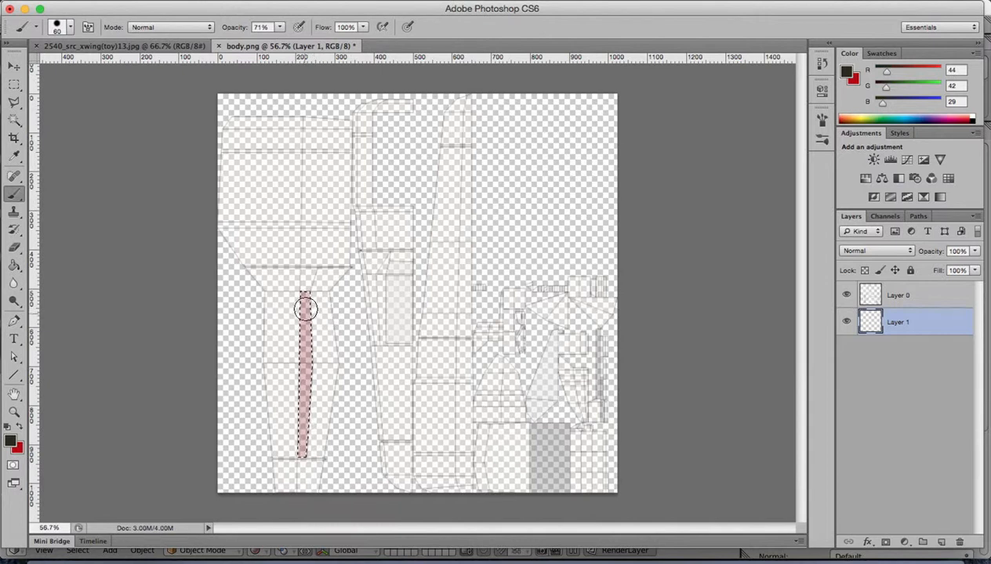
left_click_drag(306, 309, 310, 381)
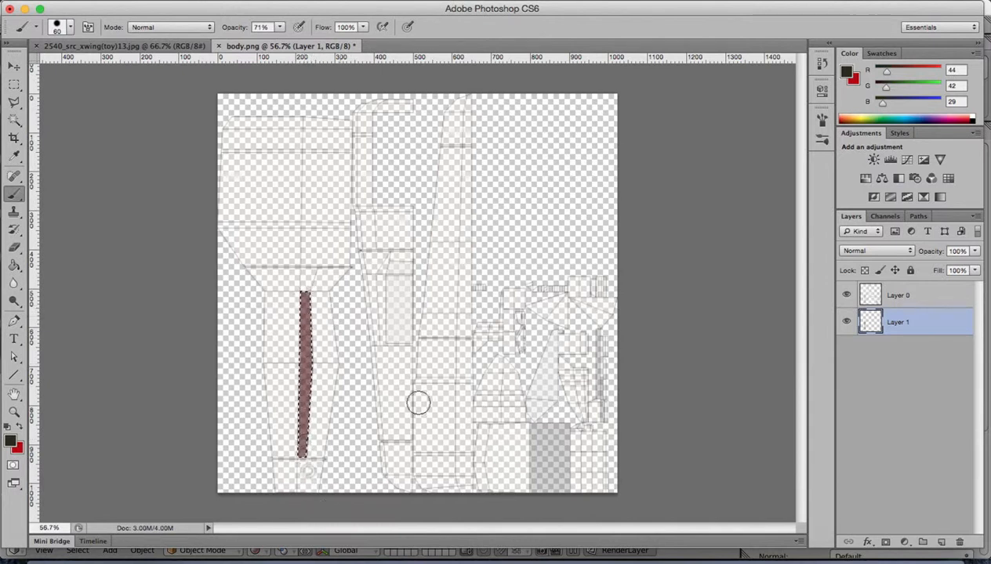
left_click(22, 427)
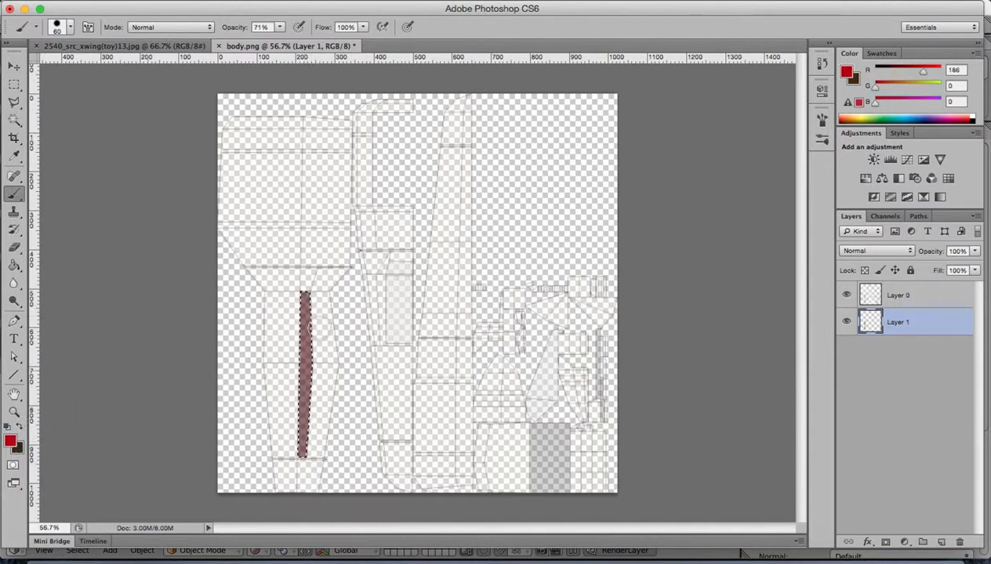
left_click(279, 29)
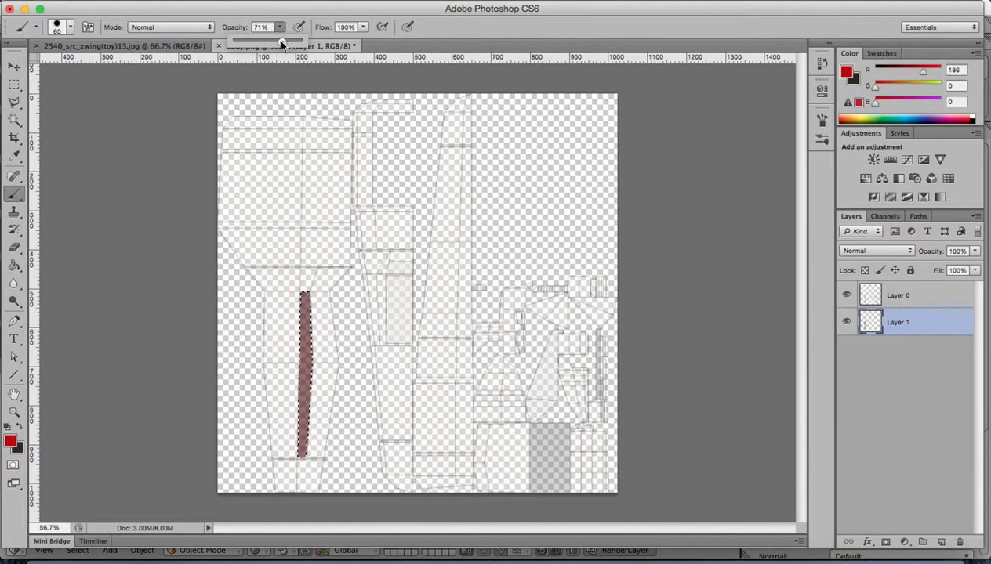
left_click_drag(281, 44, 310, 44)
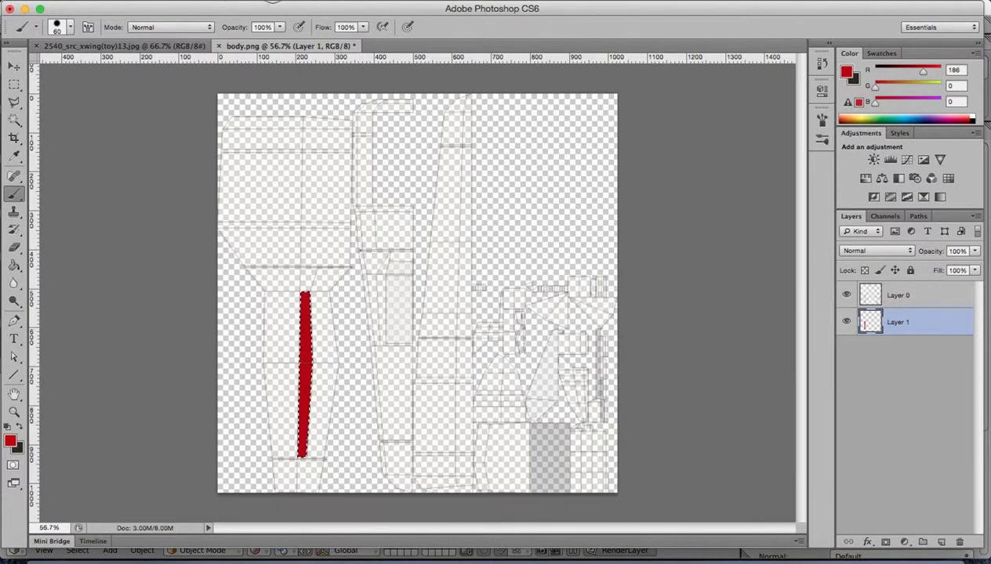
Invert the selection and paint the large fuselage side panels around the red stripe light grey (#e7e7e7).
left_click(283, 0)
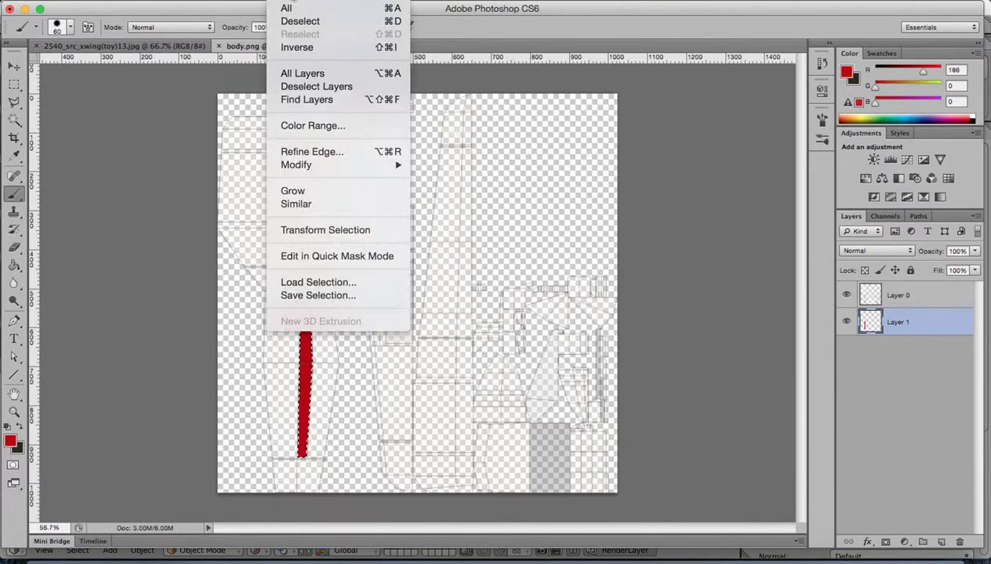
left_click(301, 47)
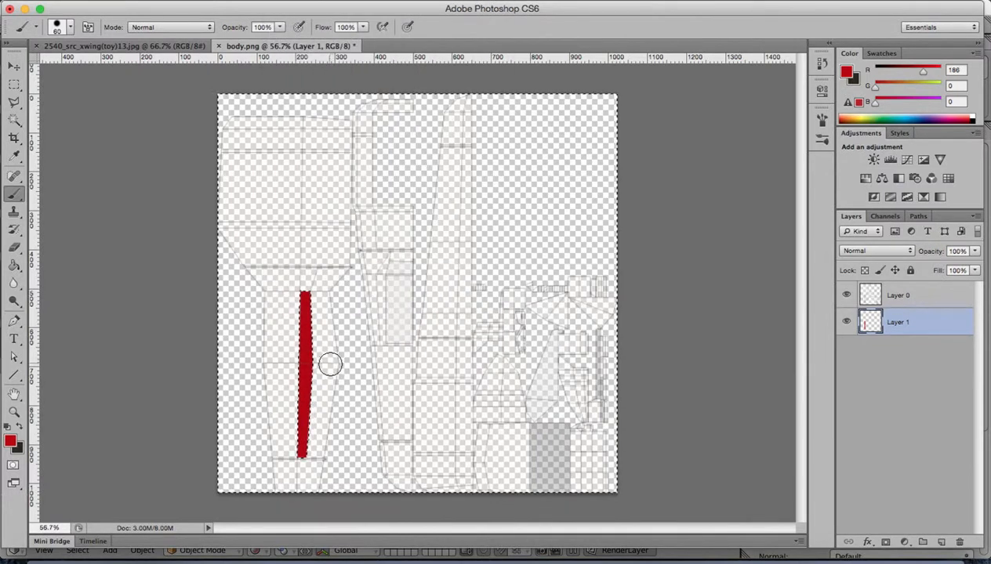
left_click(19, 427)
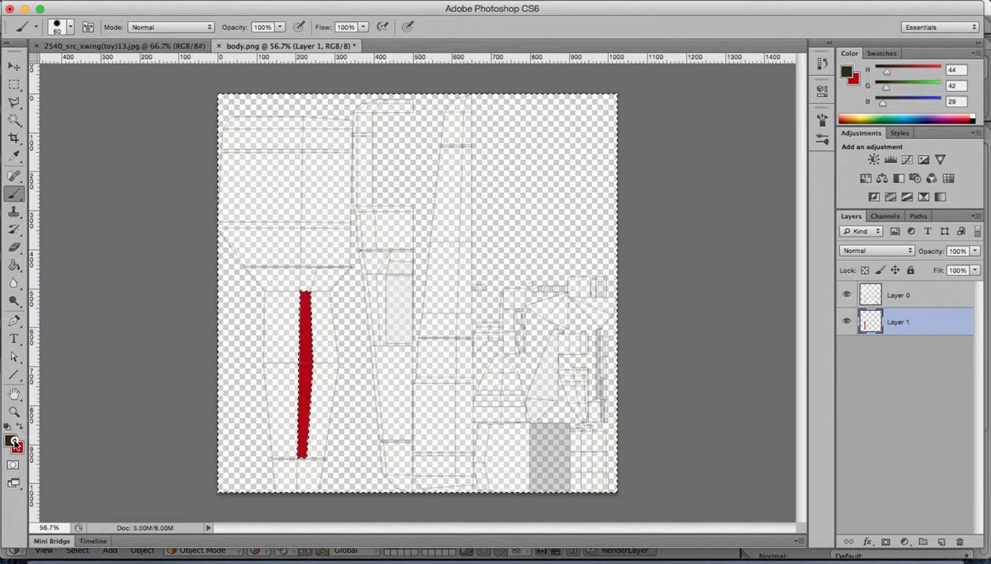
left_click(10, 441)
left_click_drag(691, 274, 571, 163)
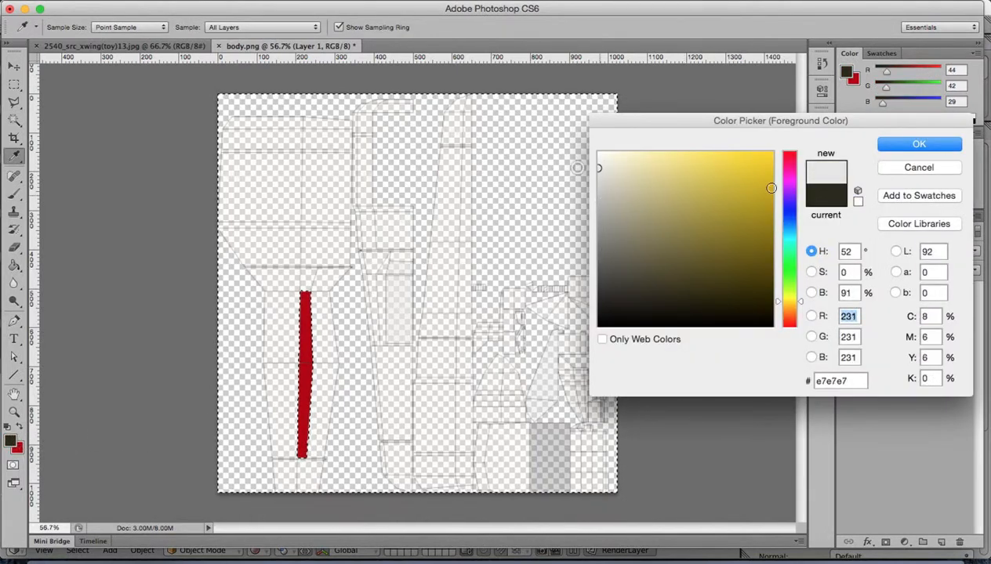
left_click(899, 145)
key("b")
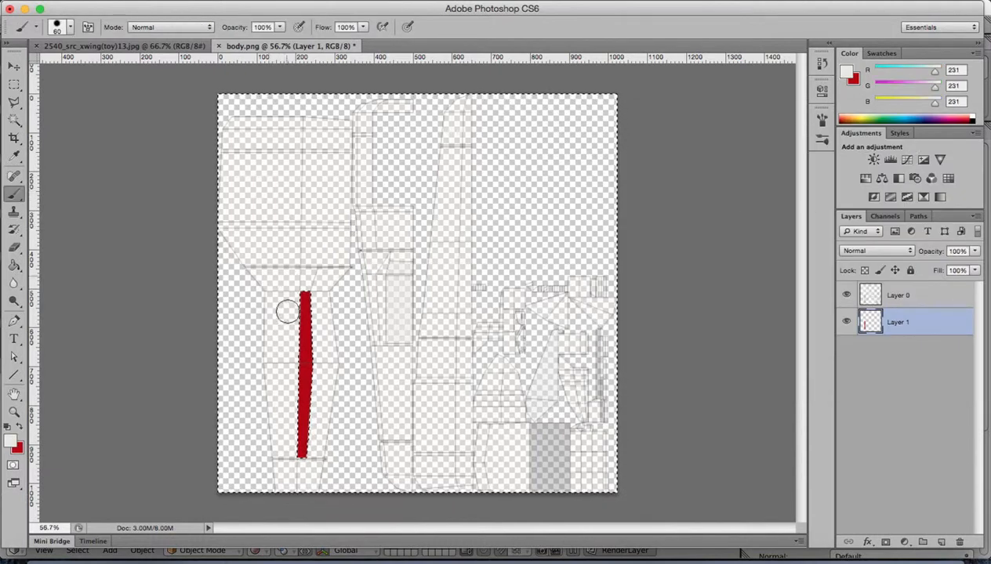
mouse_move(284, 345)
left_mouse_down()
mouse_move(289, 293)
mouse_move(278, 402)
mouse_move(275, 352)
mouse_move(286, 412)
mouse_move(287, 374)
mouse_move(293, 493)
mouse_move(308, 465)
mouse_move(306, 481)
mouse_move(327, 366)
mouse_move(308, 492)
mouse_move(321, 315)
mouse_move(328, 359)
mouse_move(317, 299)
mouse_move(317, 310)
mouse_move(337, 261)
mouse_move(317, 283)
mouse_move(313, 255)
mouse_move(299, 295)
mouse_move(250, 256)
mouse_move(247, 243)
mouse_move(258, 252)
mouse_move(237, 204)
mouse_move(236, 124)
mouse_move(342, 133)
mouse_move(332, 250)
mouse_move(336, 227)
mouse_move(317, 283)
mouse_move(311, 195)
mouse_move(322, 156)
mouse_move(299, 186)
mouse_move(294, 251)
mouse_move(305, 181)
mouse_move(274, 139)
mouse_move(258, 181)
mouse_move(259, 227)
mouse_move(239, 132)
mouse_move(226, 192)
mouse_move(235, 135)
mouse_move(234, 171)
mouse_move(314, 143)
left_mouse_up()
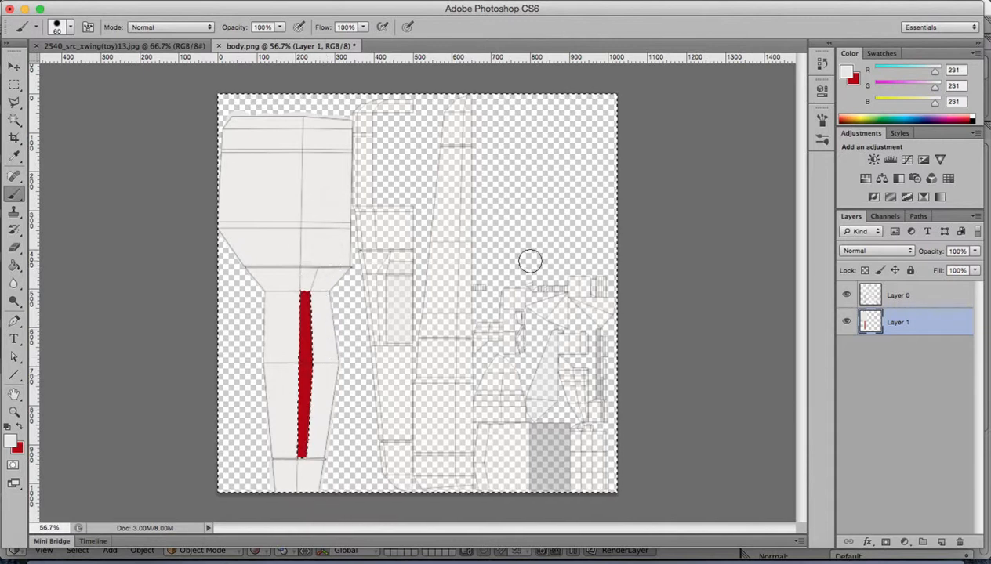
Rename Layer 1 to "Base Colour".
double_click(900, 323)
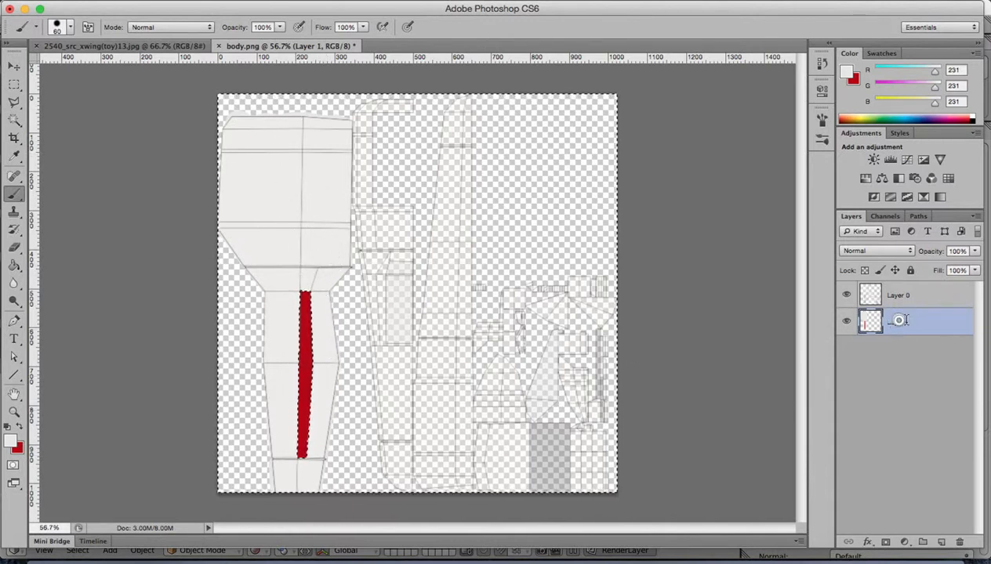
type("Base")
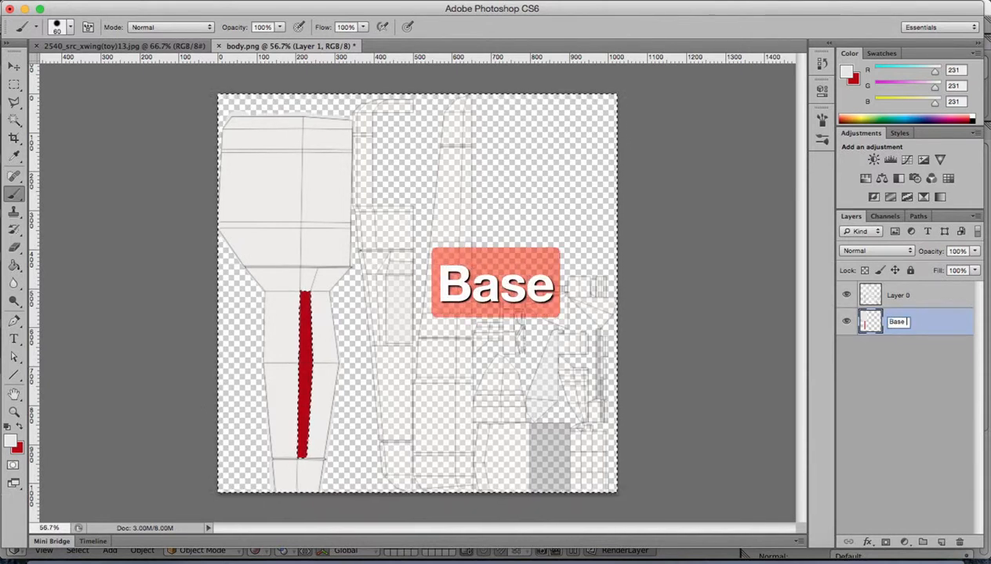
type(" Colour")
key("Return")
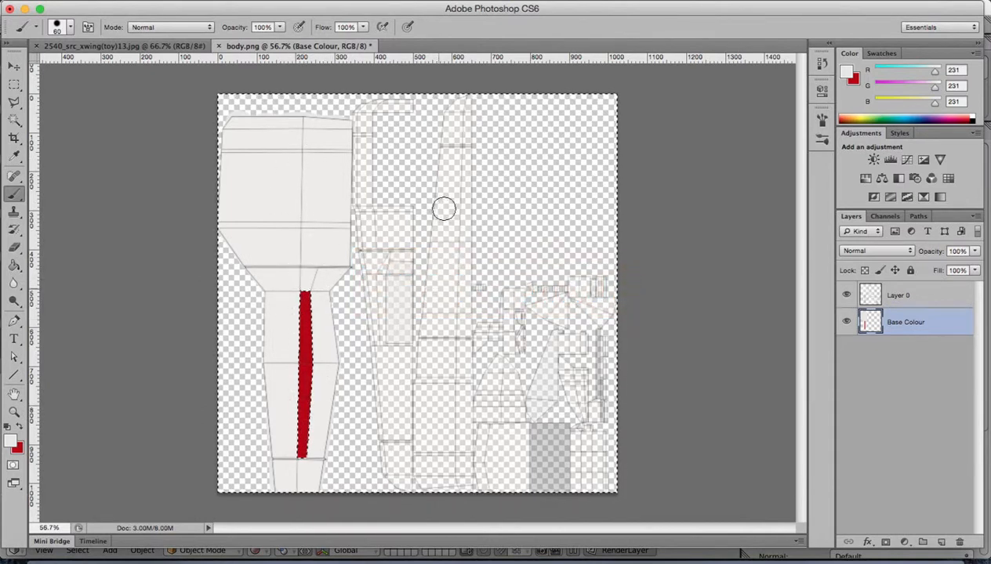
Study the fuselage paintwork in the reference image 2540_src_xwing(toy)13.jpg, and return to body.png.
left_click(117, 45)
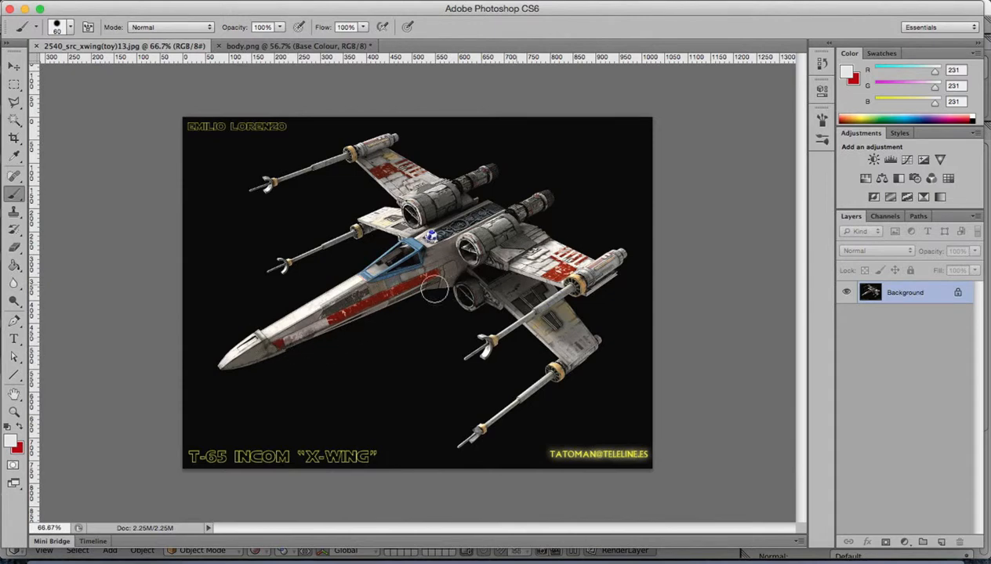
scroll(406, 282, "up", 5)
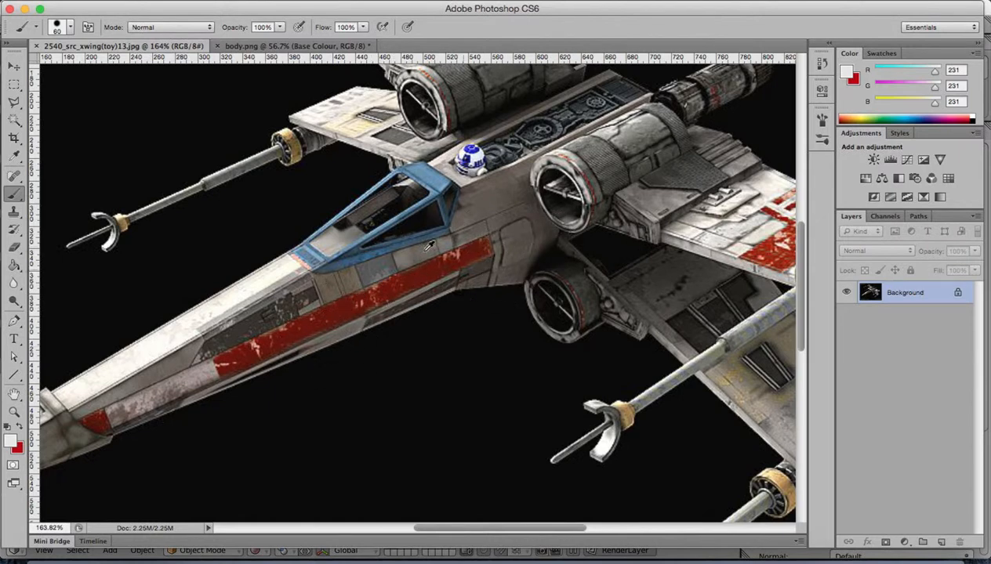
scroll(456, 257, "down", 3)
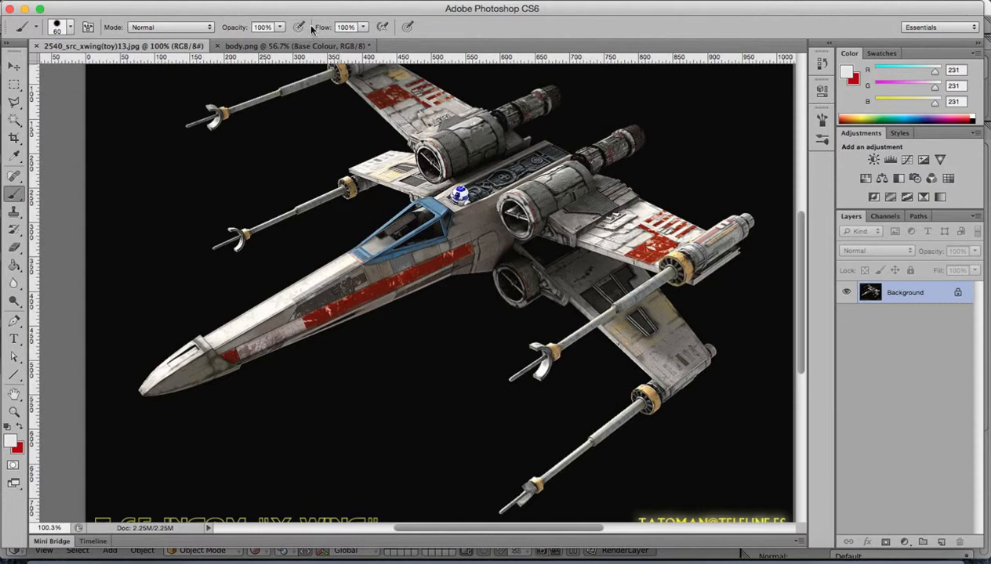
left_click(291, 46)
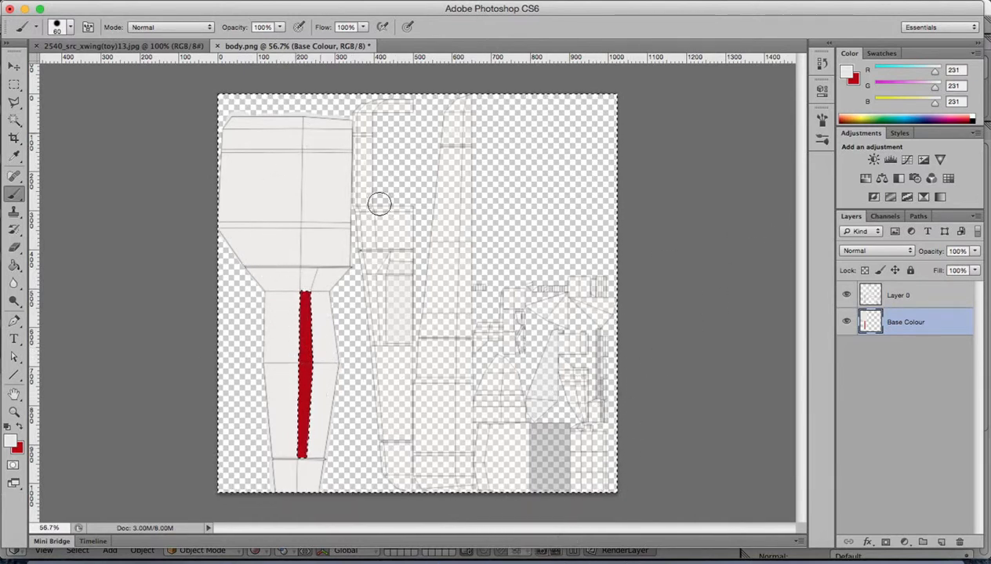
Switch to Safari, preview the Splatter Brush set on qbrushes.net, and load the downloaded Splatter_Brushes_by_corelila.abr into Photoshop.
left_click(550, 555)
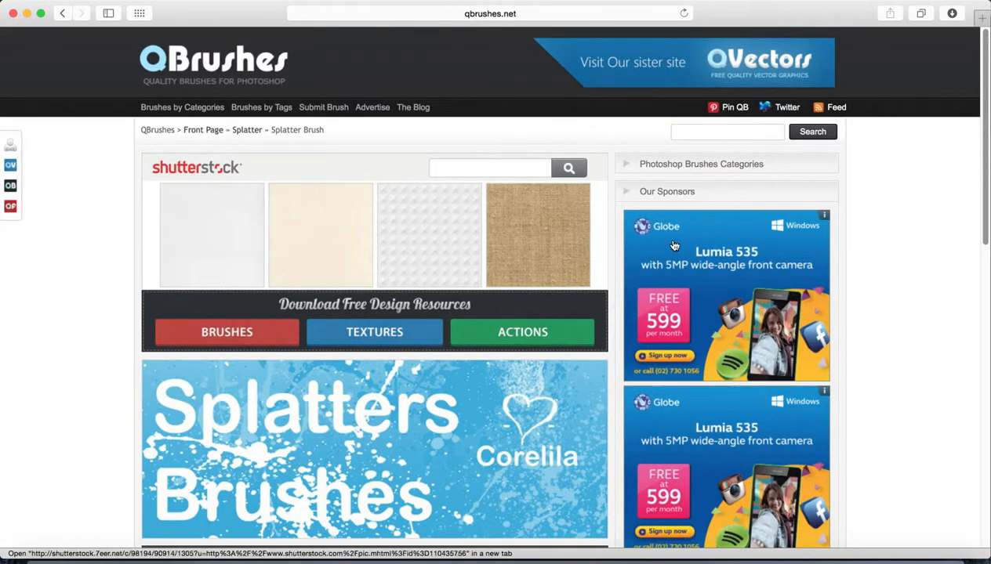
left_click_drag(981, 151, 971, 232)
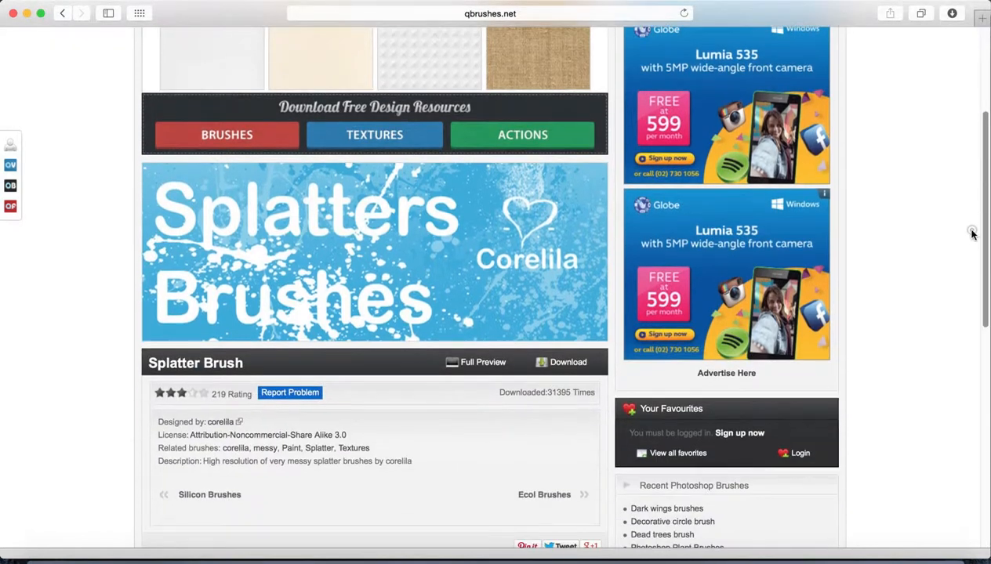
left_click(471, 370)
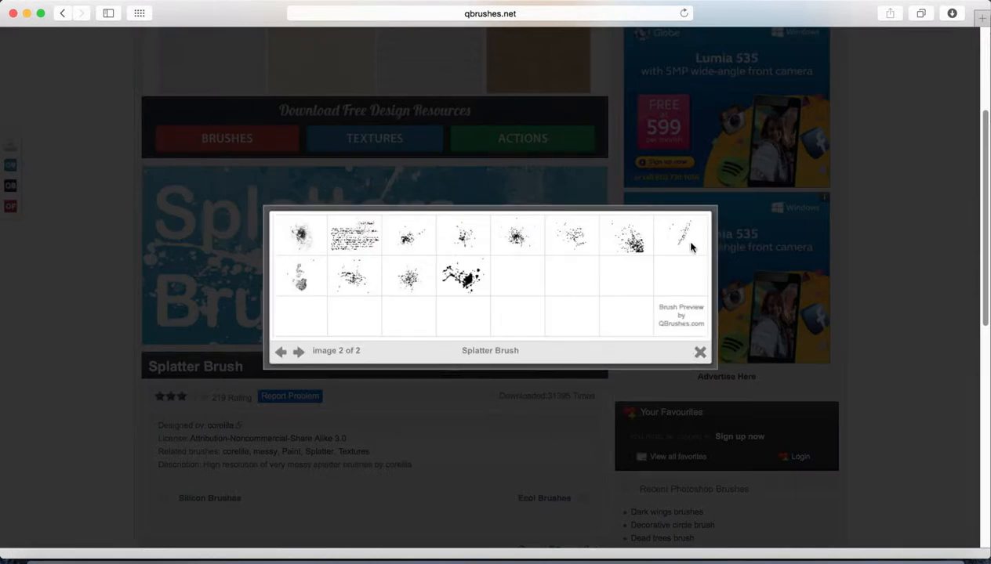
left_click(700, 352)
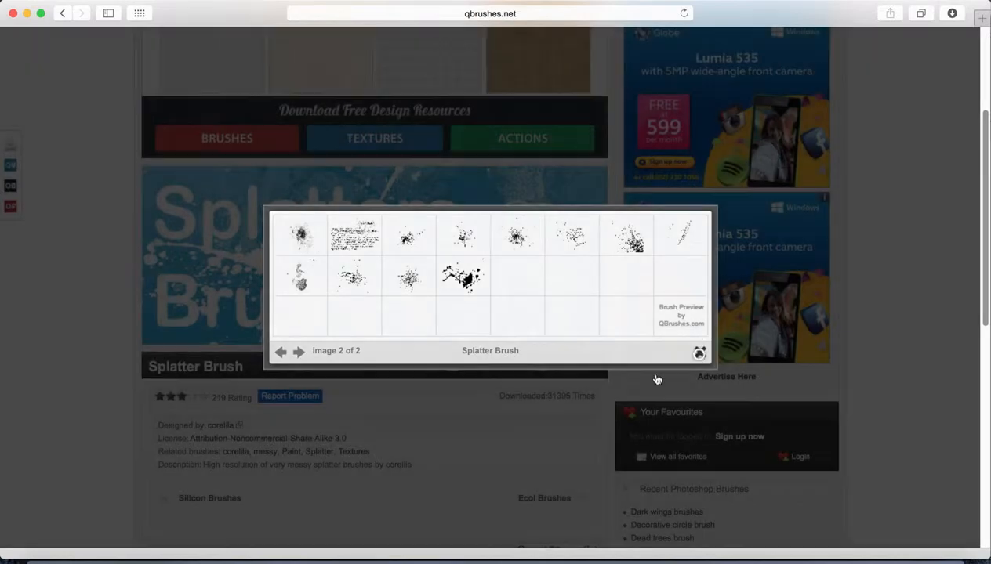
left_click(876, 559)
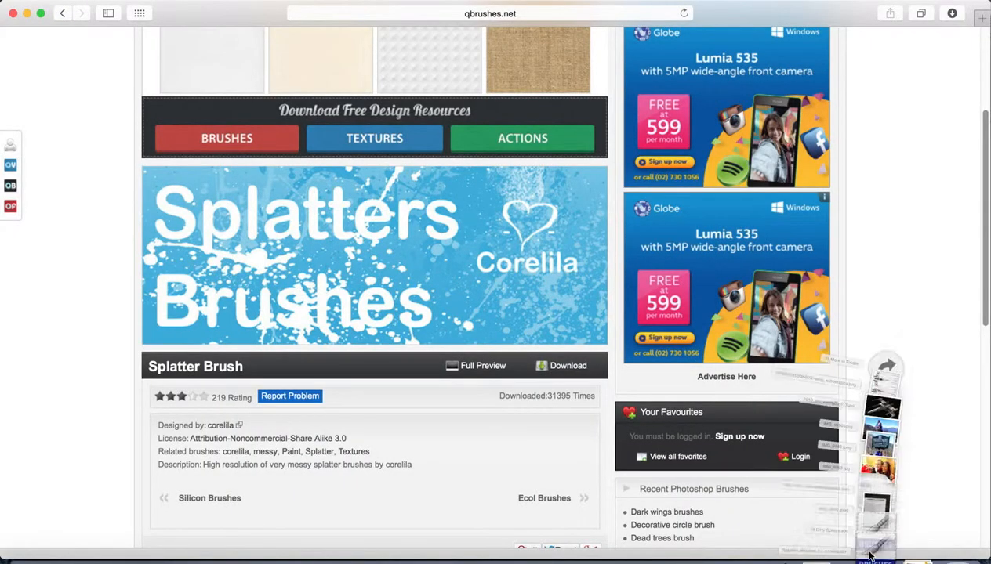
left_click(882, 527)
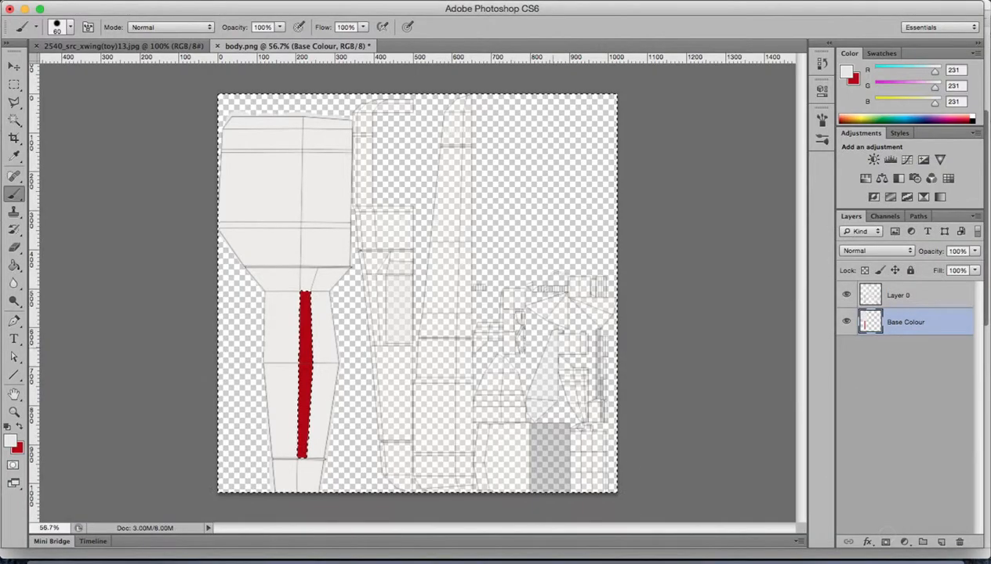
Choose the 998 px splatter tip near the end of the brush presets and reduce its size to 250 px.
left_click(821, 119)
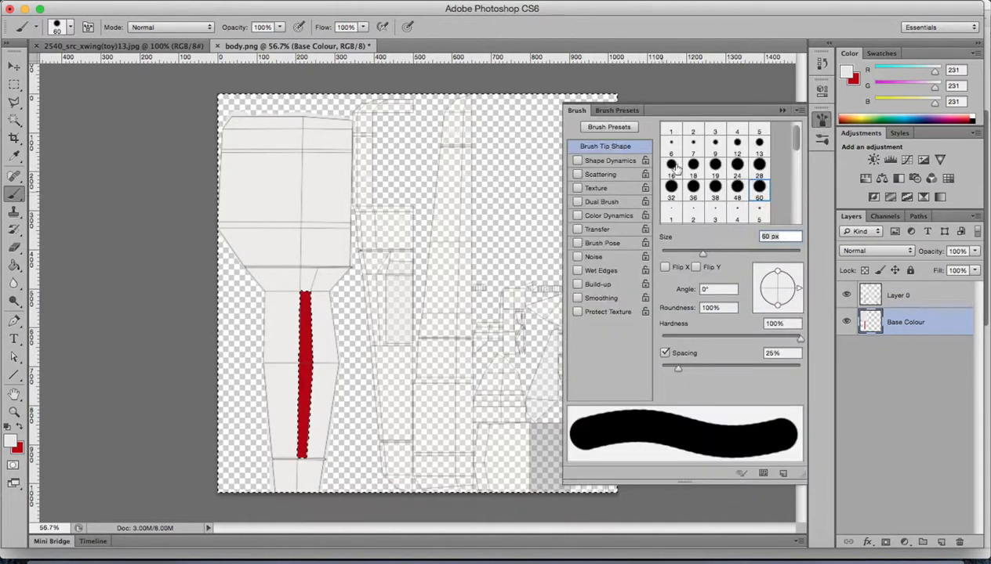
left_click(822, 139)
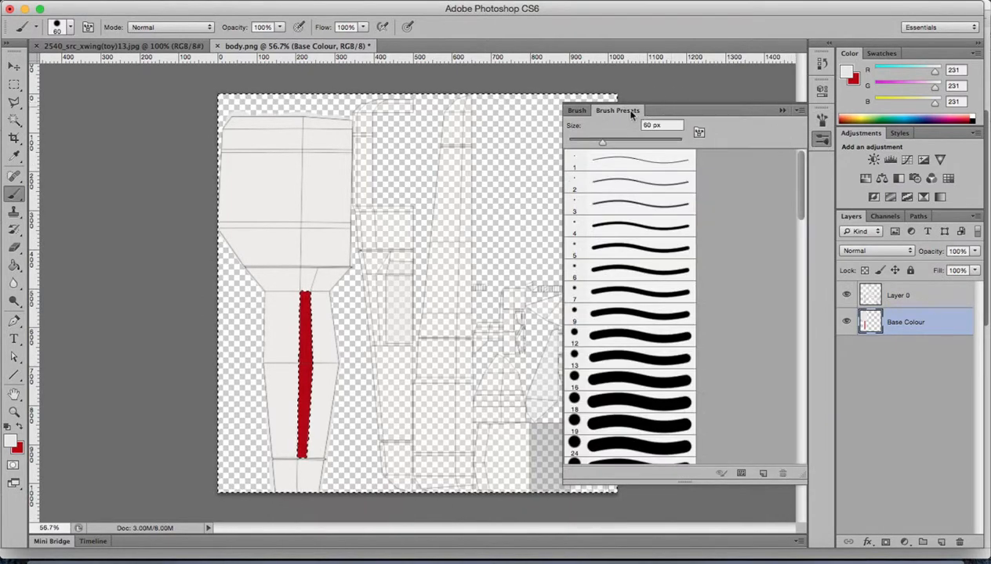
mouse_move(802, 181)
left_mouse_down()
mouse_move(791, 412)
mouse_move(777, 466)
left_mouse_up()
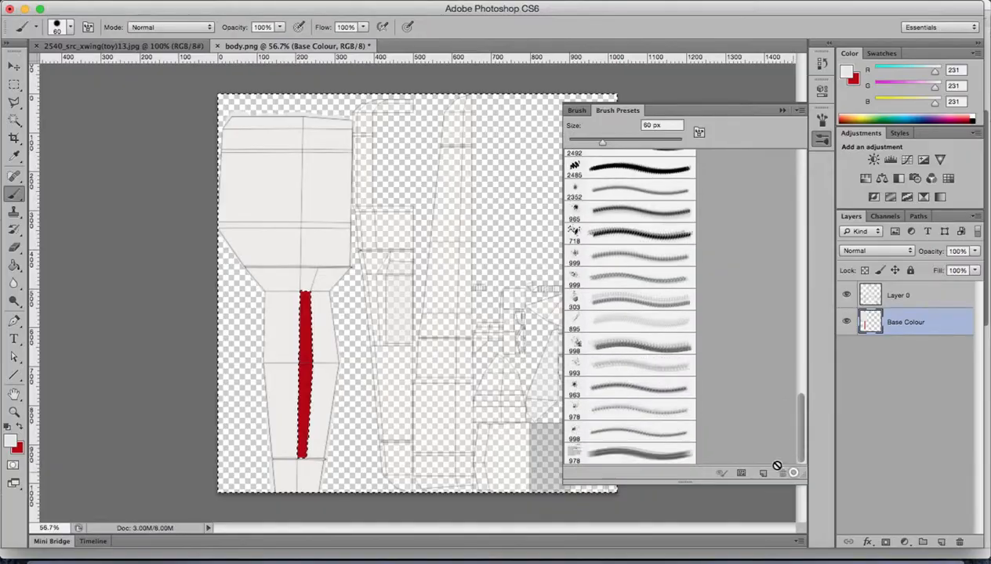
left_click(613, 455)
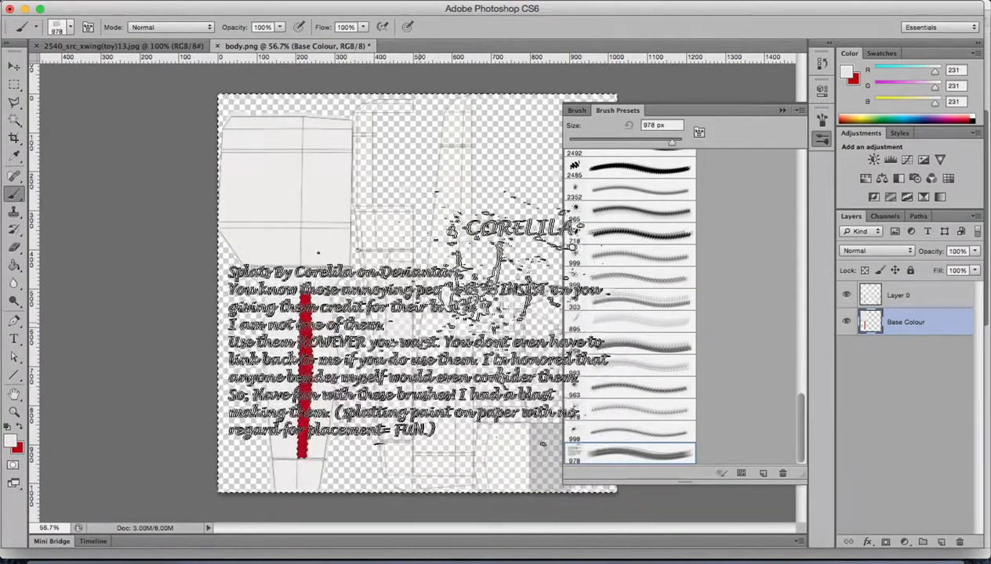
left_click(641, 435)
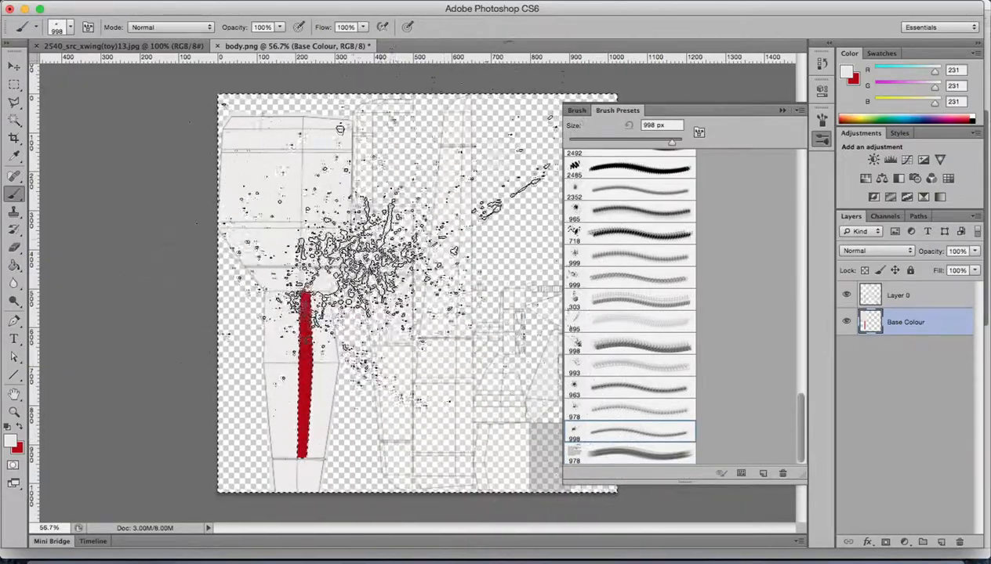
key("bracketleft")
key("bracketleft")
key("bracketleft")
key("bracketleft")
key("bracketleft")
key("bracketleft")
key("bracketleft")
key("bracketleft")
key("bracketleft")
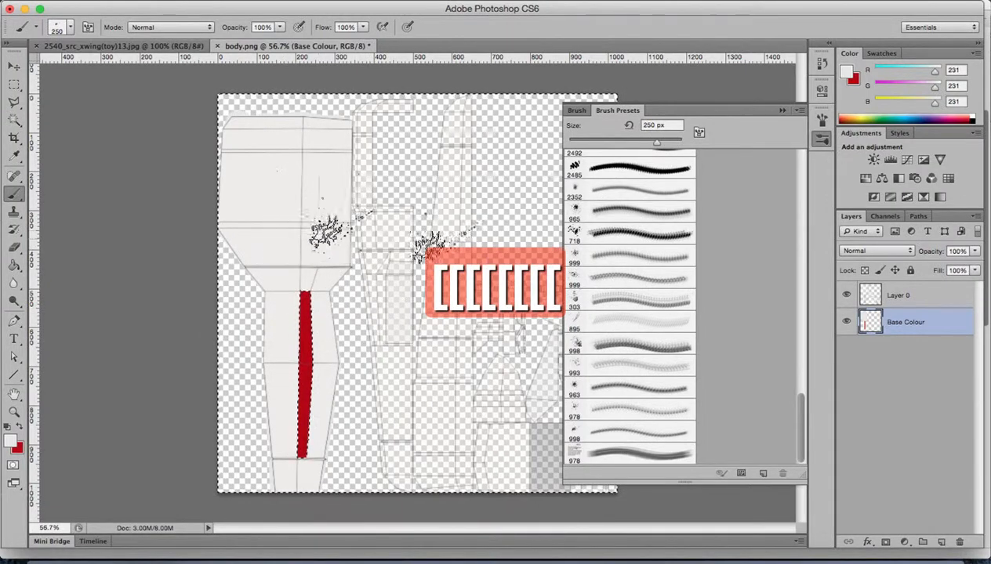
left_click(822, 138)
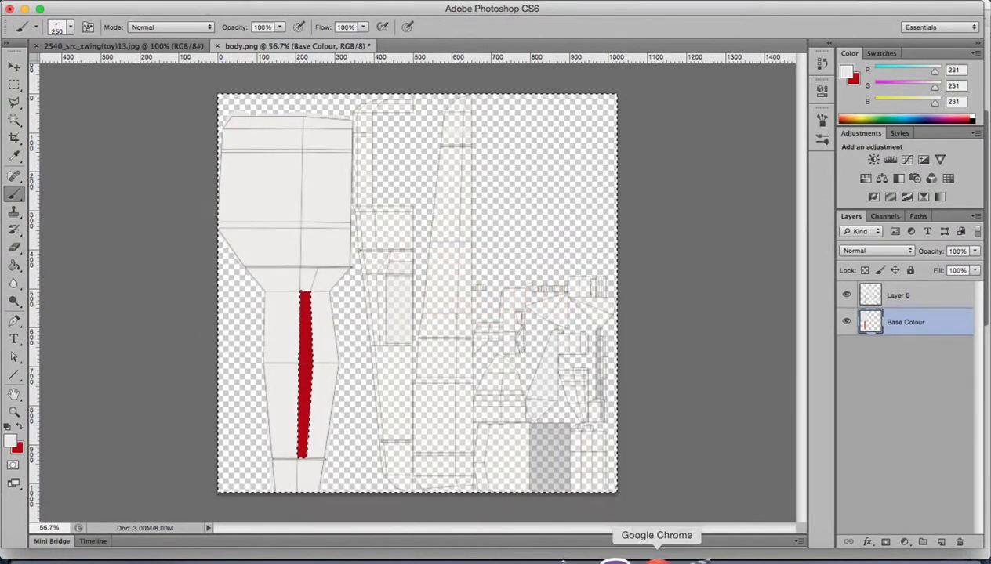
Return to Safari, open the Hi-Res Mess set from the related brushes, preview its brushes, and download it.
left_click(557, 558)
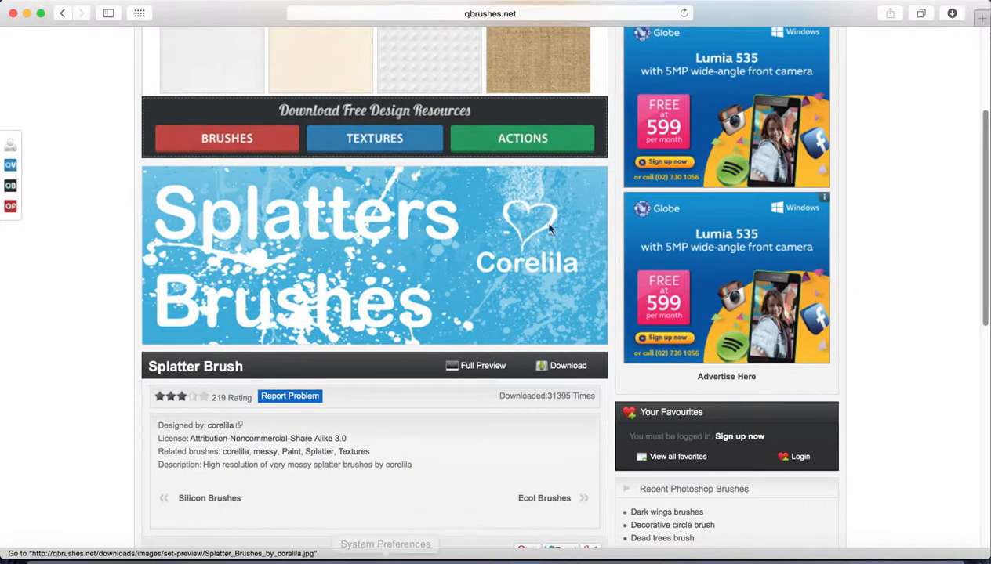
mouse_move(985, 218)
left_mouse_down()
mouse_move(971, 293)
mouse_move(973, 419)
left_mouse_up()
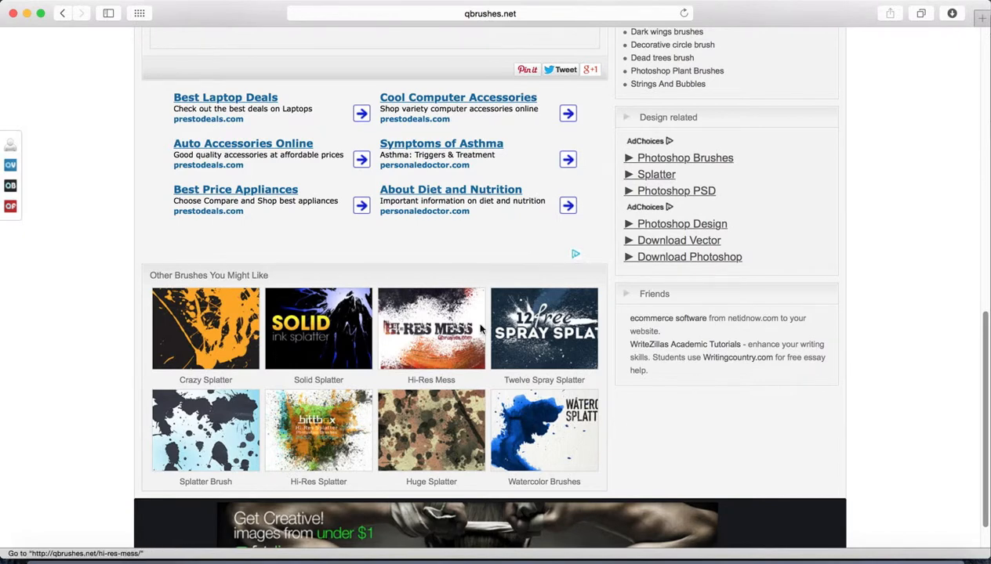
left_click(435, 320)
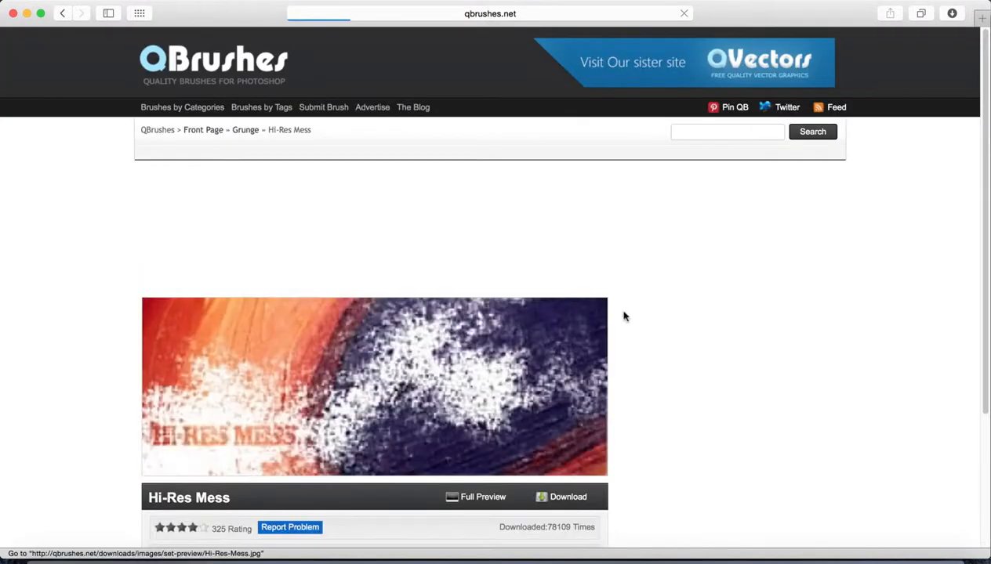
scroll(984, 163, "down", 5)
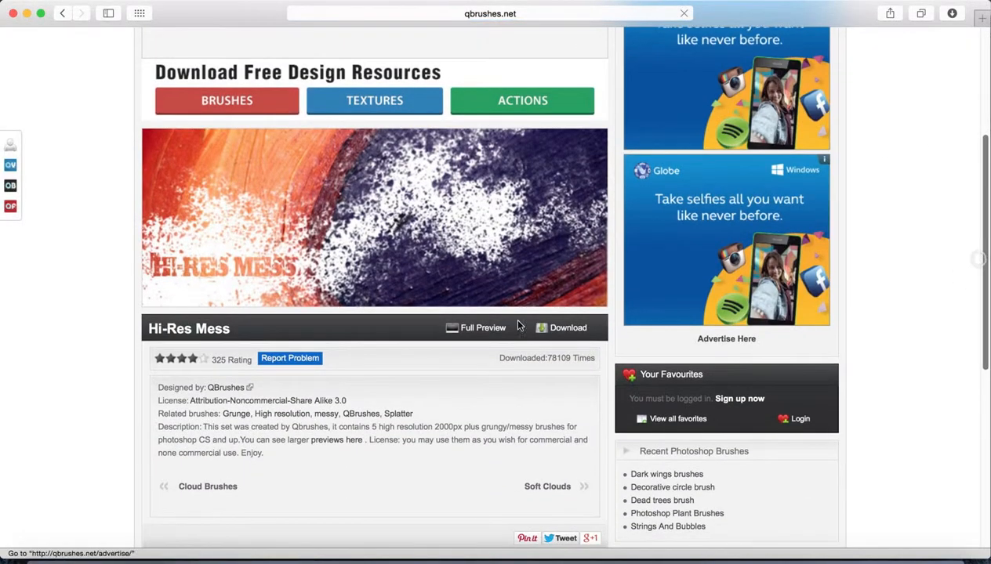
left_click(470, 328)
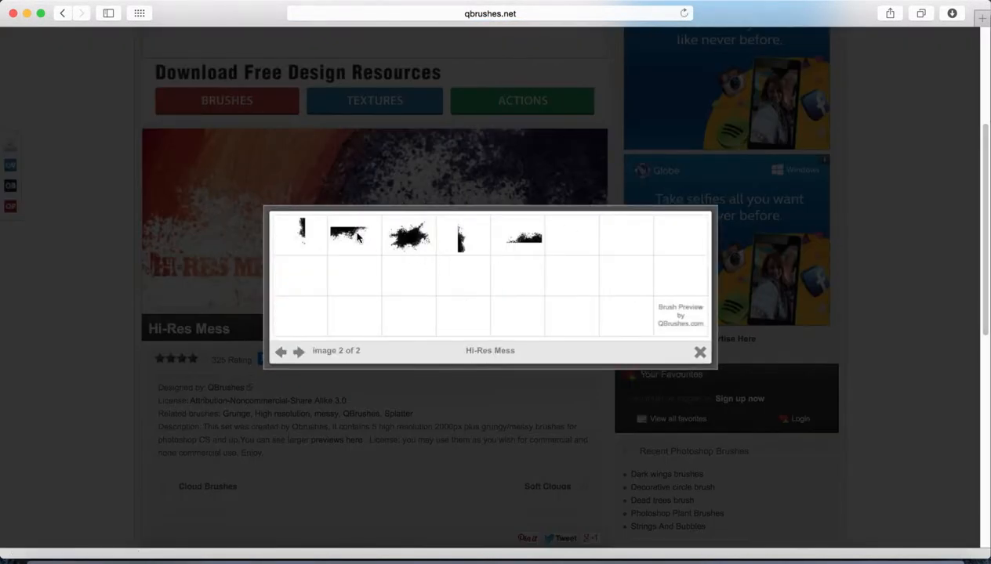
left_click(700, 353)
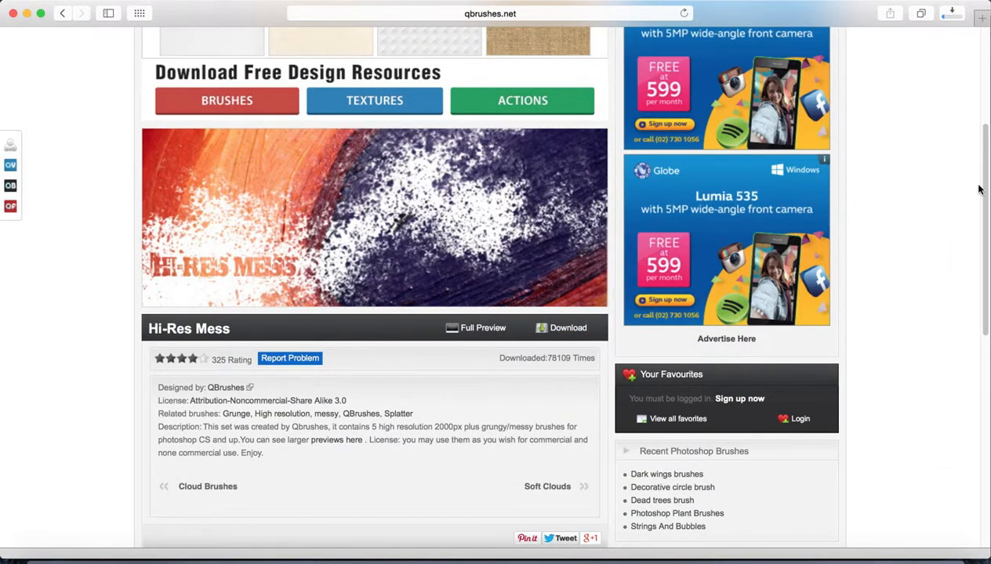
Open The Grunge brush set from the related brushes on the Hi-Res Mess page.
left_click_drag(979, 189, 972, 404)
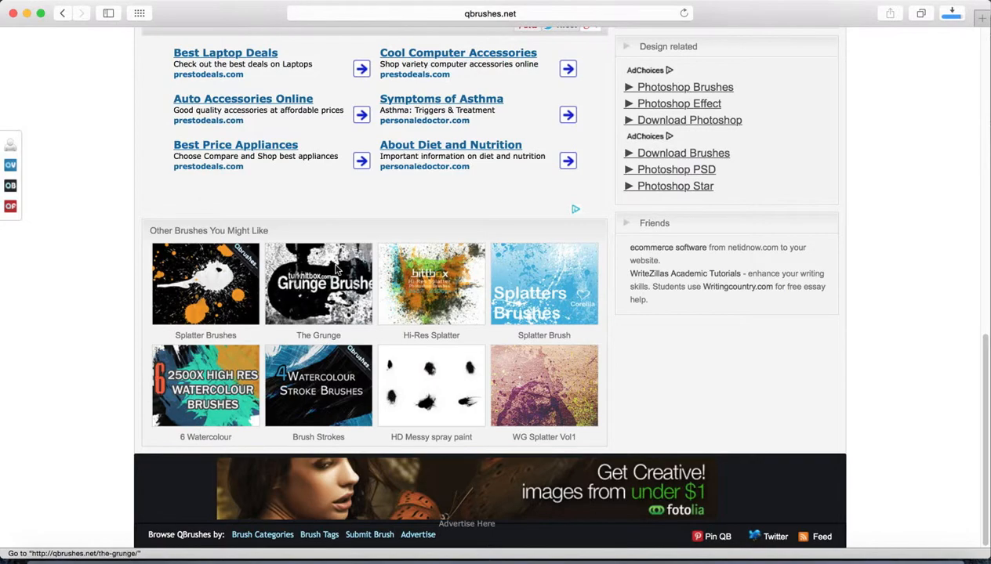
left_click(447, 351)
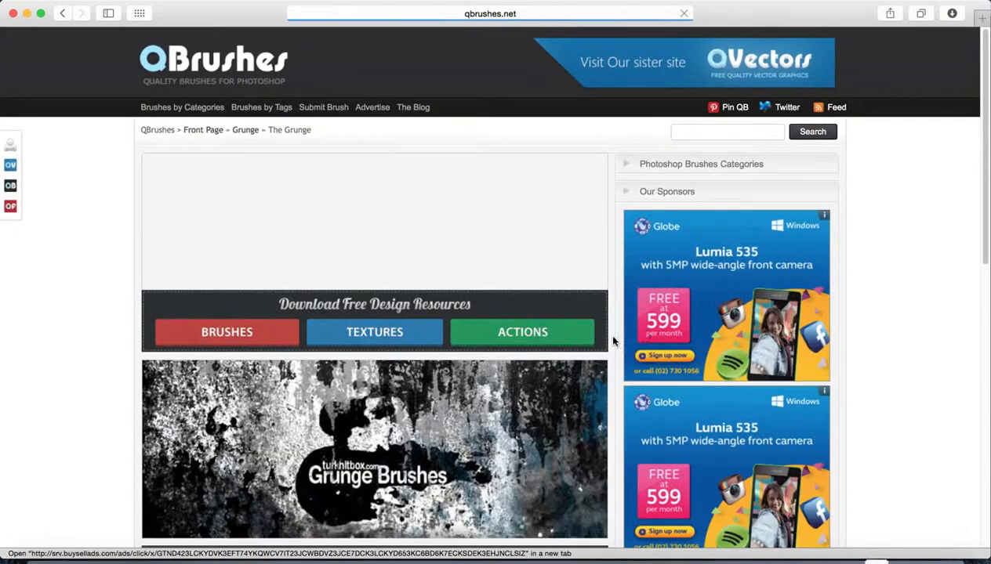
scroll(984, 202, "down", 5)
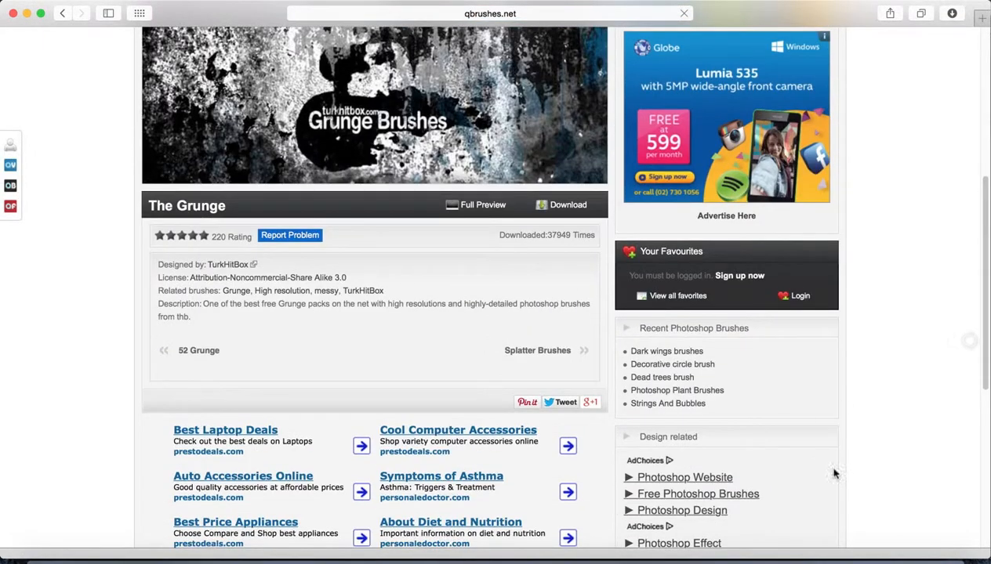
Load Hi-Res Mess.abr from the downloaded Hi-Res-Mess folder into Photoshop.
left_click(877, 559)
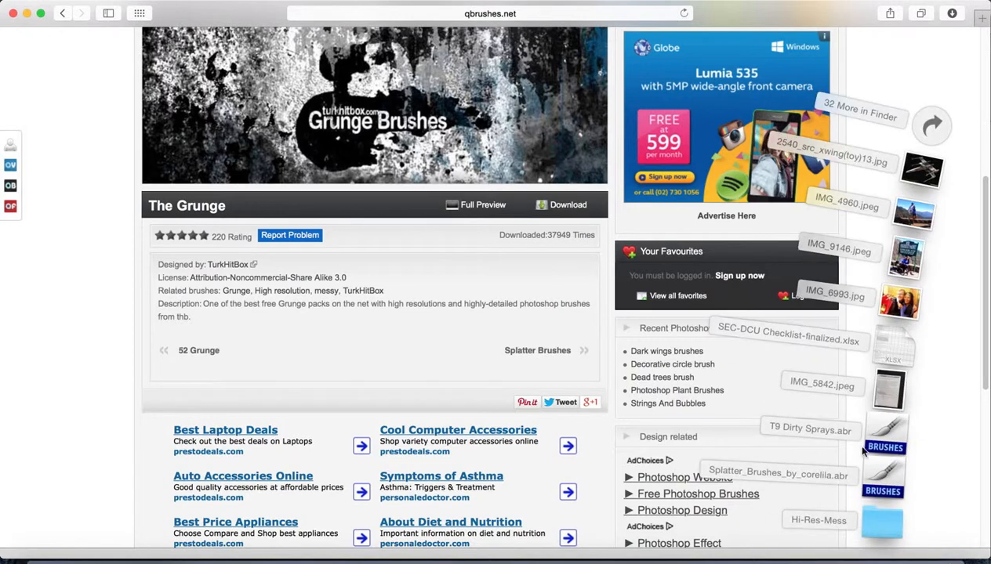
left_click(881, 527)
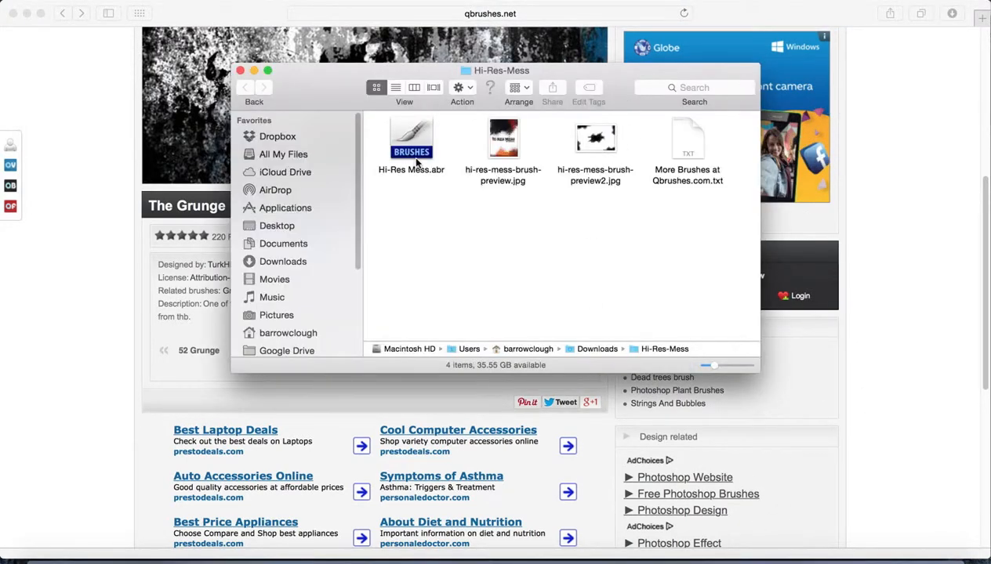
double_click(414, 149)
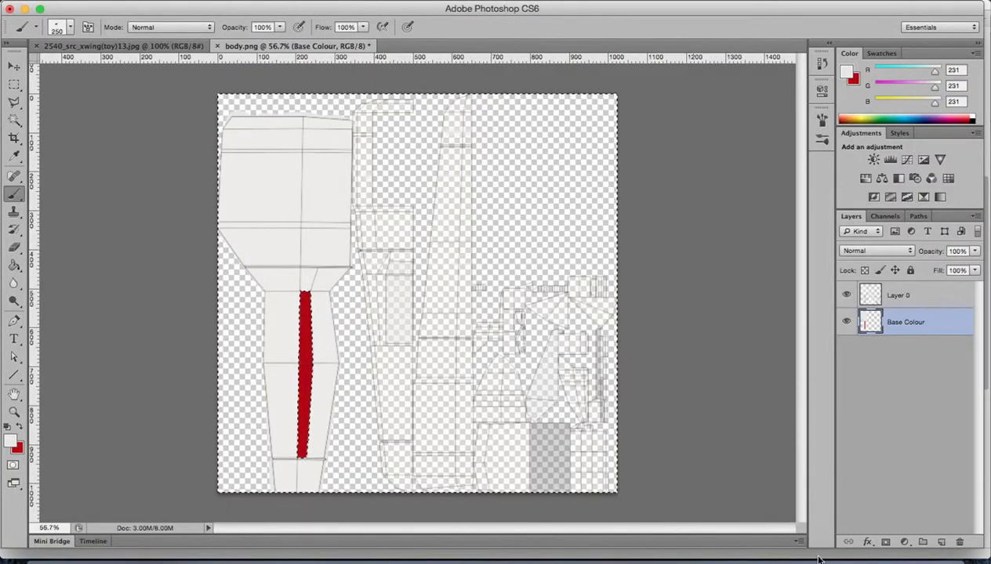
Switch back to Safari, preview the brushes in The Grunge set, and download the set.
left_click(557, 553)
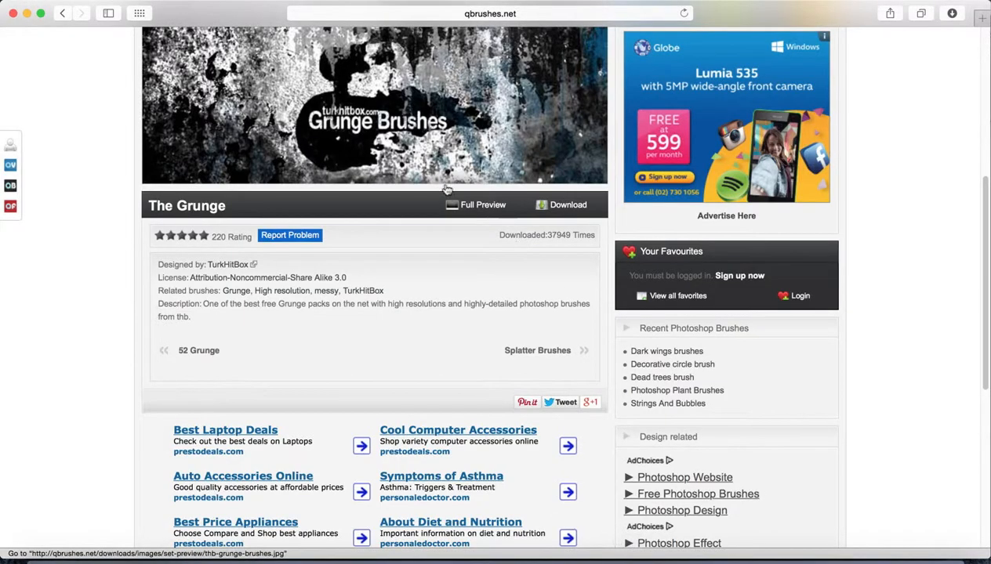
left_click(506, 201)
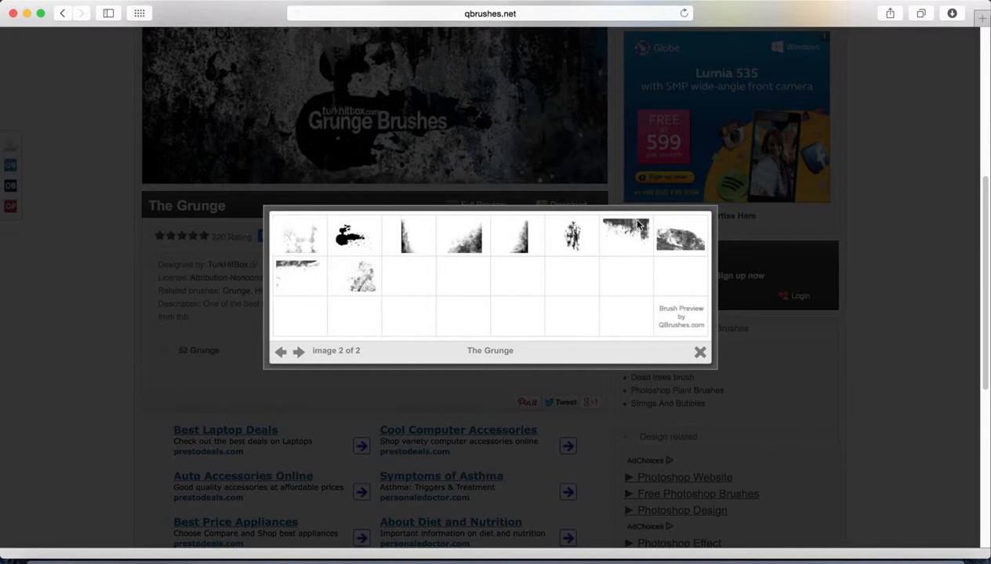
left_click(700, 353)
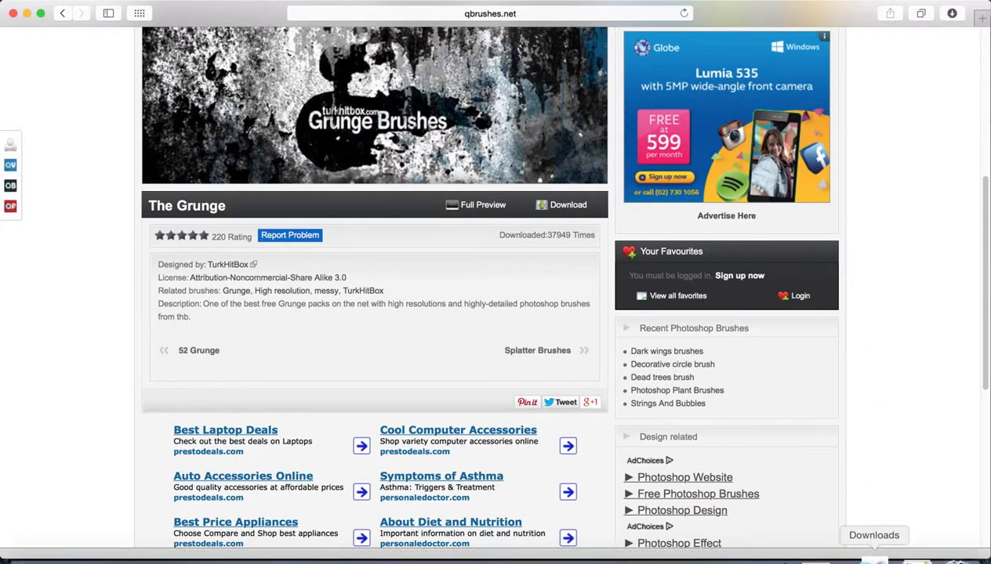
Load thb-grunge-brushes.abr from the downloaded the-grunge-brushes-01 folder into Photoshop.
left_click(872, 552)
left_click(877, 524)
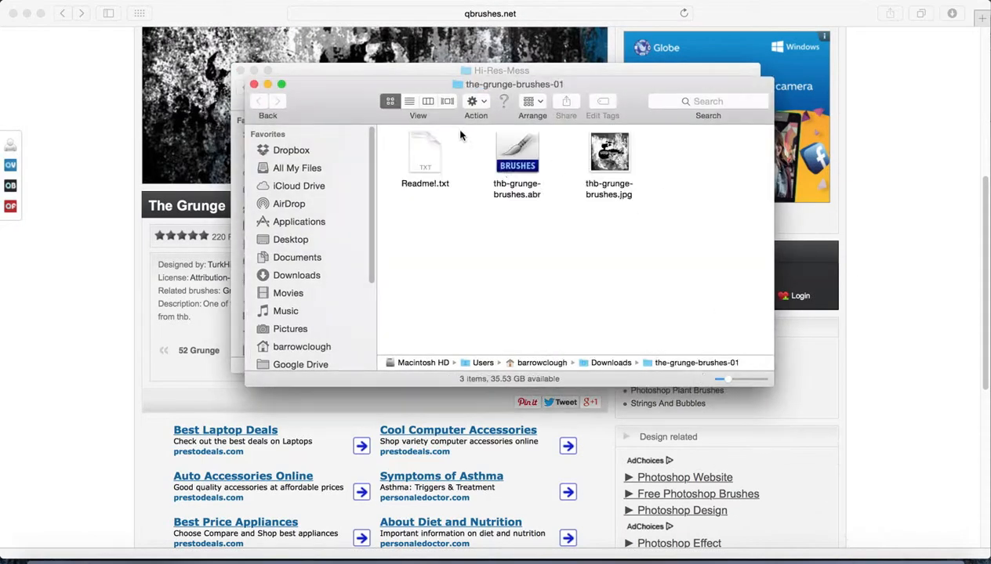
double_click(517, 153)
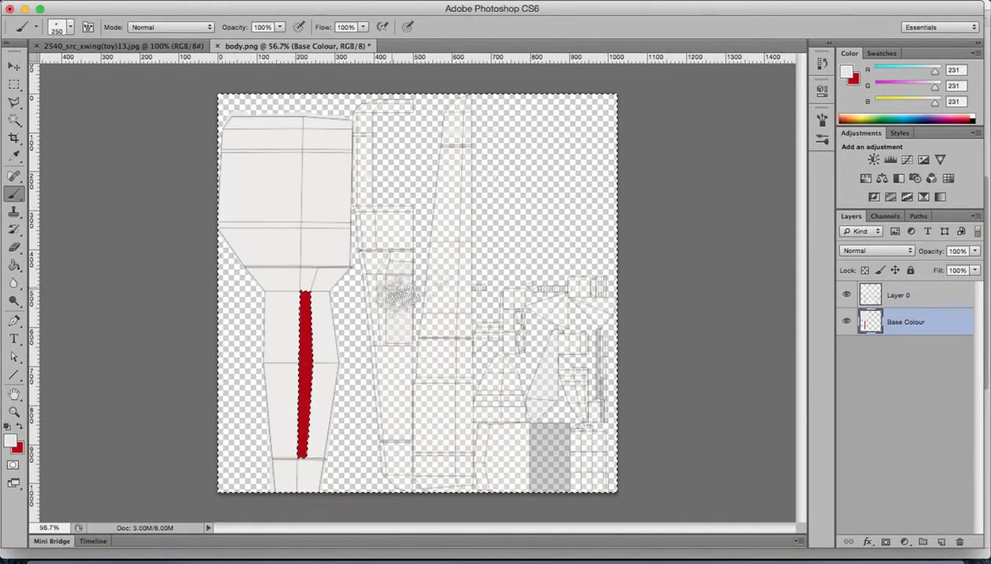
Open the brush presets and go to the grunge brushes at the end of the list.
scroll(422, 300, "up", 2)
scroll(420, 306, "up", 8)
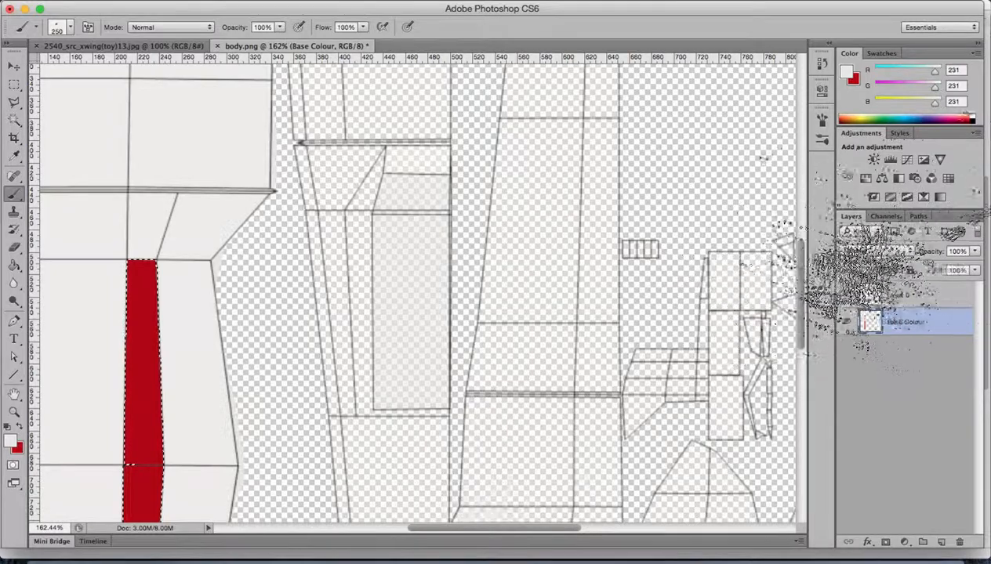
scroll(784, 274, "down", 10)
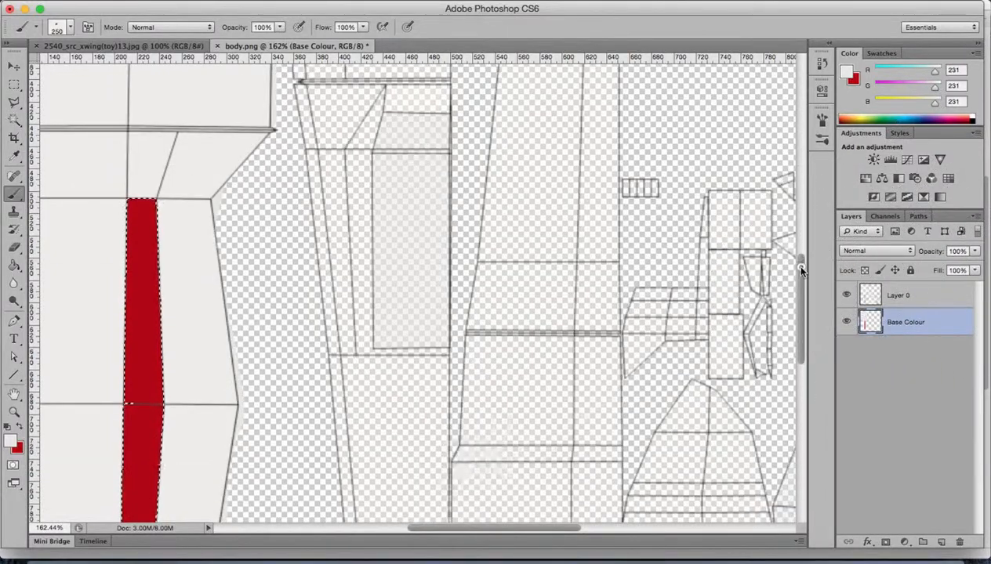
scroll(805, 339, "down", 2)
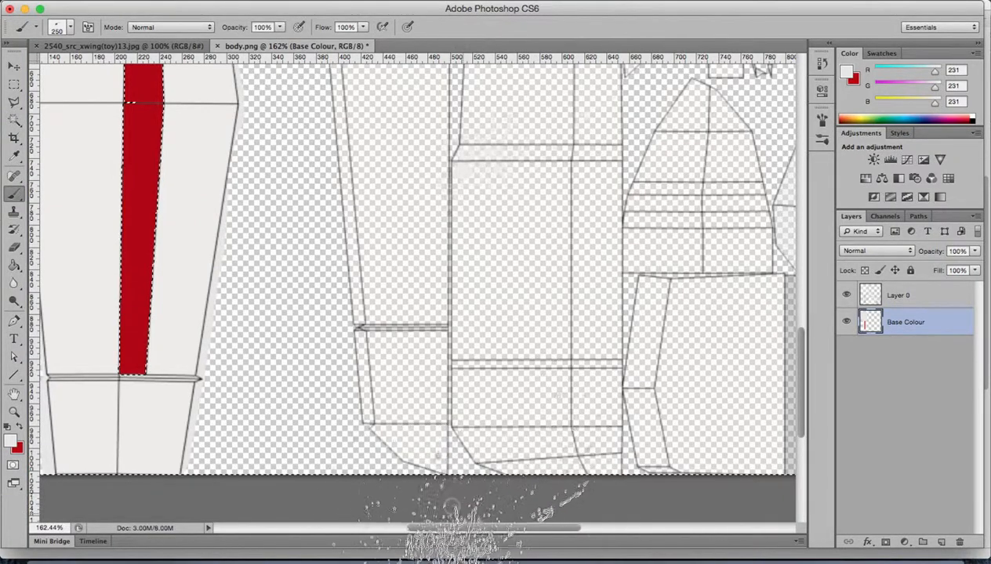
left_click_drag(455, 528, 410, 532)
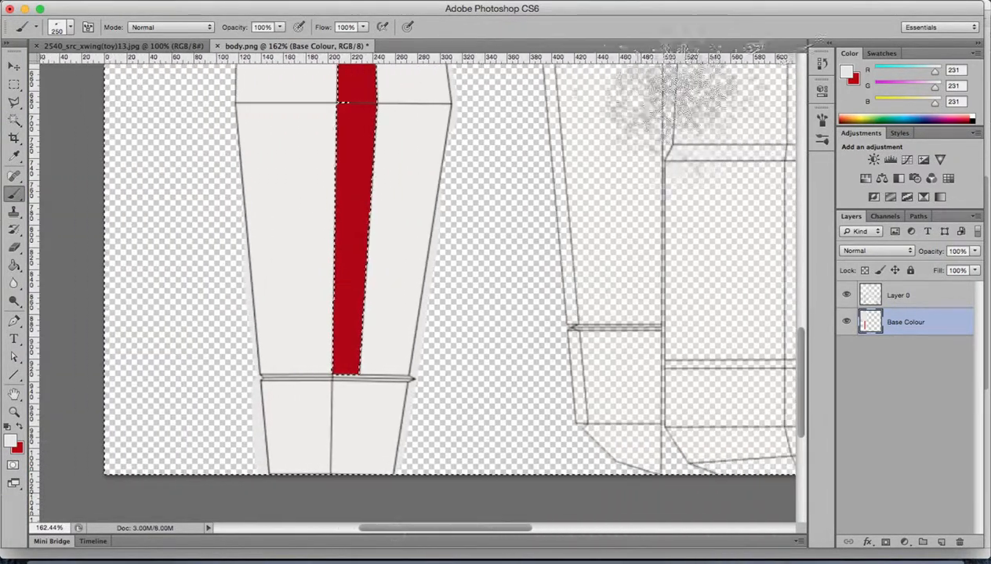
left_click(822, 137)
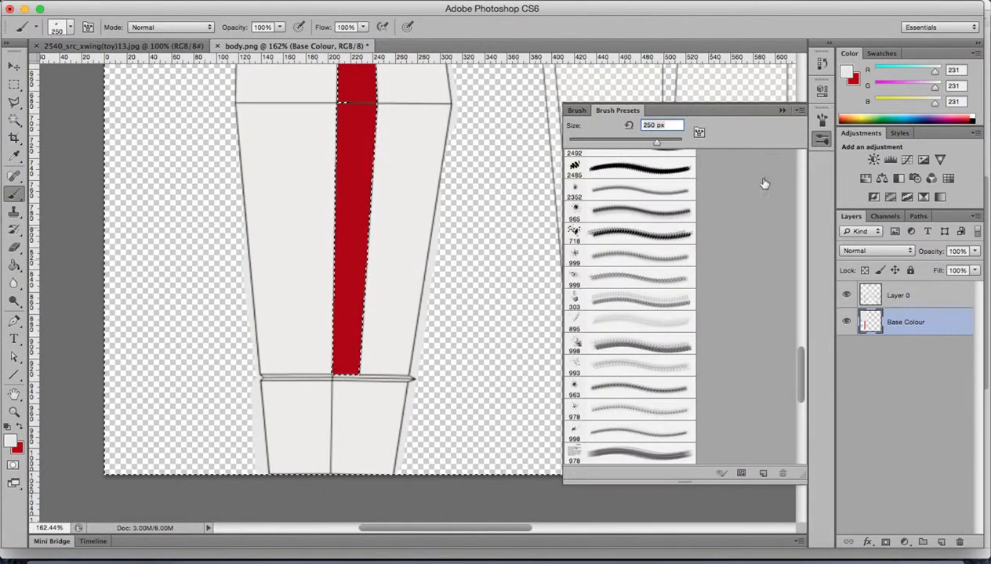
left_click_drag(798, 369, 801, 423)
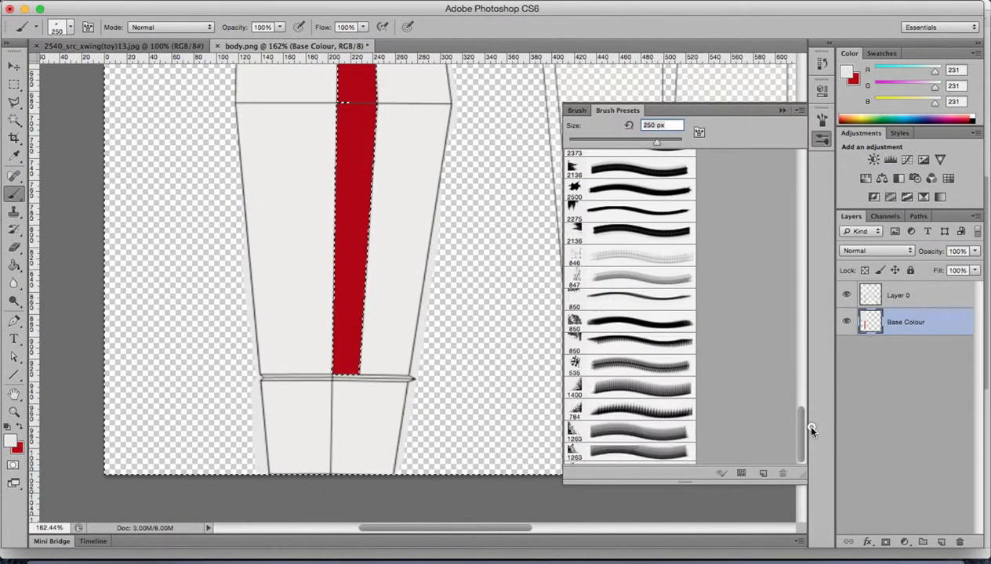
Try the 1263 px grunge brush, enlarging its size to 3000 px.
left_click(616, 434)
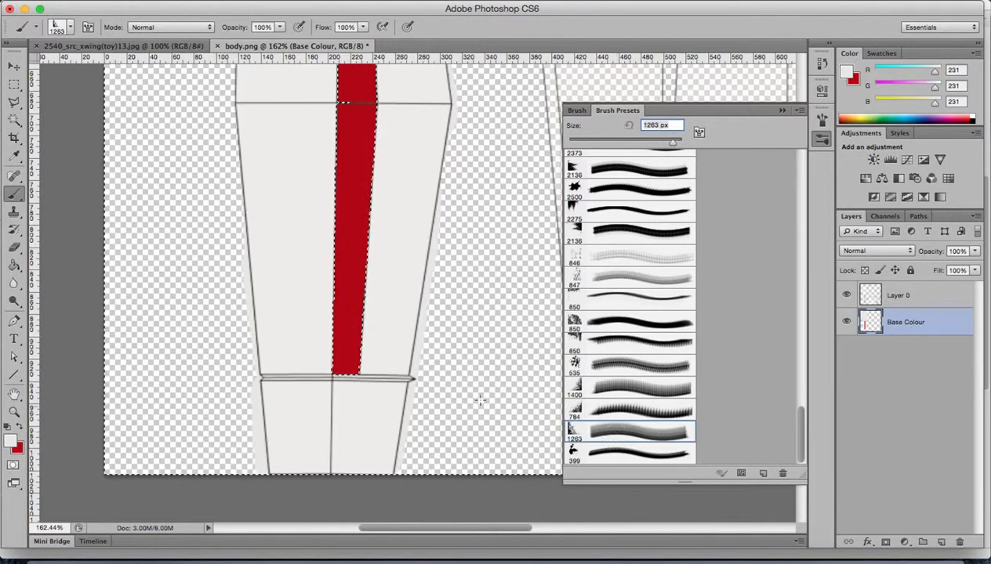
key("bracketright")
key("bracketright")
key("bracketright")
key("bracketright")
key("bracketright")
key("bracketright")
key("bracketright")
key("bracketright")
key("bracketright")
key("bracketright")
key("bracketright")
key("bracketright")
key("bracketright")
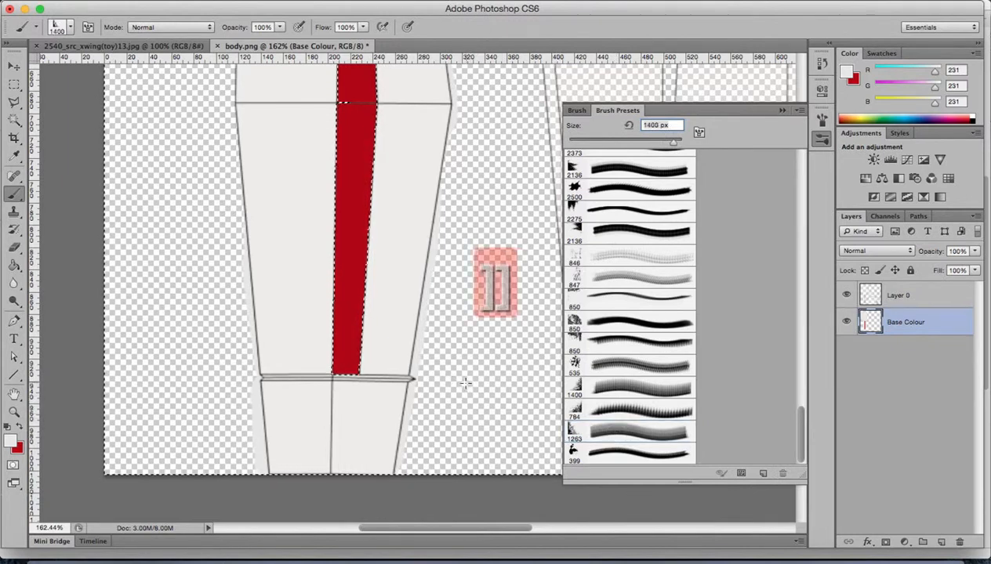
key("bracketright")
key("bracketright")
key("bracketright")
key("bracketright")
key("bracketright")
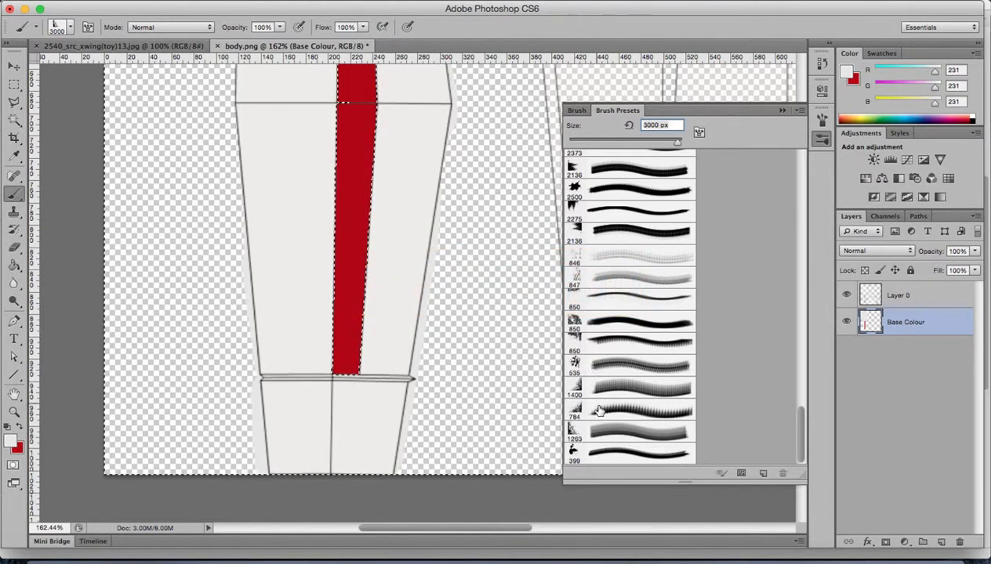
Choose the 784 px grunge brush and reduce its size to 45 px.
left_click(604, 413)
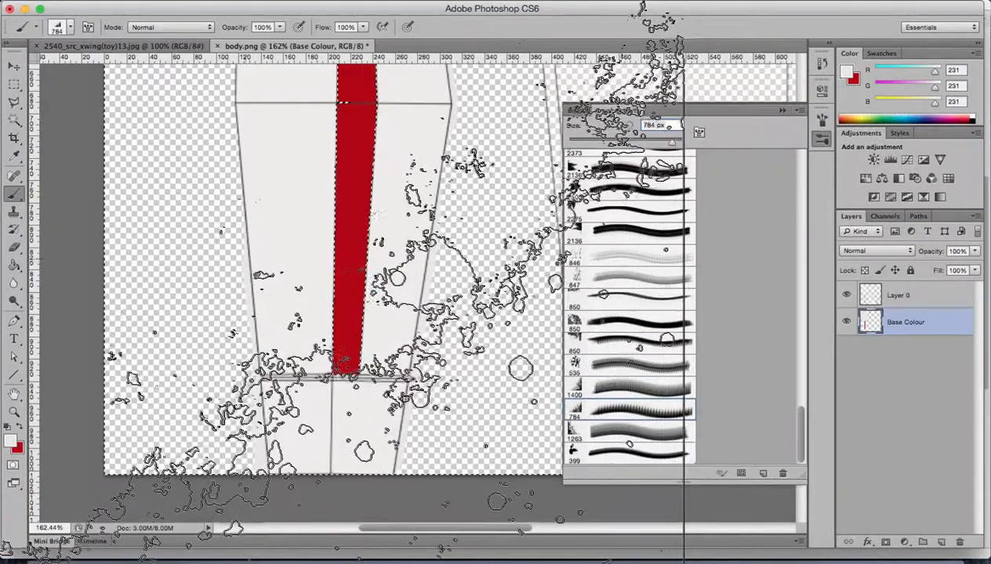
key("bracketleft")
key("bracketleft")
key("bracketleft")
key("bracketleft")
key("bracketleft")
key("bracketleft")
key("bracketleft")
key("bracketleft")
key("bracketleft")
key("bracketleft")
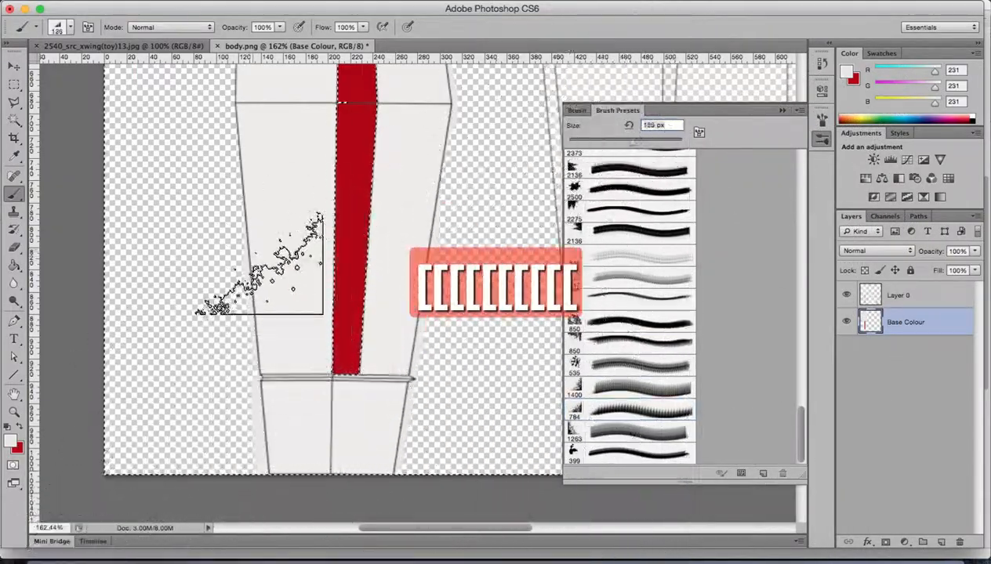
key("bracketleft")
key("bracketleft")
key("bracketleft")
key("bracketleft")
key("bracketleft")
key("bracketleft")
key("bracketleft")
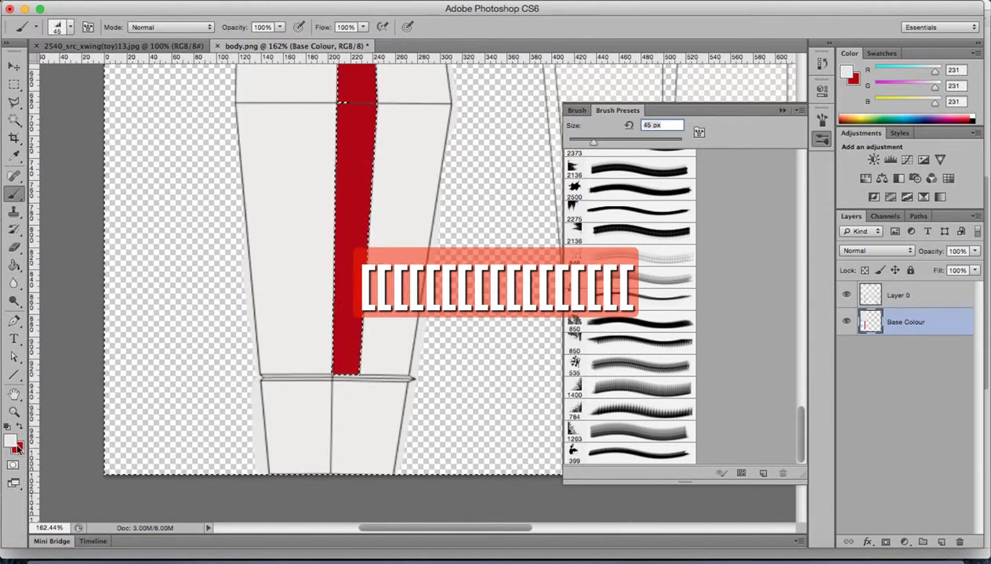
Set the background colour to dark brown, #442e00.
left_click(21, 451)
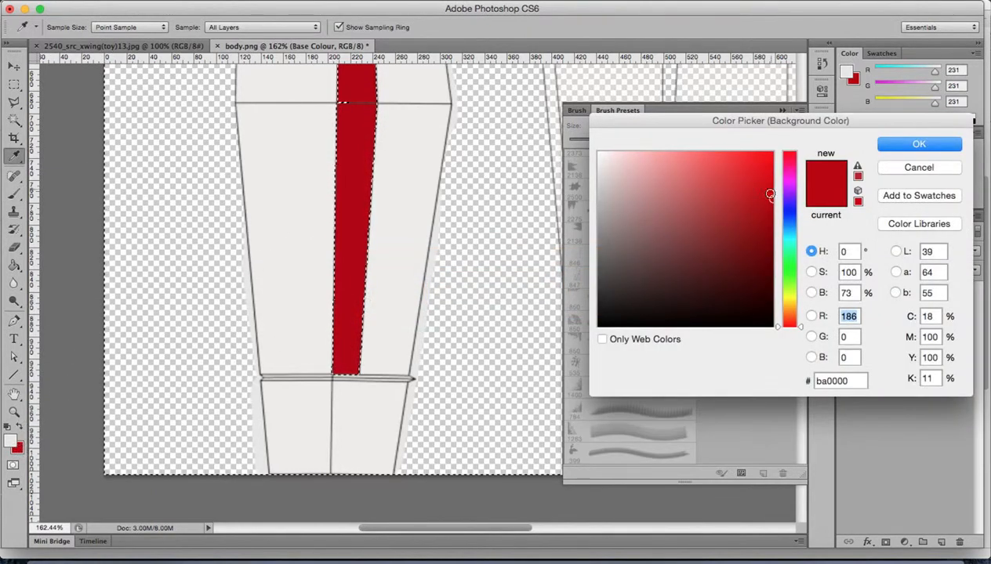
left_click_drag(801, 333, 793, 305)
left_click_drag(771, 255, 778, 281)
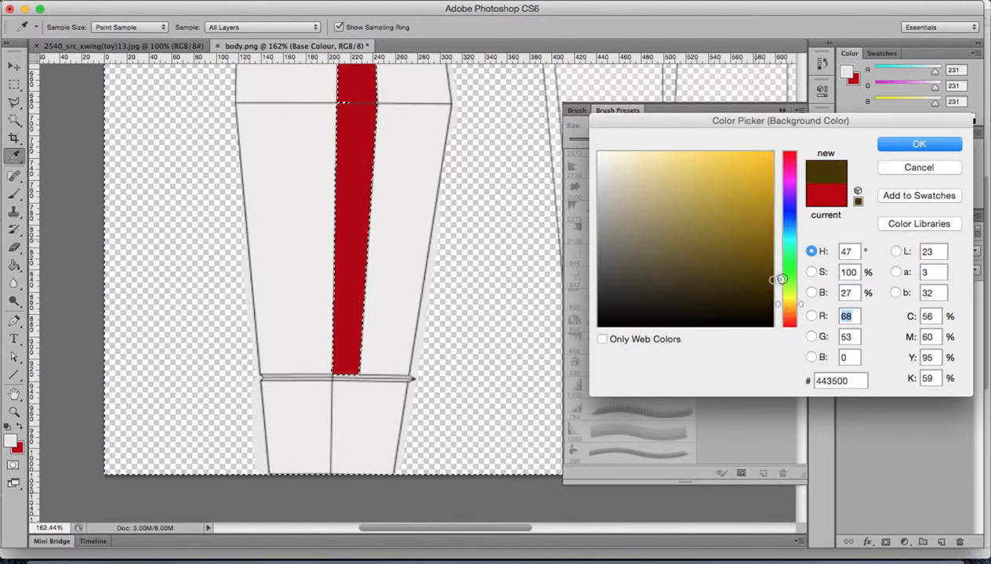
left_click(791, 306)
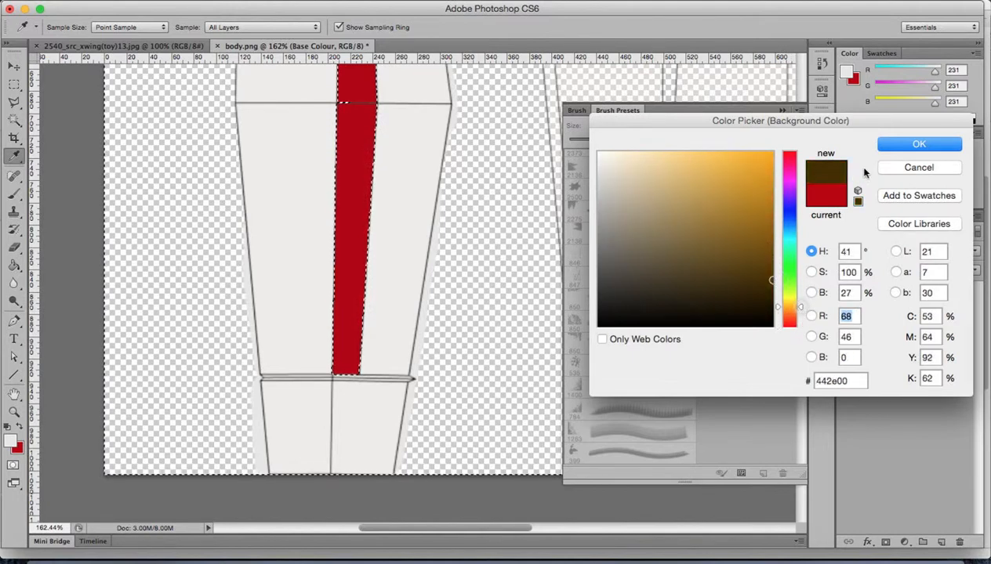
left_click(901, 145)
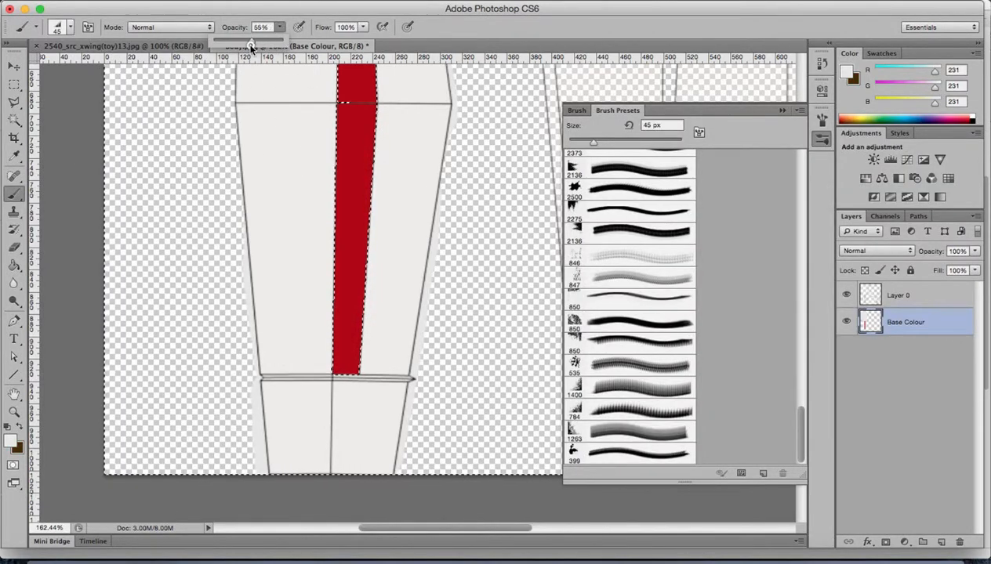
Try grunge dabs beside the lower end of the red stripe at 46% and 74% brush opacity.
left_click_drag(274, 36, 269, 36)
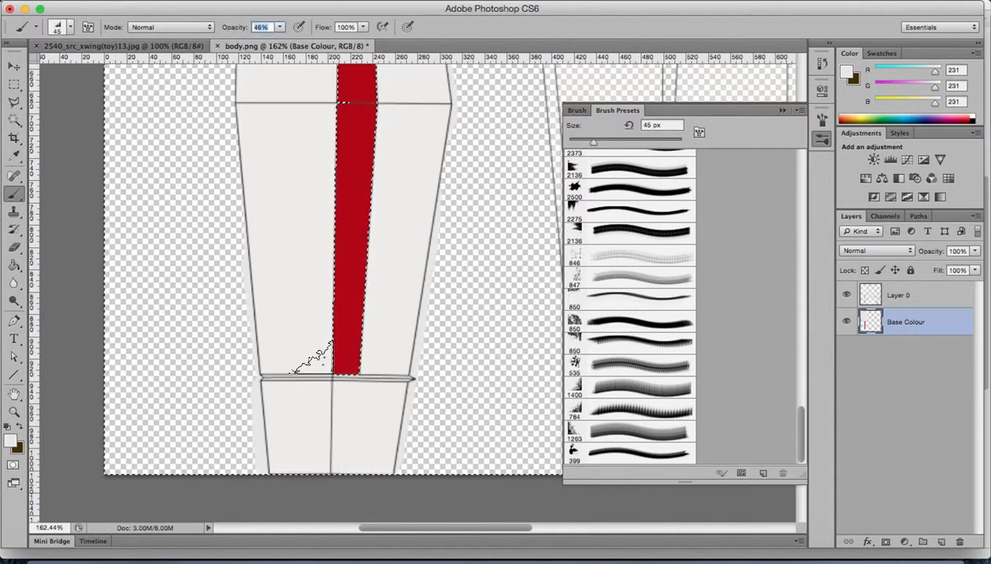
left_click(309, 351)
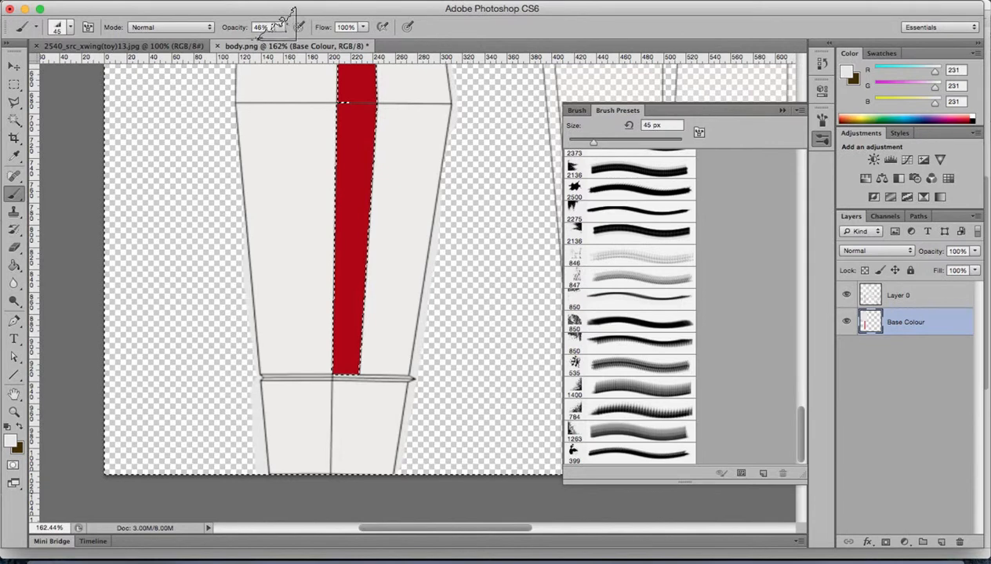
left_click(279, 26)
left_click_drag(280, 43, 300, 40)
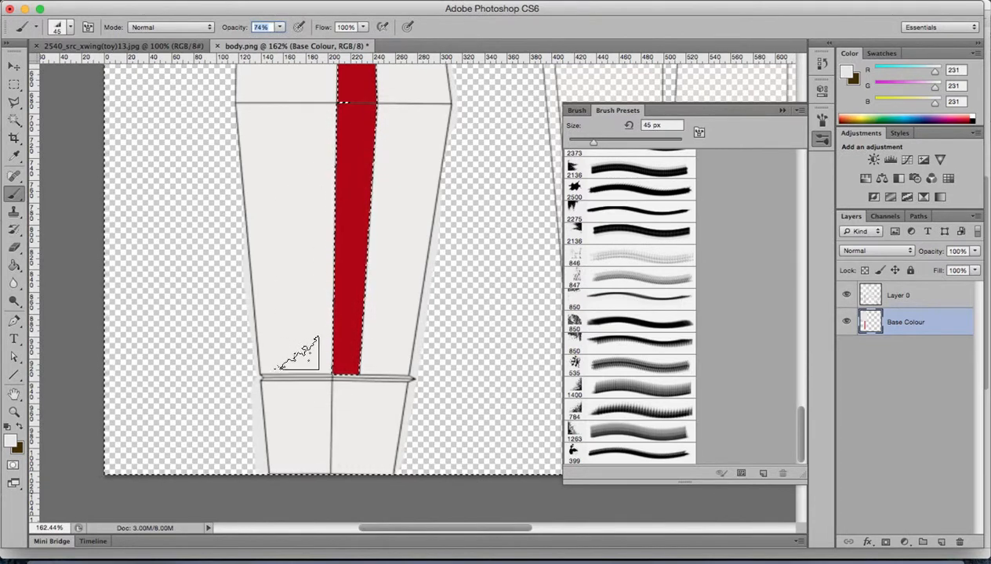
left_click_drag(311, 355, 310, 354)
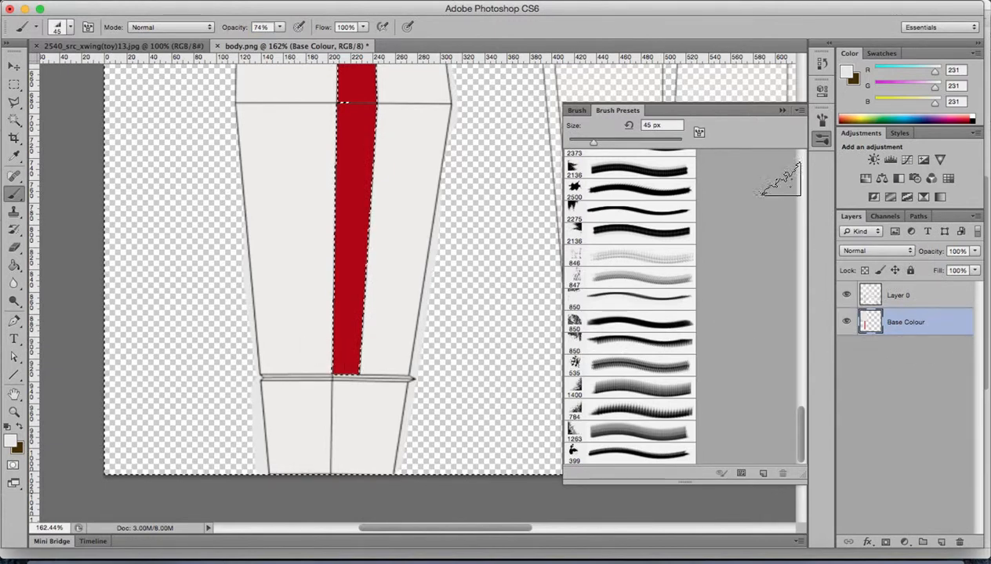
Close the brush presets, hide Layer 0 and make Base Colour the active layer.
left_click(822, 139)
left_click(820, 139)
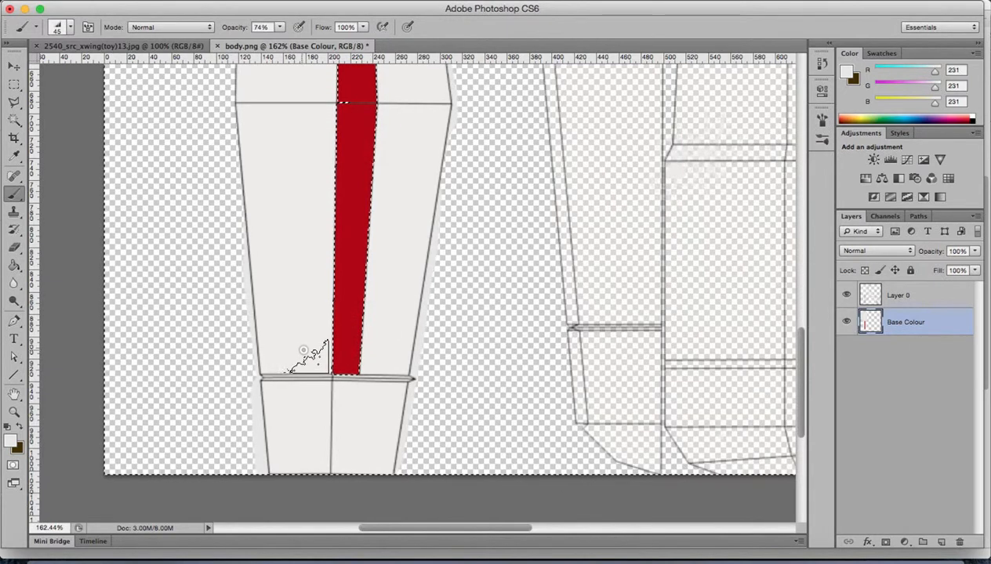
left_click(893, 298)
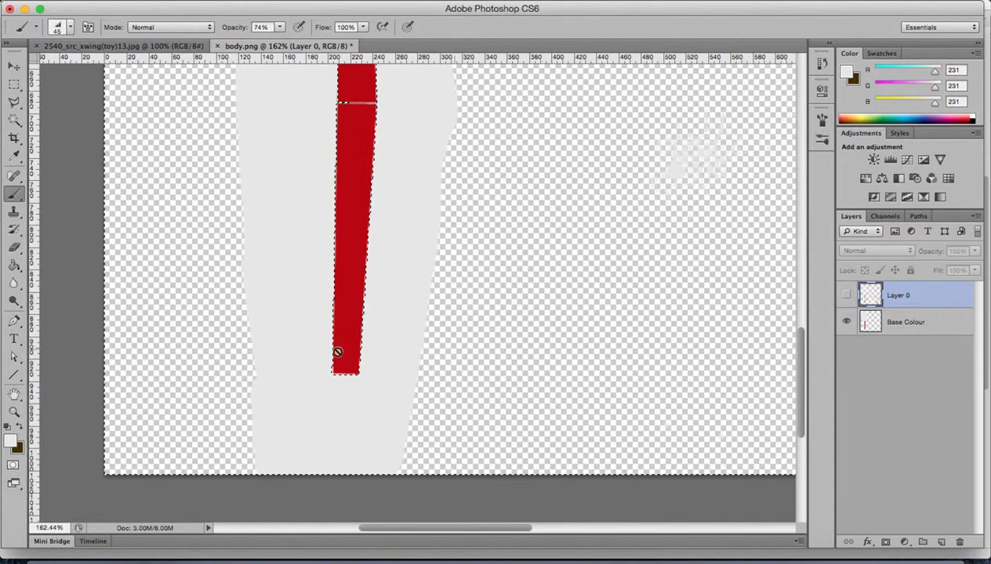
left_click(903, 328)
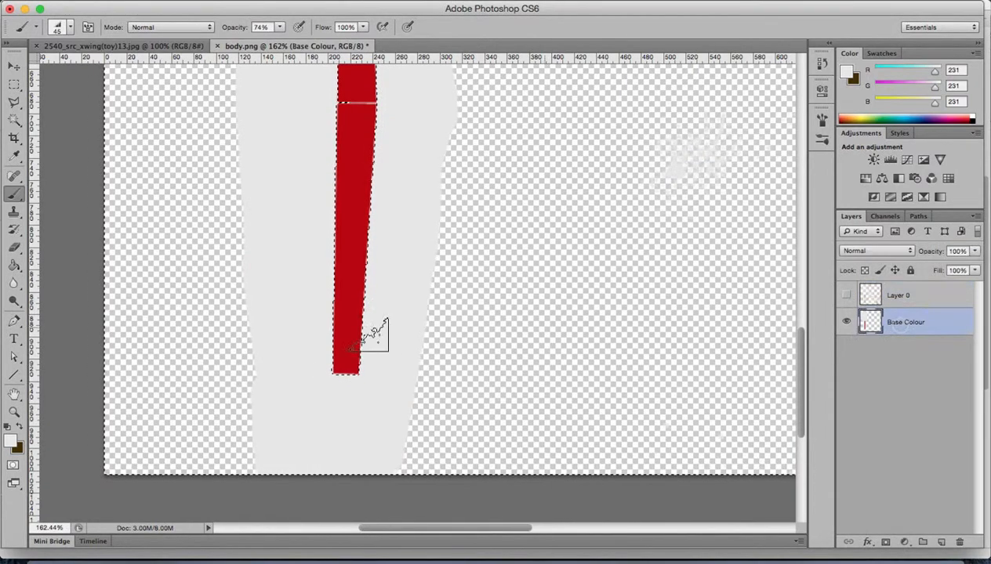
Reset the colours to default black and white, and set the foreground colour to dark brown, #544100.
left_click(9, 429)
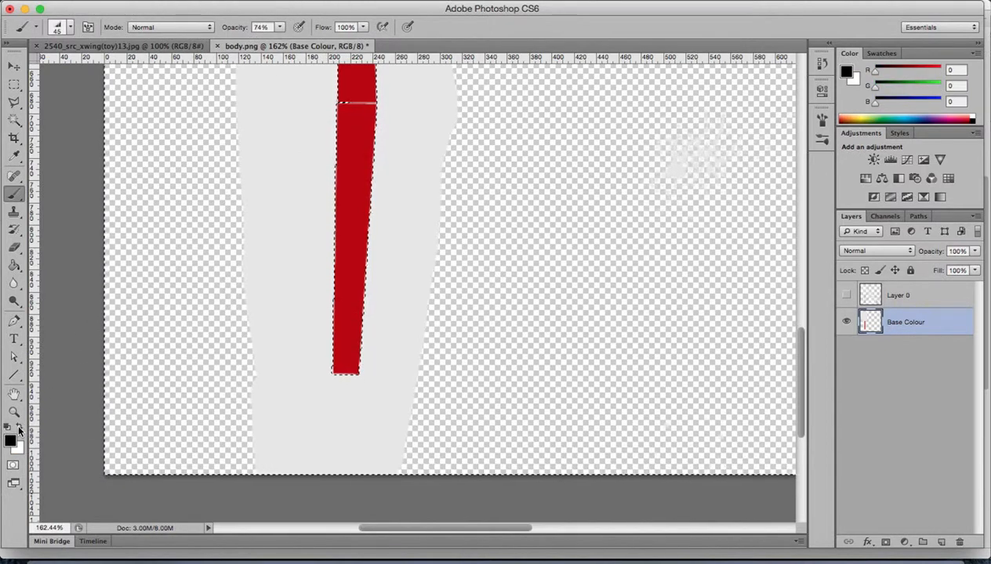
left_click(11, 439)
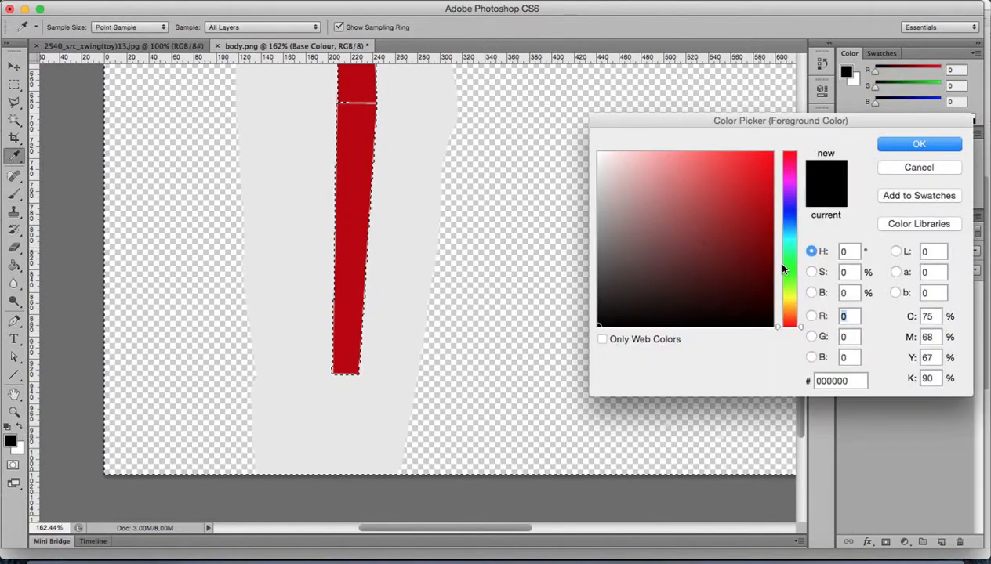
left_click(756, 281)
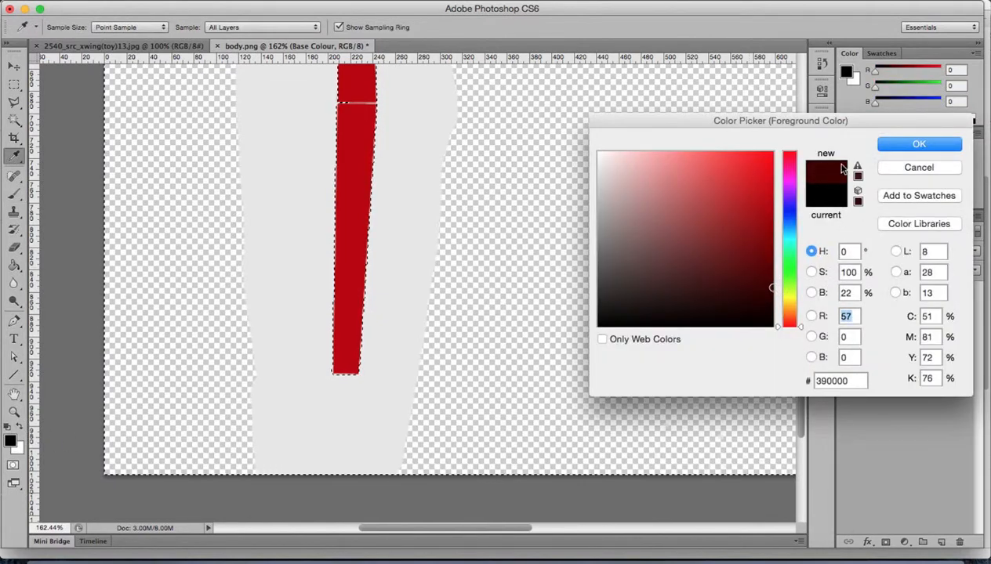
mouse_move(801, 326)
left_mouse_down()
mouse_move(797, 300)
mouse_move(772, 270)
left_mouse_up()
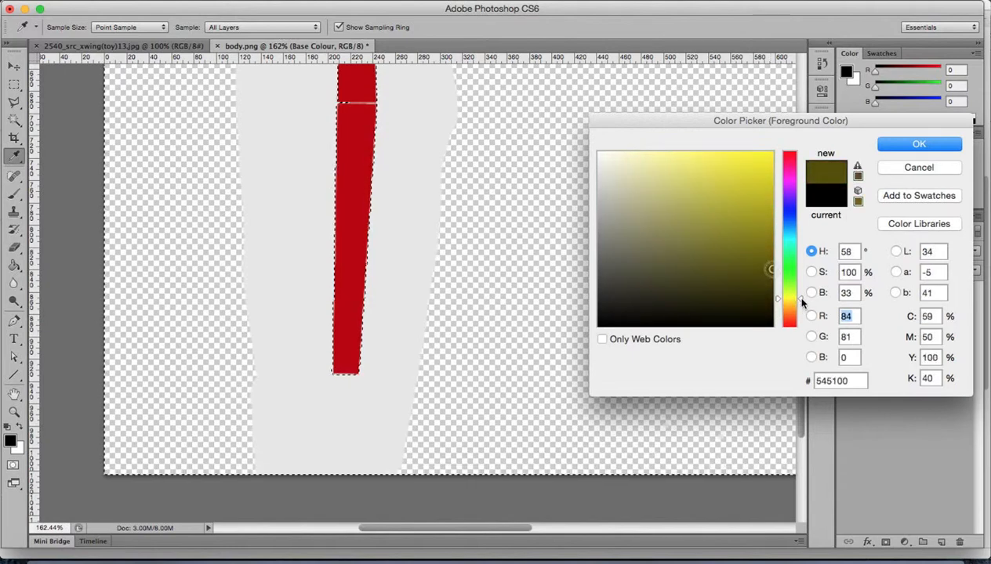
left_click_drag(799, 300, 800, 307)
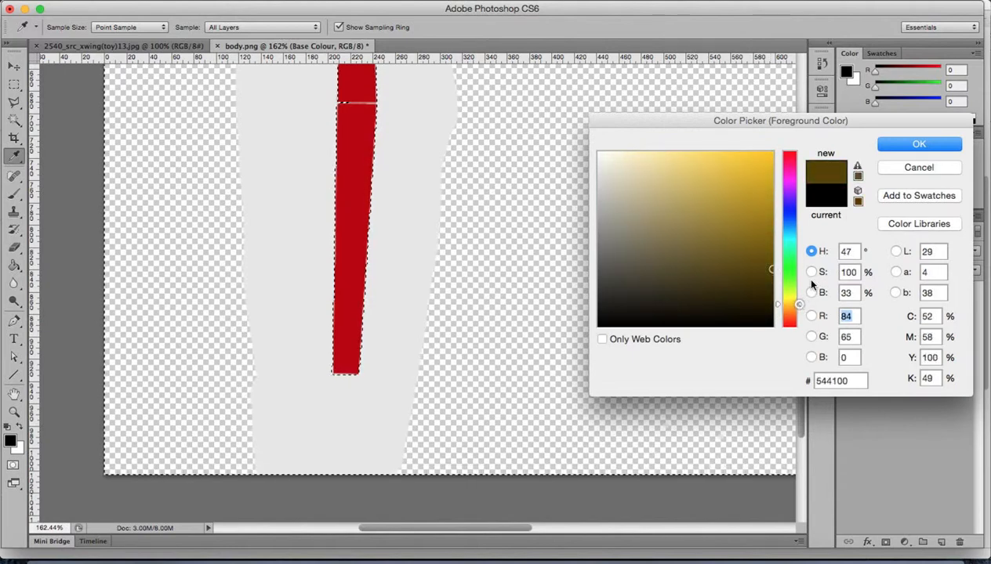
left_click(913, 145)
Set the brush opacity to 67%, show Layer 0 and paint brown grunge into the corner beside the red stripe's lower end.
key("b")
left_click(280, 28)
left_click_drag(280, 32, 274, 42)
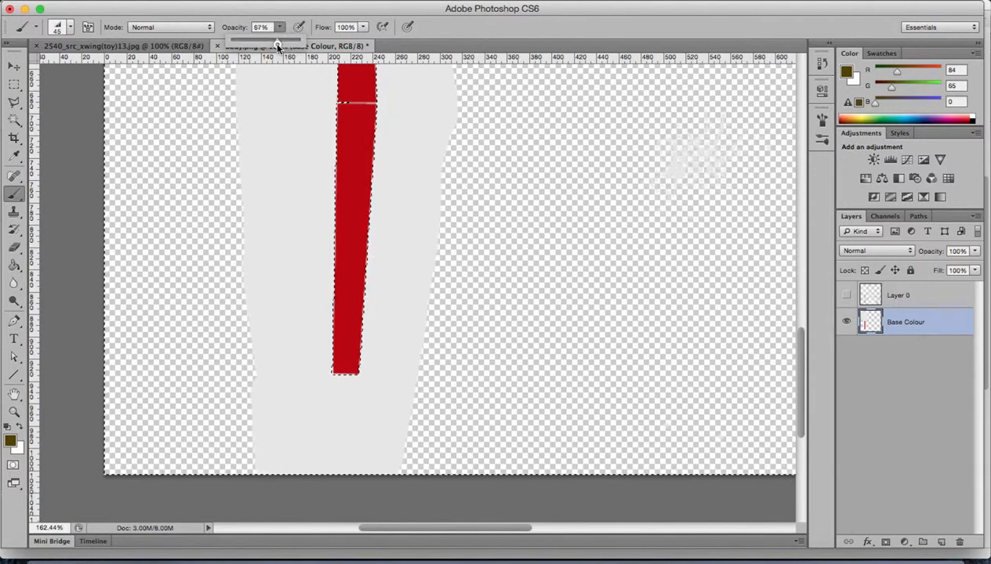
left_click(846, 295)
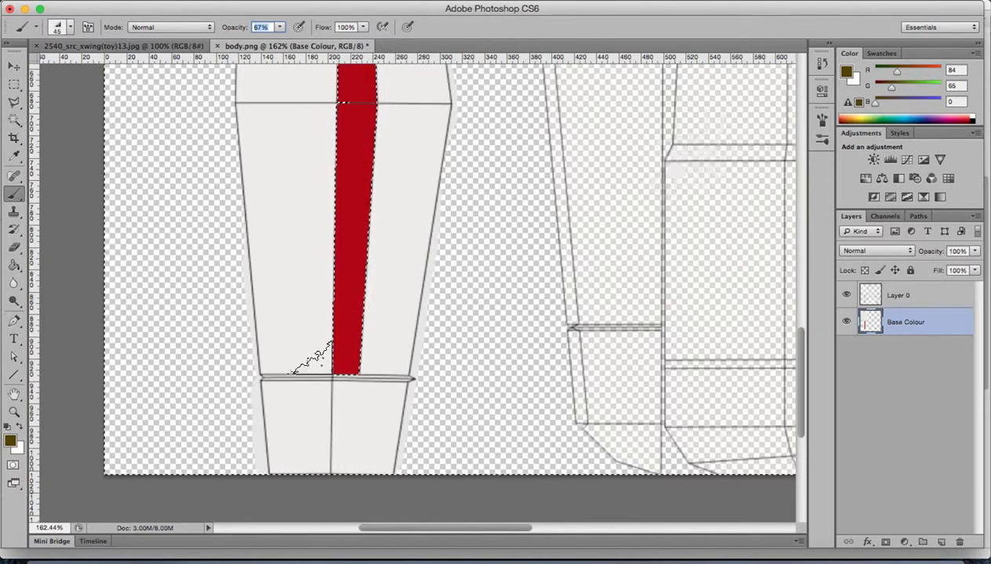
left_click_drag(311, 358, 318, 353)
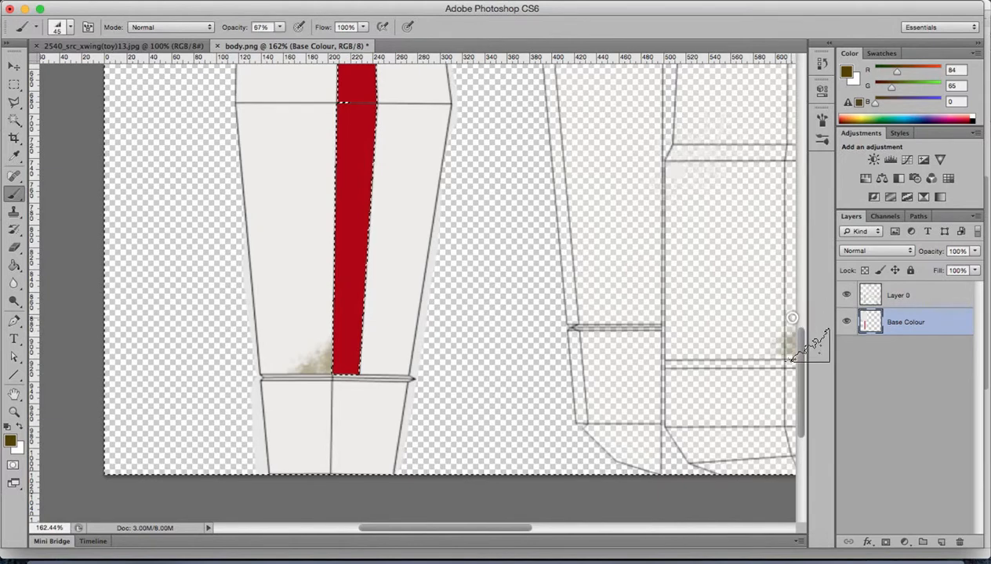
Undo the last brush stroke.
key("super+z")
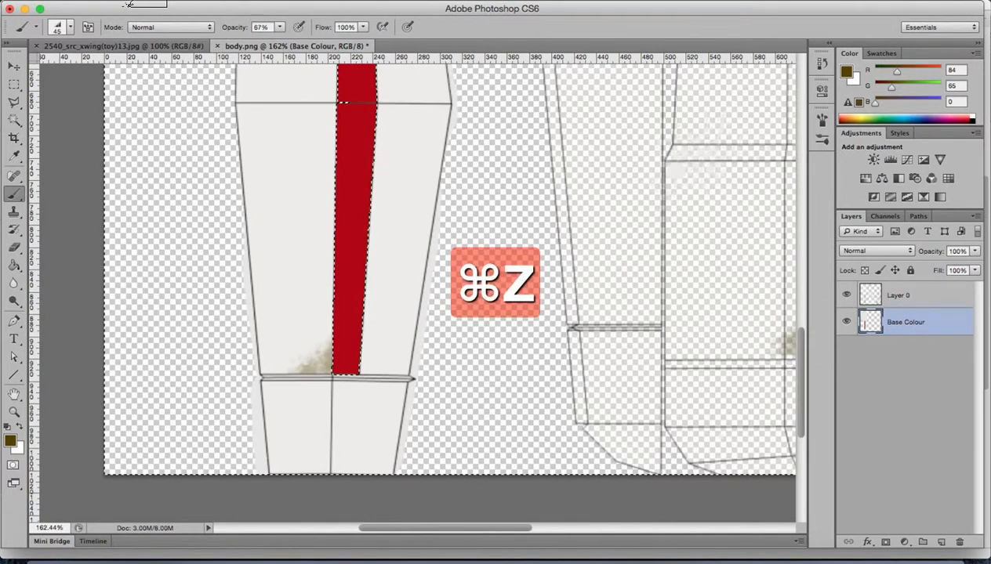
left_click(128, 4)
left_click(165, 8)
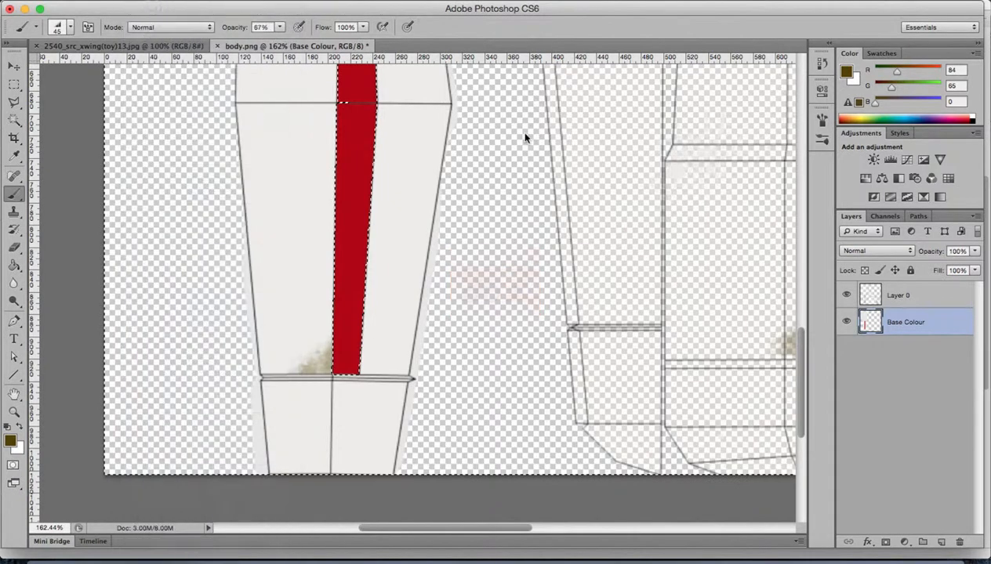
Enlarge the brush to 80 px and stamp brown grunge into the corner beside the red stripe, just above the middle panel joint.
left_click_drag(802, 353, 799, 289)
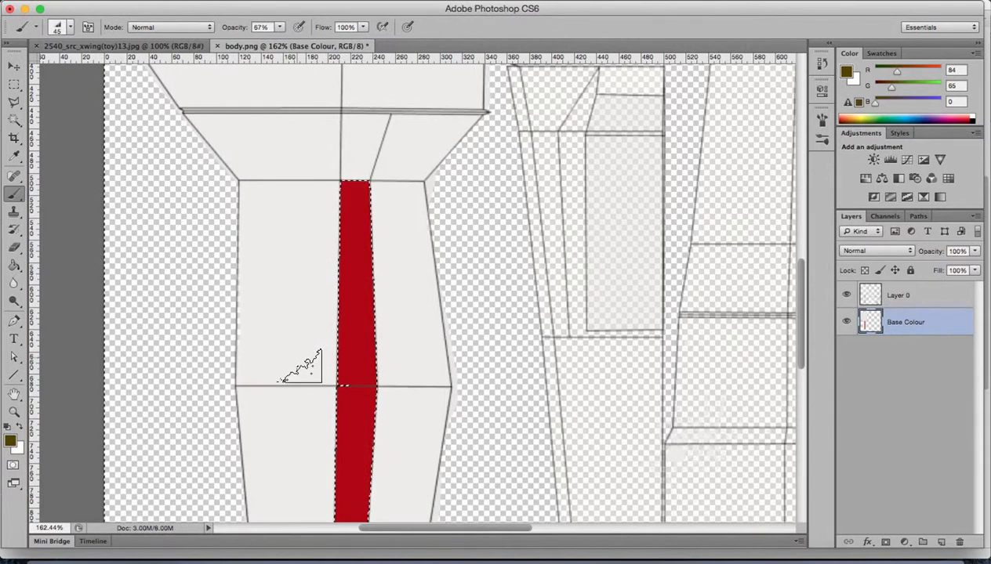
key("bracketright")
key("bracketright")
key("bracketright")
key("bracketright")
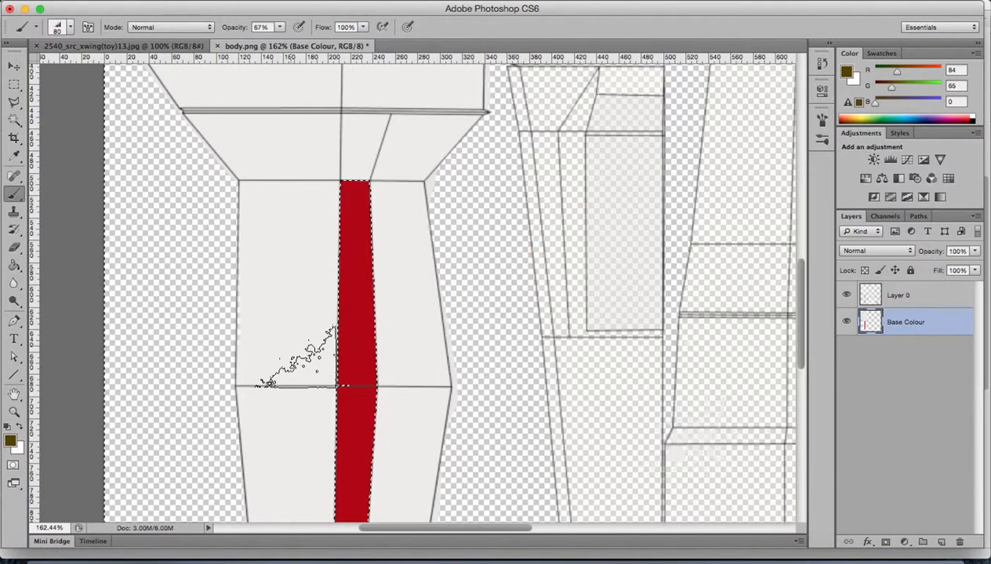
left_click(296, 354)
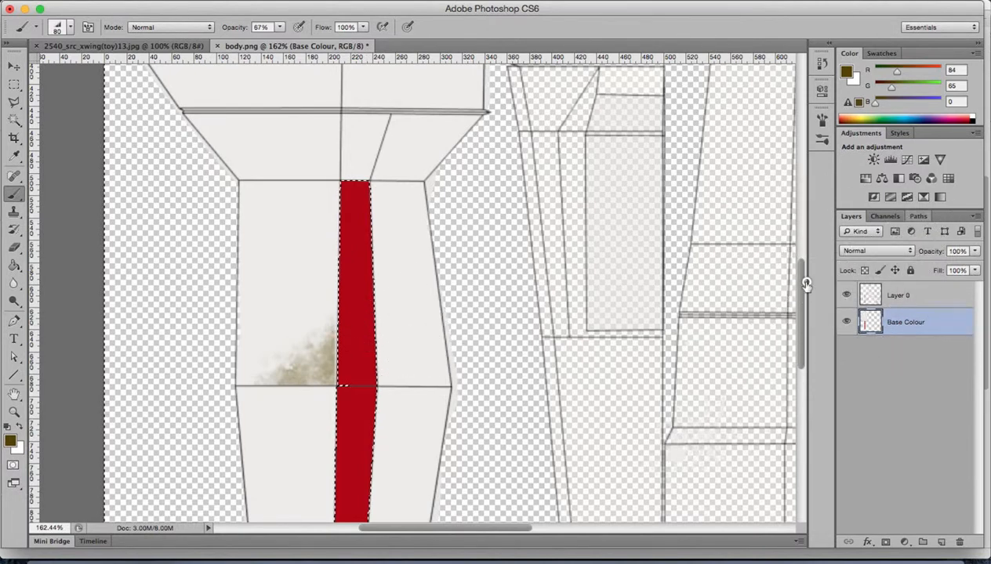
Switch to Blender, split the 3D view in two and turn the new area into a UV/Image Editor.
mouse_move(804, 279)
left_mouse_down()
mouse_move(793, 344)
mouse_move(802, 290)
mouse_move(792, 196)
mouse_move(805, 233)
left_mouse_up()
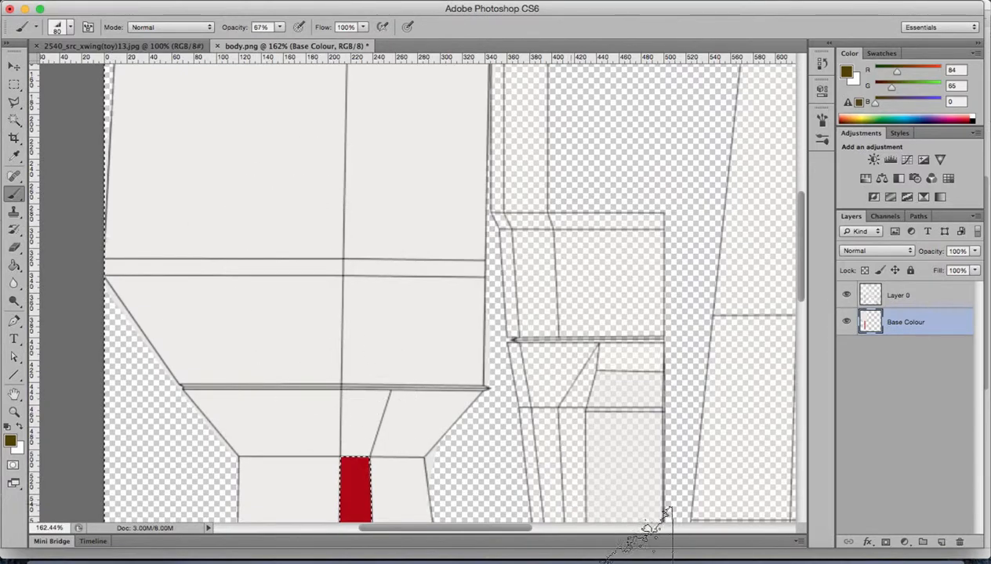
left_click(724, 557)
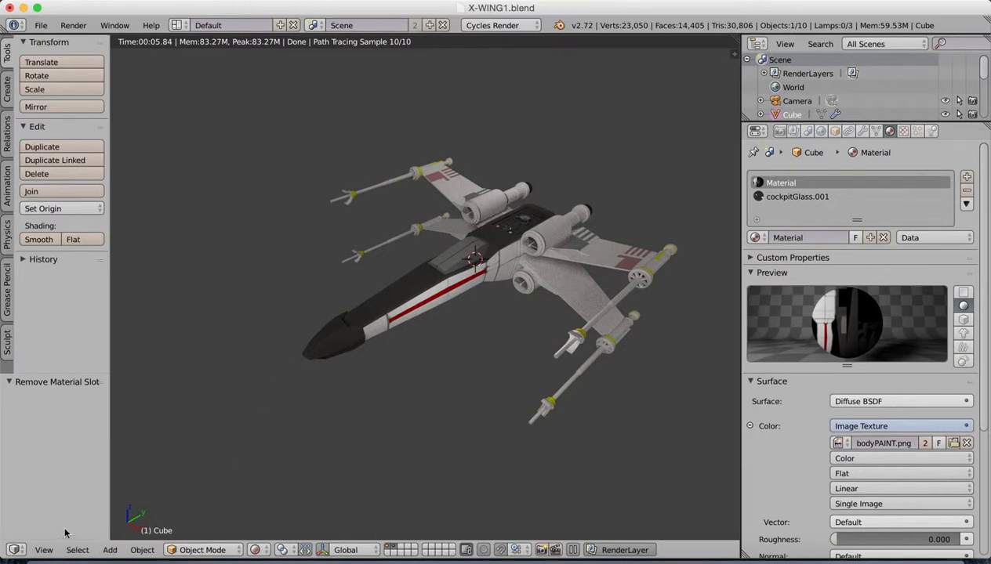
left_click_drag(731, 39, 379, 78)
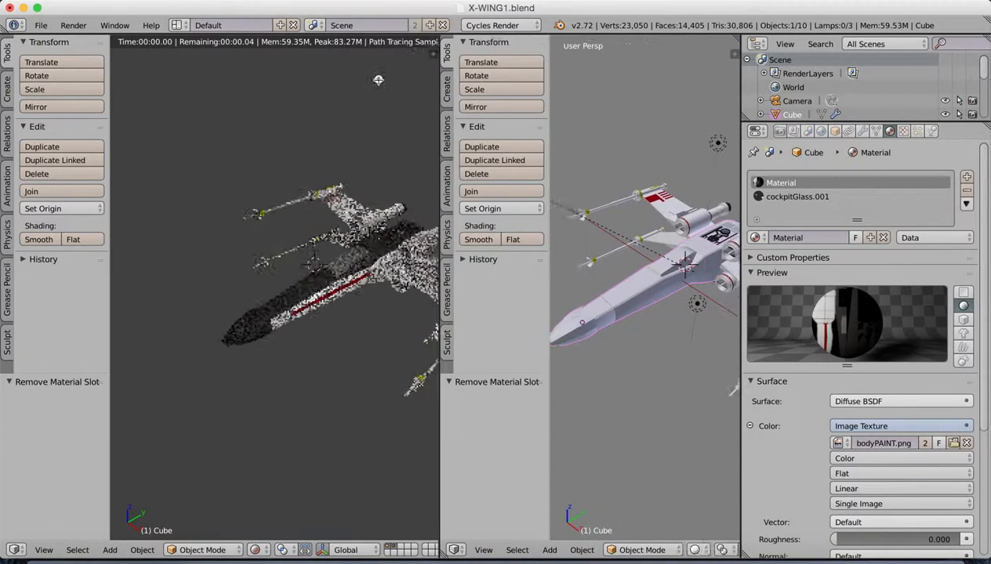
left_click(389, 552)
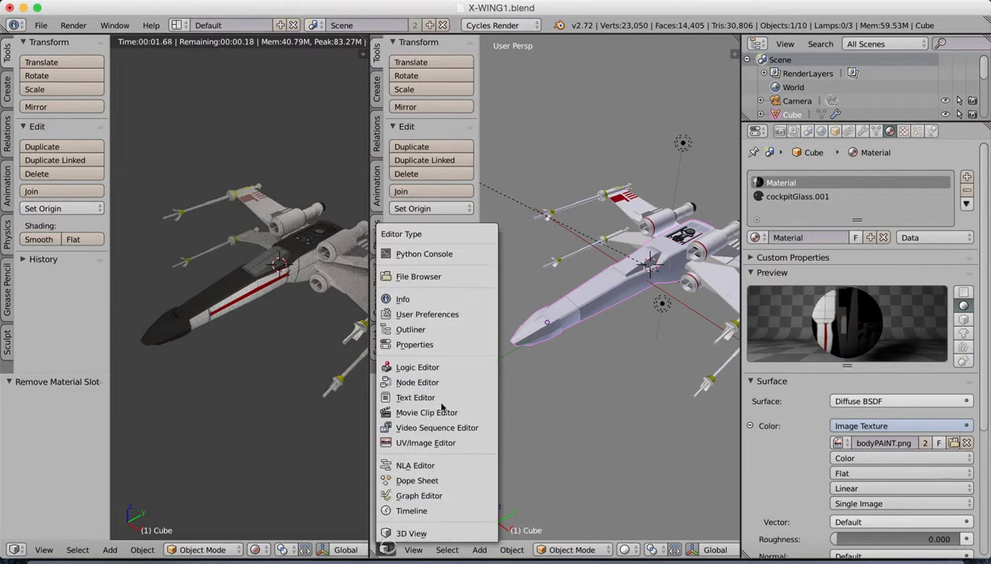
left_click(424, 440)
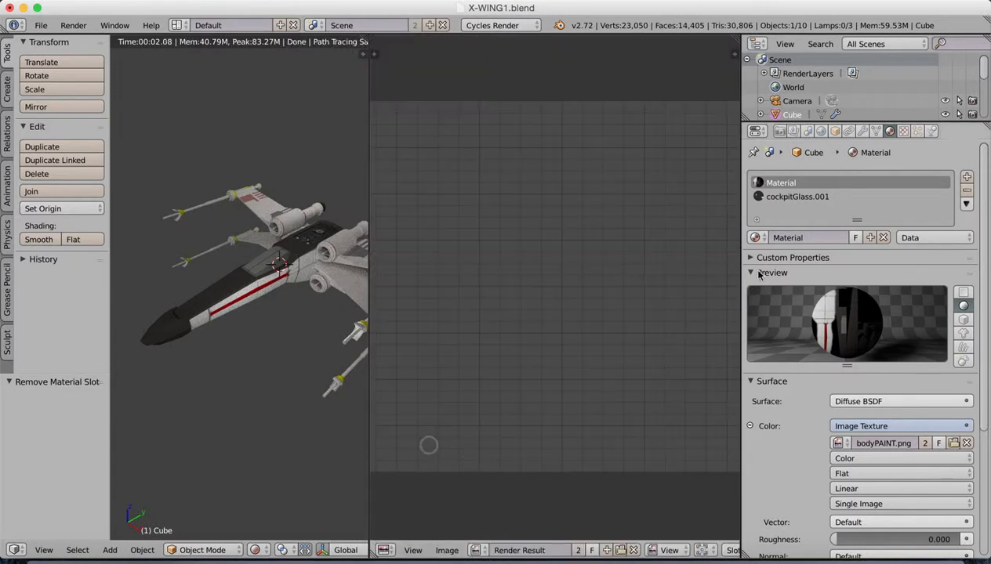
Show the body image in full in the UV/Image Editor and enter Edit Mode to overlay the body mesh's UVs.
left_click(475, 551)
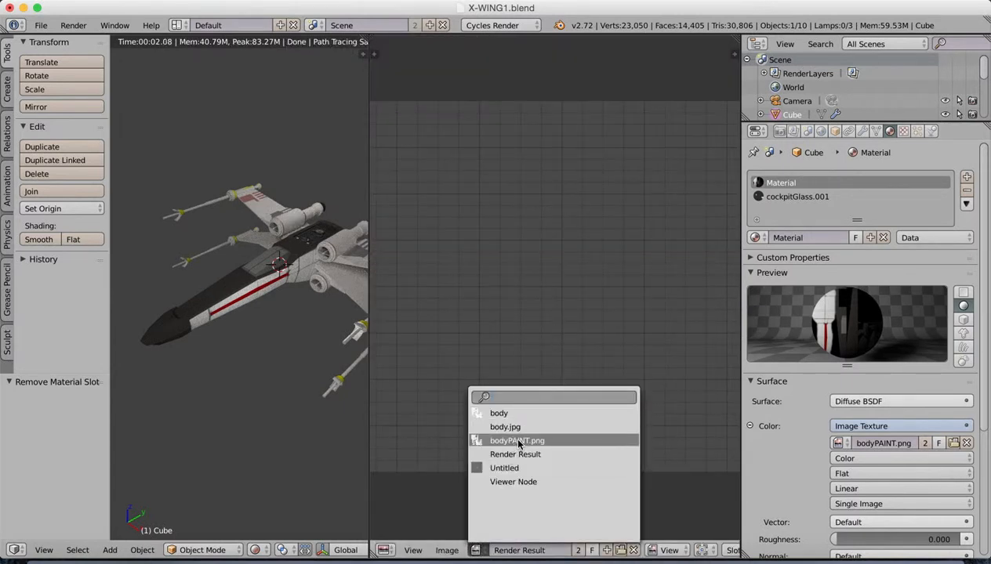
left_click(509, 414)
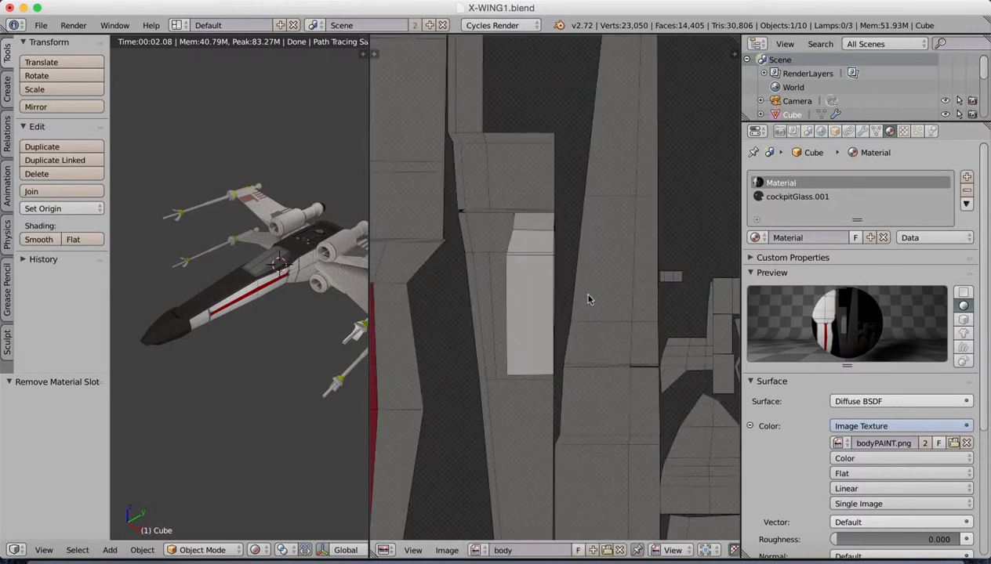
key("Home")
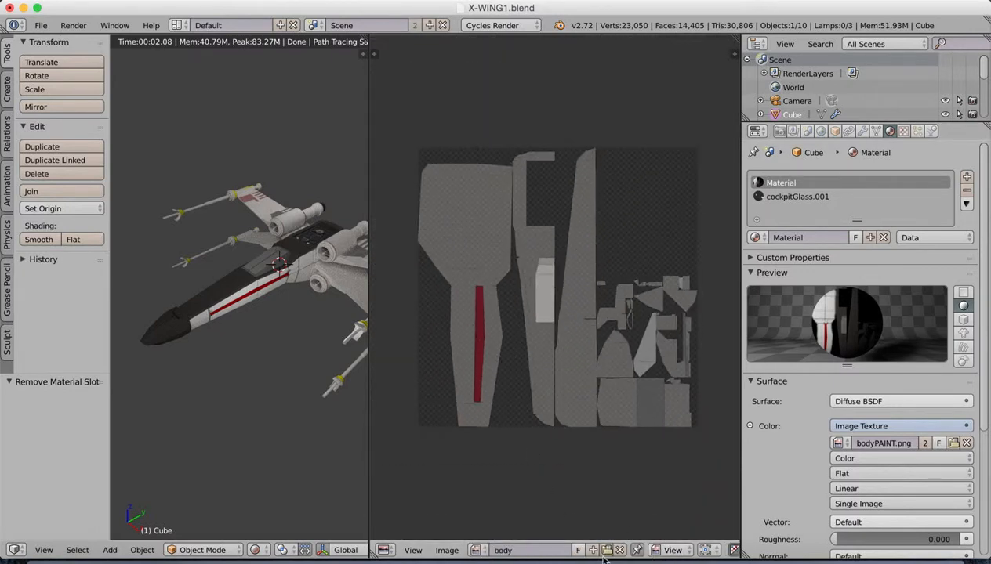
key("Tab")
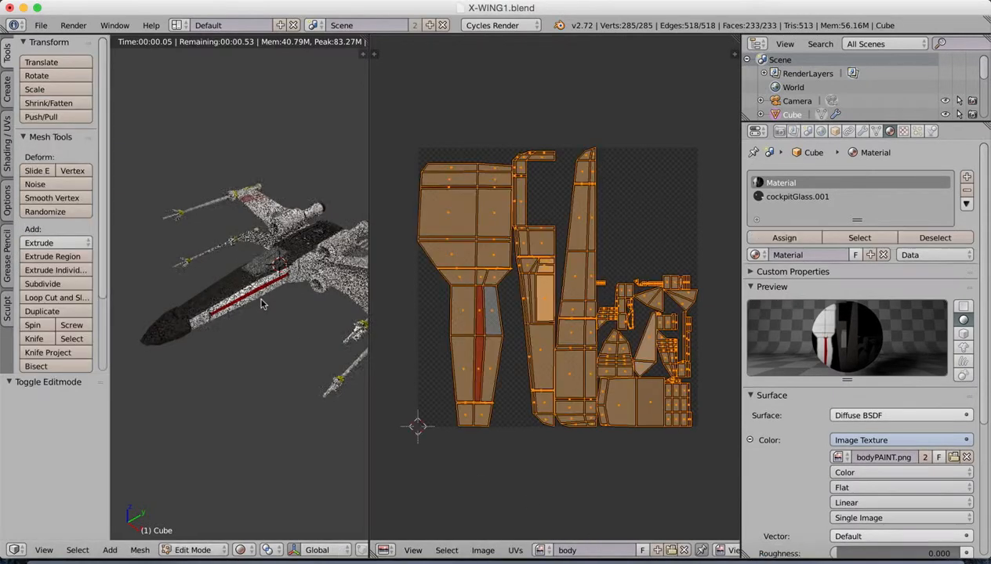
right_click(461, 255)
key("g")
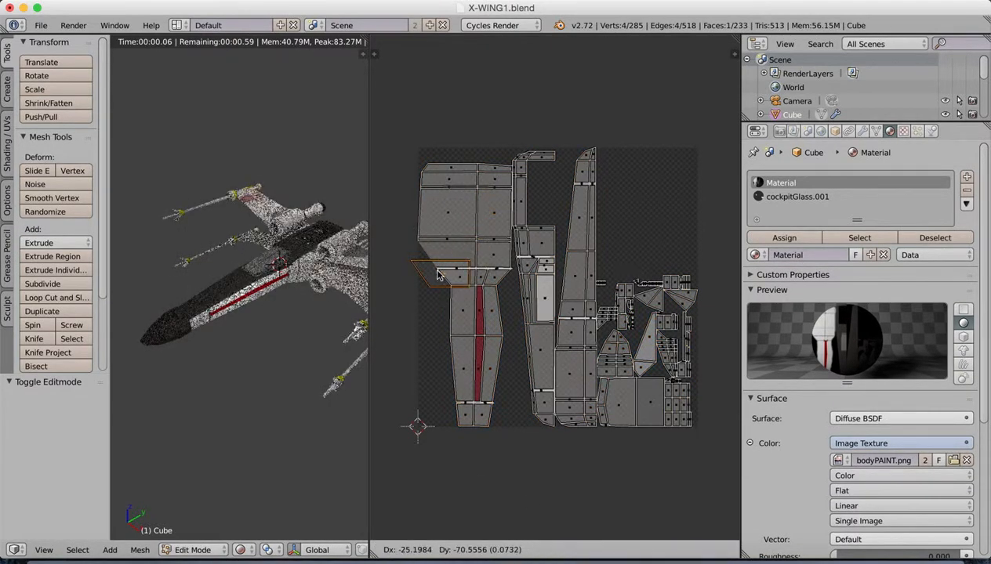
right_click(461, 255)
key("shift+F5")
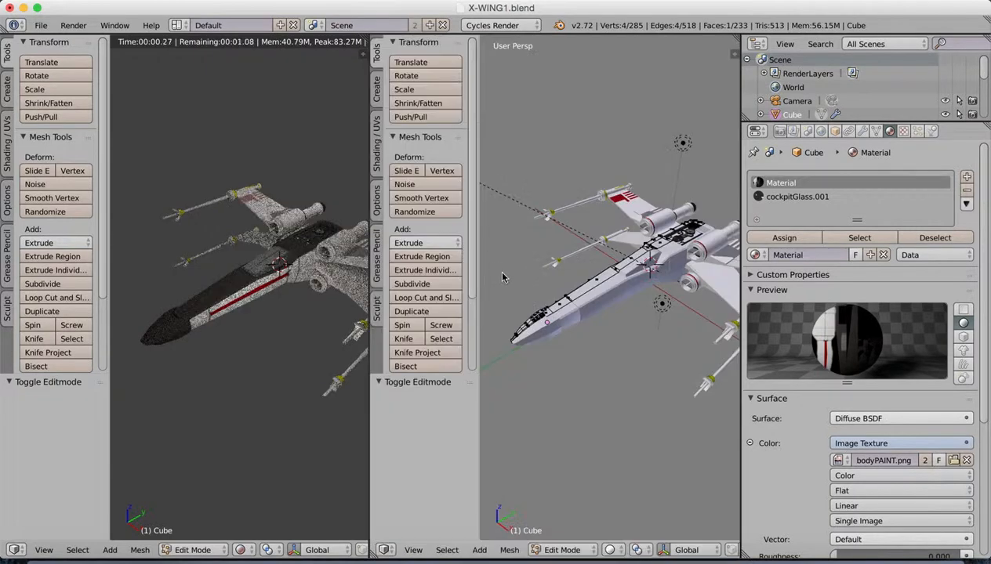
left_click(384, 549)
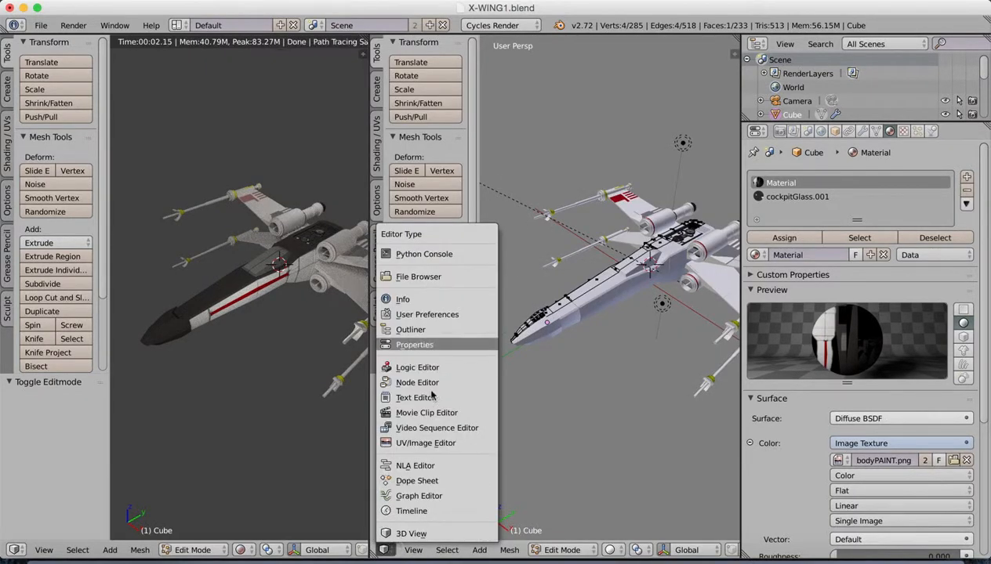
left_click(423, 441)
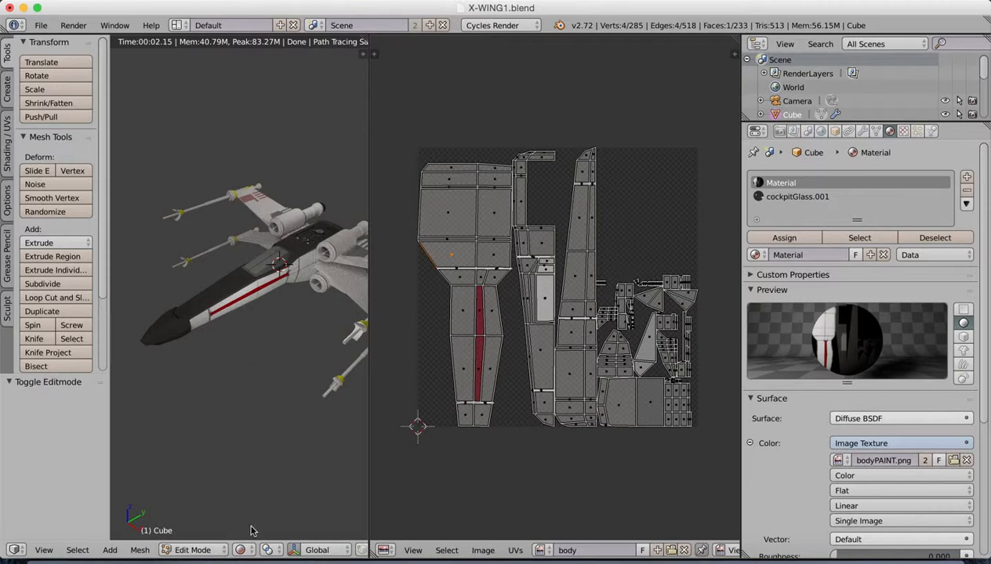
Set the 3D view to Solid shading and select fuselage side faces to match them with their UV faces.
left_click(241, 550)
left_click(285, 462)
left_click(241, 550)
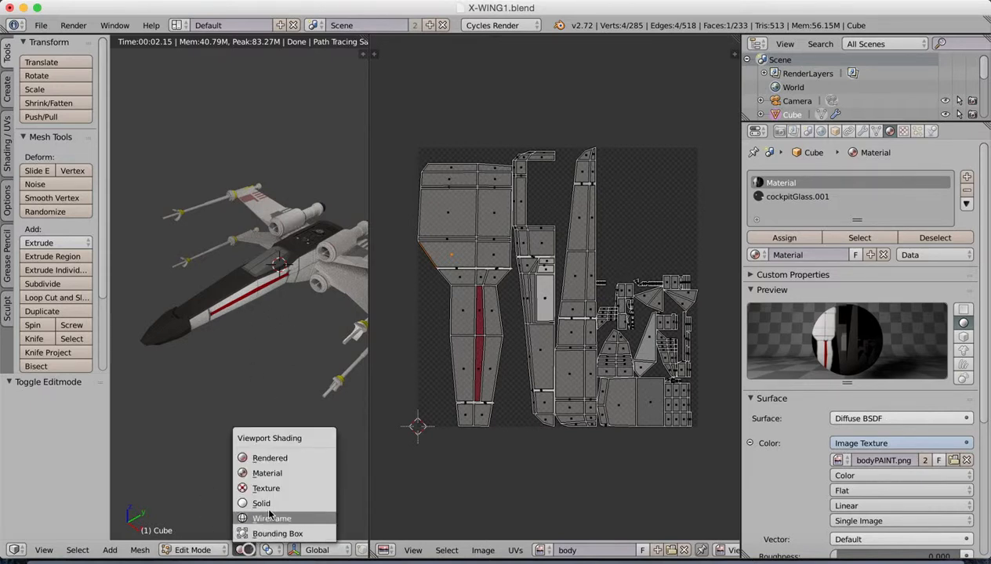
left_click(269, 503)
mouse_move(222, 333)
left_mouse_down()
mouse_move(305, 338)
mouse_move(271, 323)
left_mouse_up()
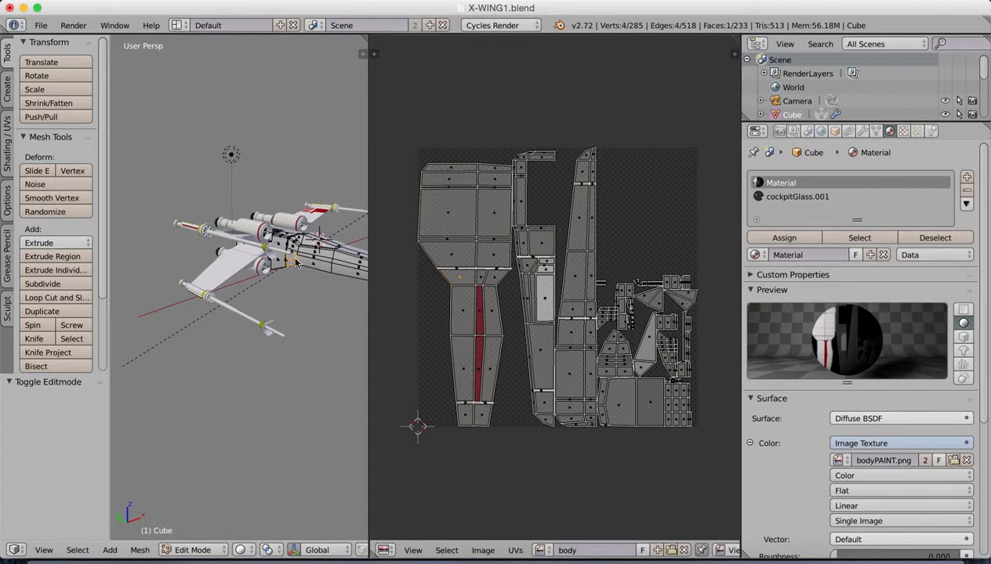
left_click_drag(306, 284, 283, 292)
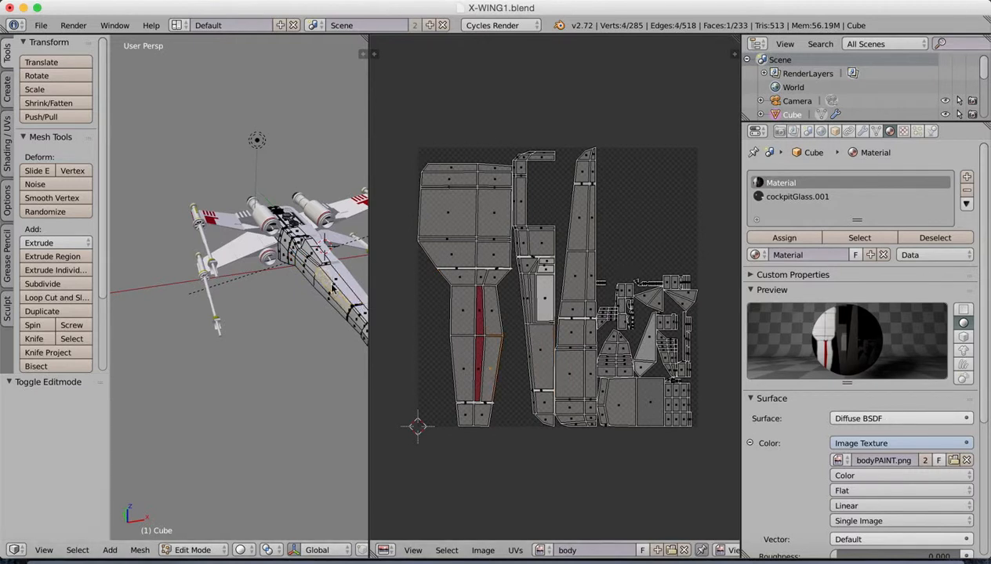
left_click_drag(312, 289, 312, 278)
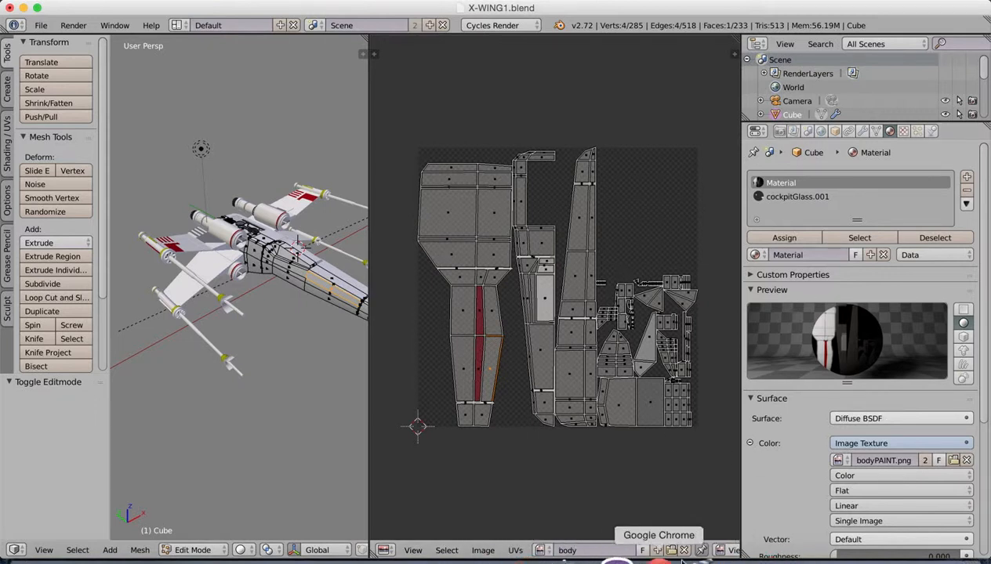
Switch to Photoshop and stamp brown grunge on the outer edge above the middle panel joint, undoing the extra stamp at the joint higher up.
left_click(349, 559)
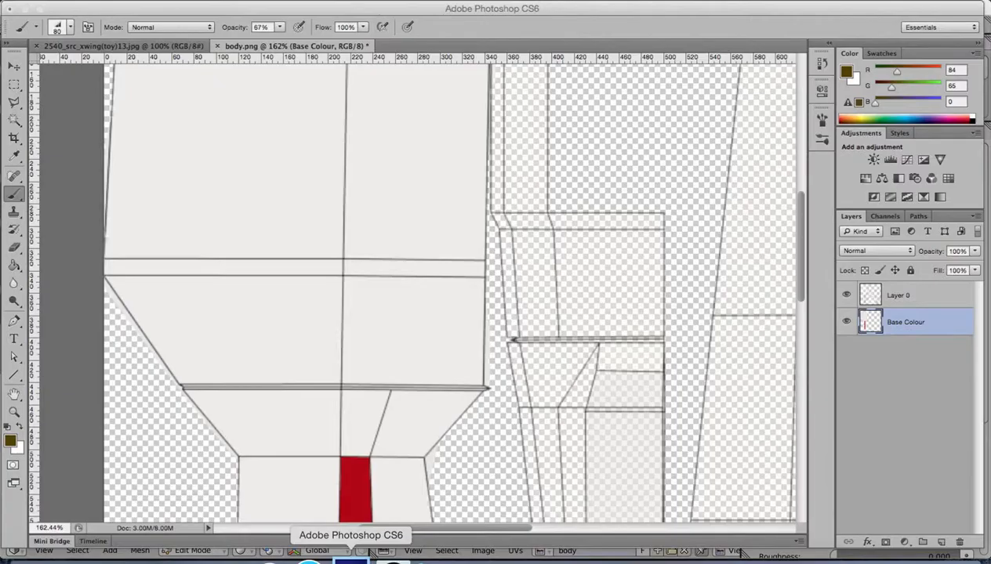
scroll(790, 229, "down", 10)
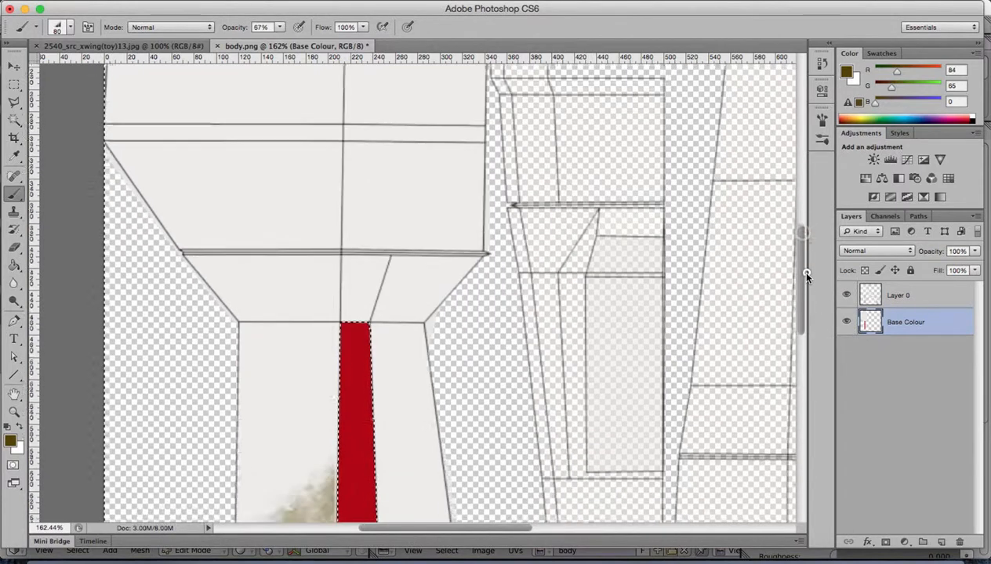
scroll(809, 296, "down", 4)
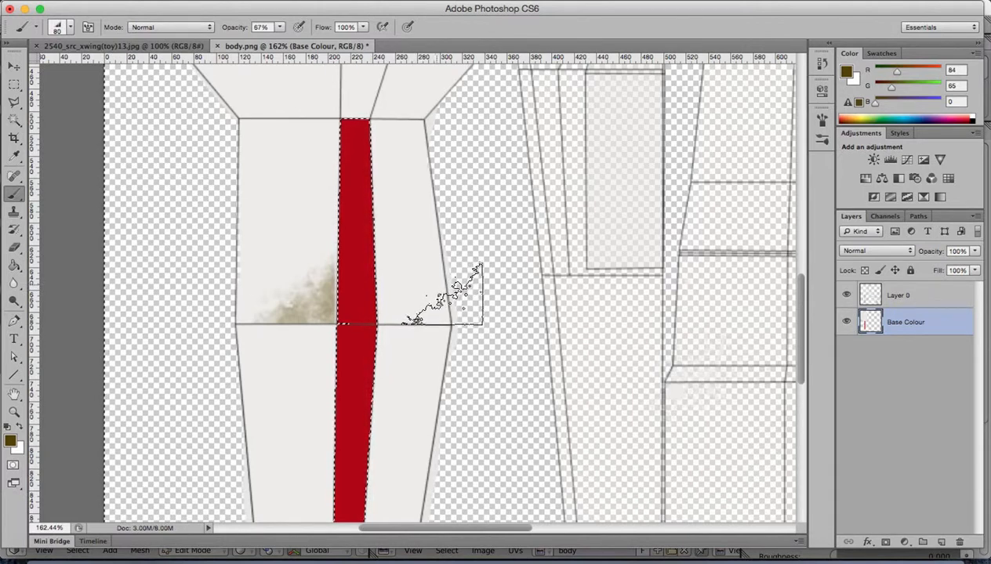
left_click(439, 294)
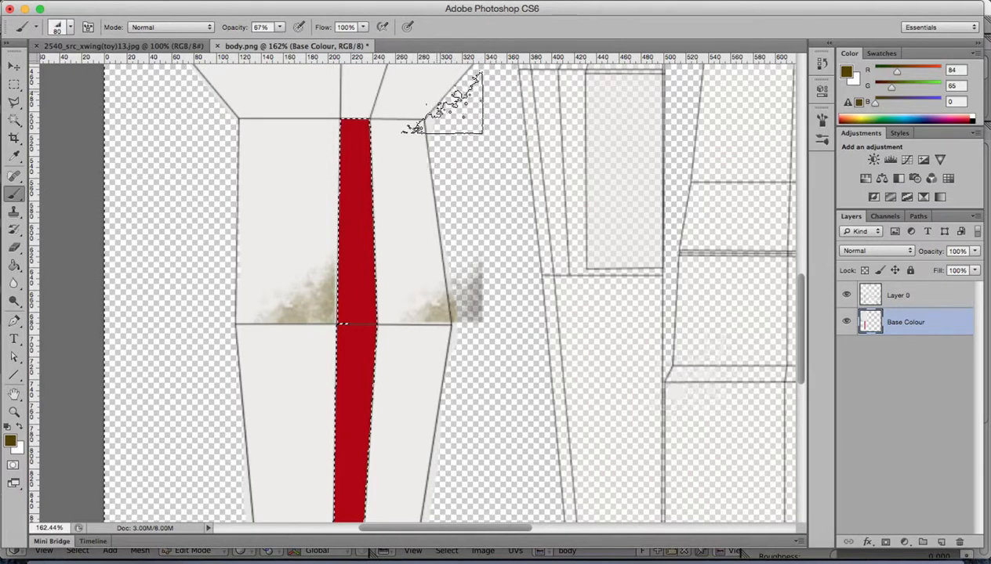
left_click(443, 103)
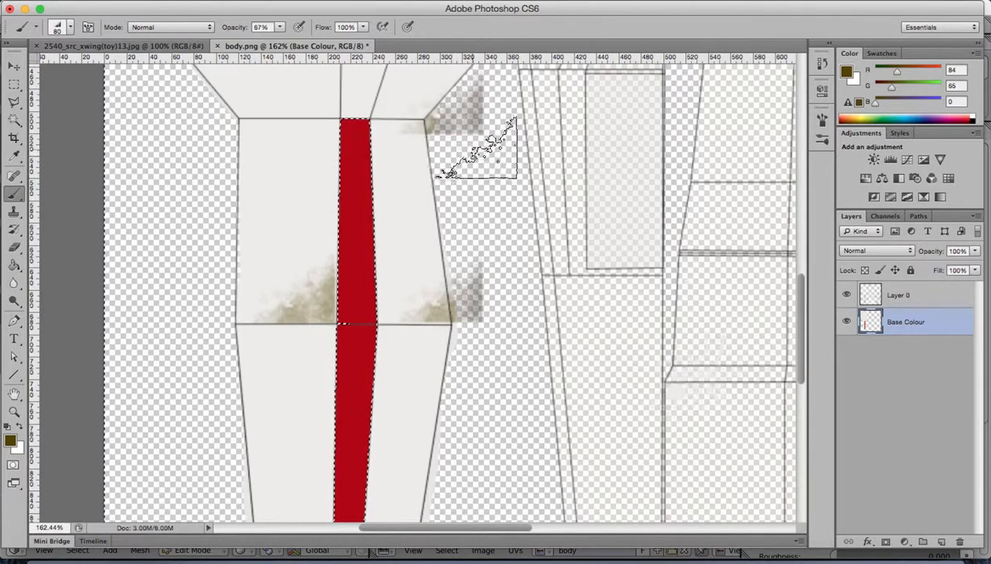
key("super+z")
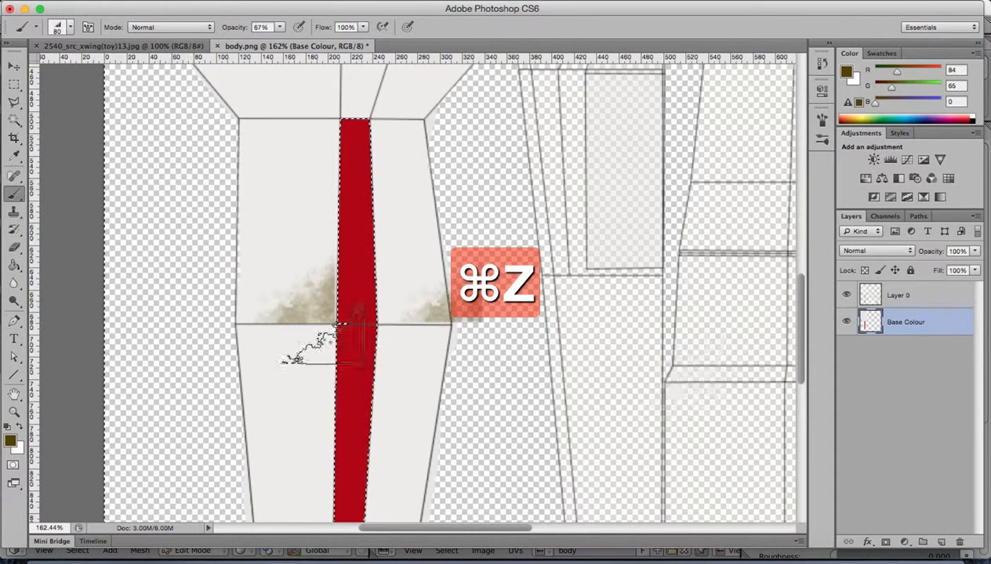
Open the brush settings and choose the 1263 px grunge tip.
left_click_drag(801, 304, 808, 334)
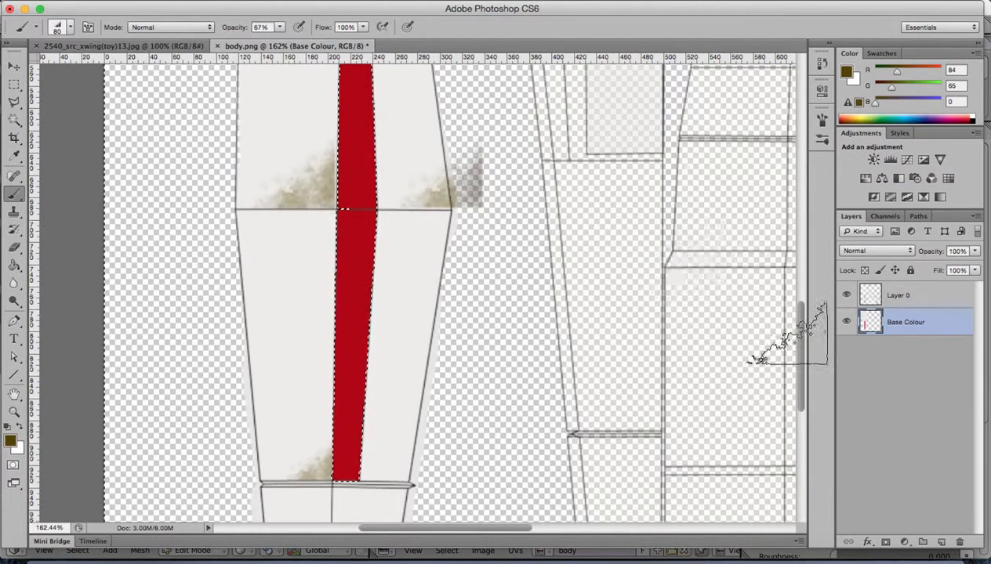
left_click(822, 120)
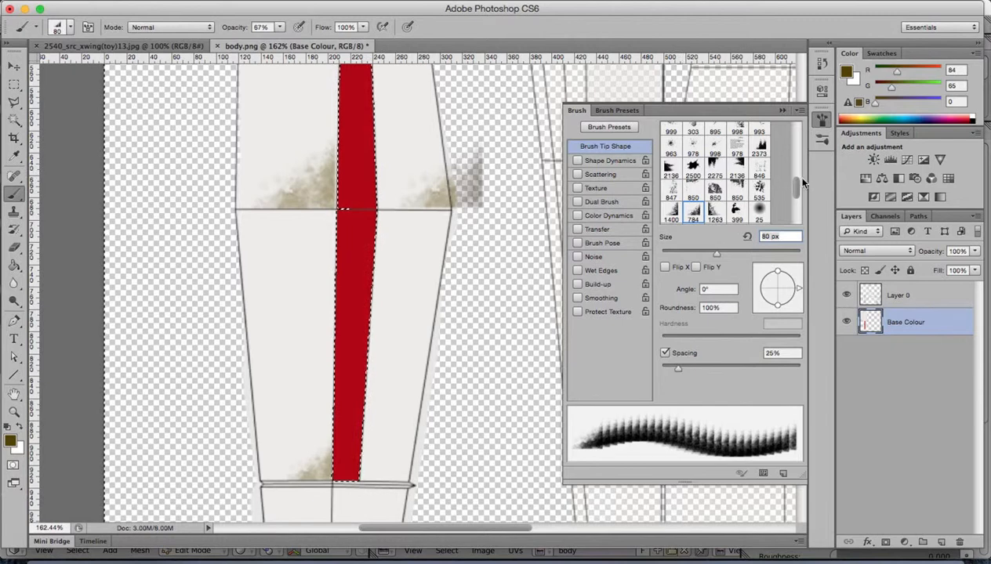
scroll(796, 190, "down", 2)
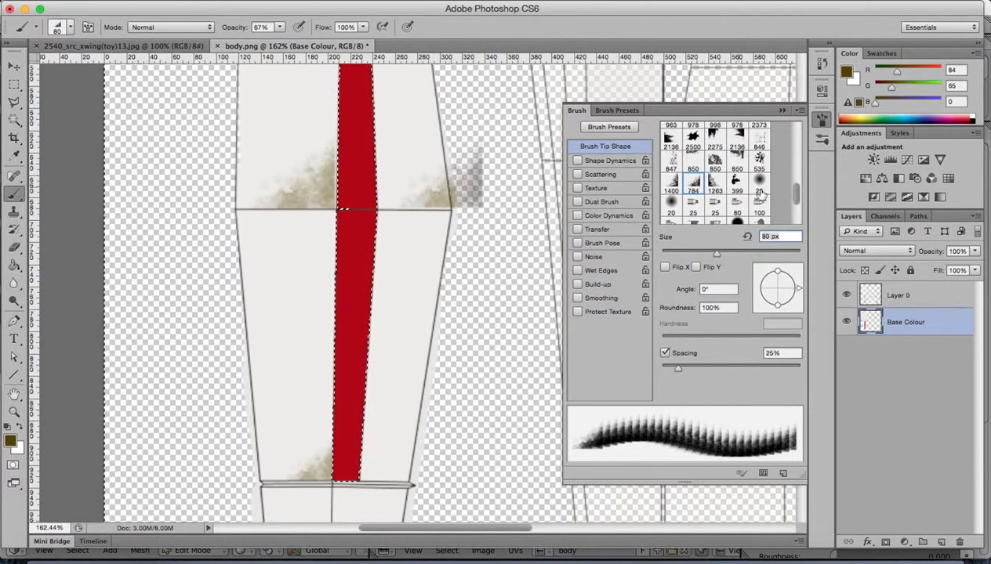
left_click(716, 188)
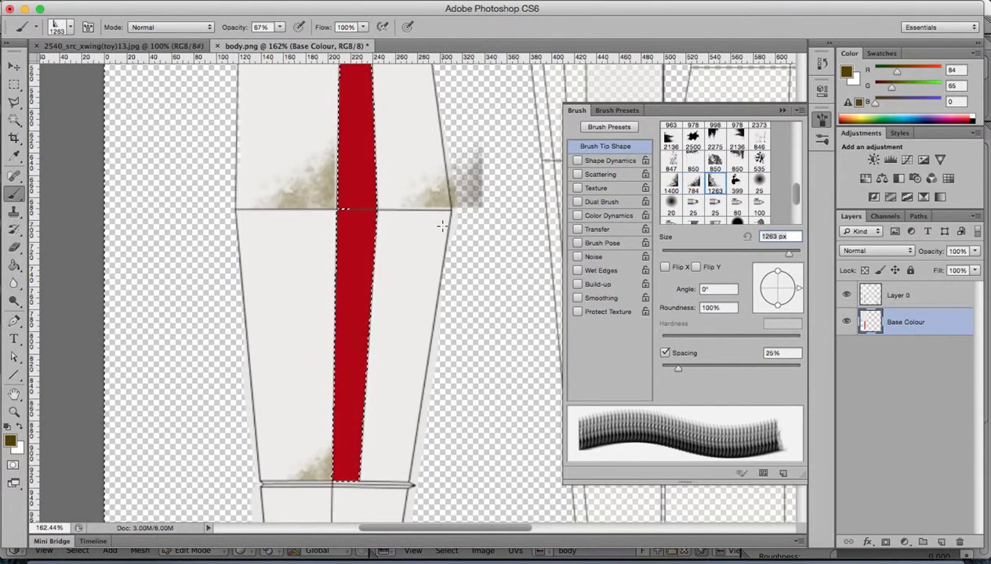
Try a grunge stamp over the body panels at the full 1263 px size and undo it.
left_click(473, 268)
key("super+z")
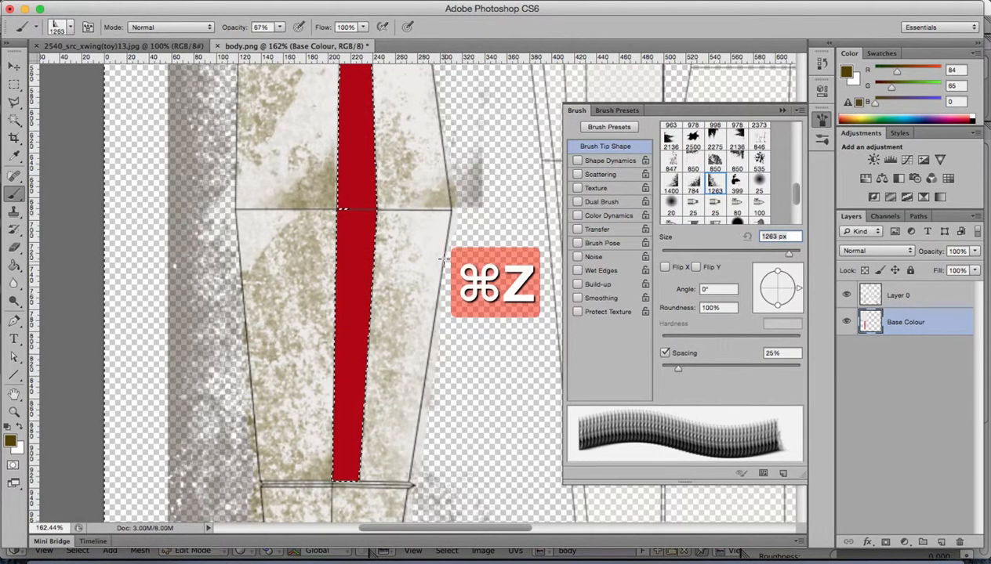
left_click(135, 1)
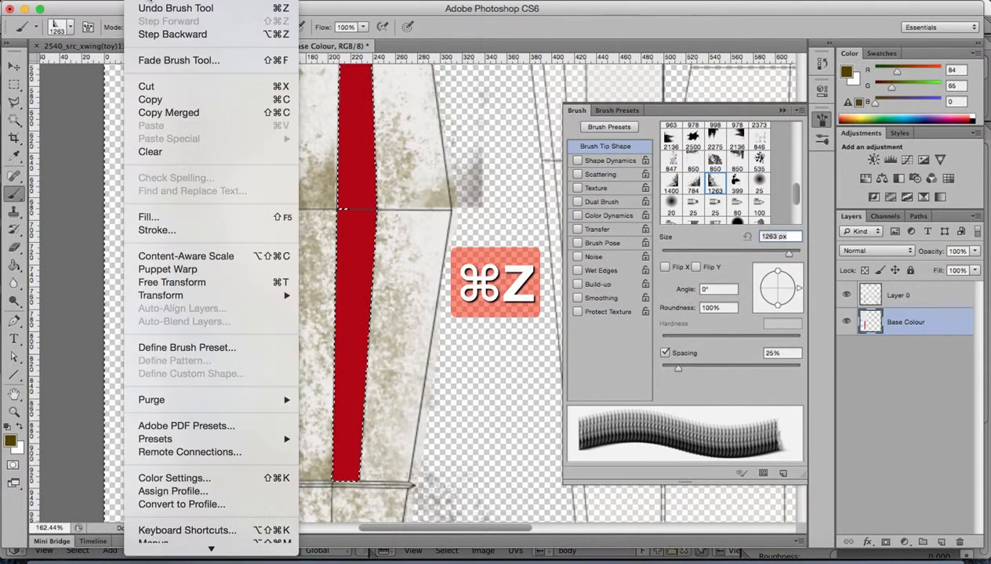
left_click(152, 10)
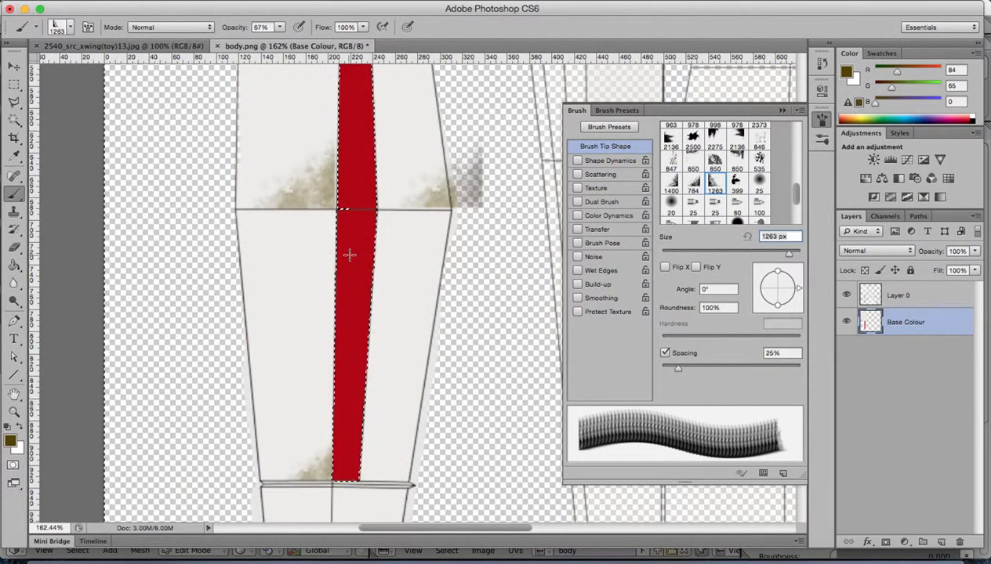
Reduce the grunge brush size to 125 px.
key("bracketright")
key("bracketright")
key("bracketright")
key("bracketright")
key("bracketleft")
key("bracketleft")
key("bracketleft")
key("bracketleft")
key("bracketleft")
key("bracketleft")
key("bracketleft")
key("bracketleft")
key("bracketleft")
key("bracketleft")
key("bracketleft")
key("bracketleft")
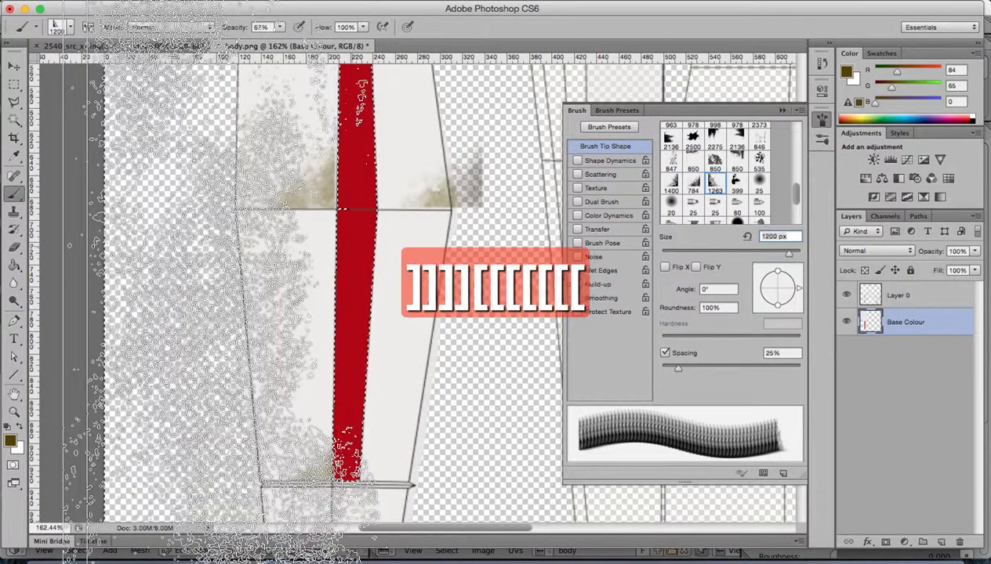
key("bracketleft")
key("bracketleft")
key("bracketleft")
key("bracketleft")
key("bracketleft")
key("bracketleft")
key("bracketleft")
key("bracketleft")
key("bracketleft")
key("bracketleft")
key("bracketleft")
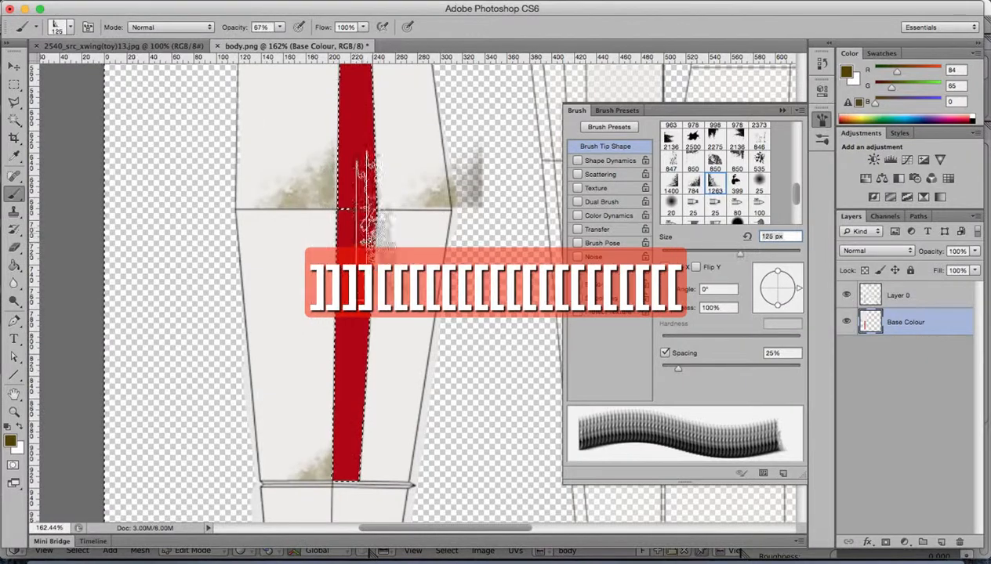
Reduce the grunge brush to 50 px and stamp brown grunge above the middle joint, beside the red stripe and at the left outer edge.
key("bracketleft")
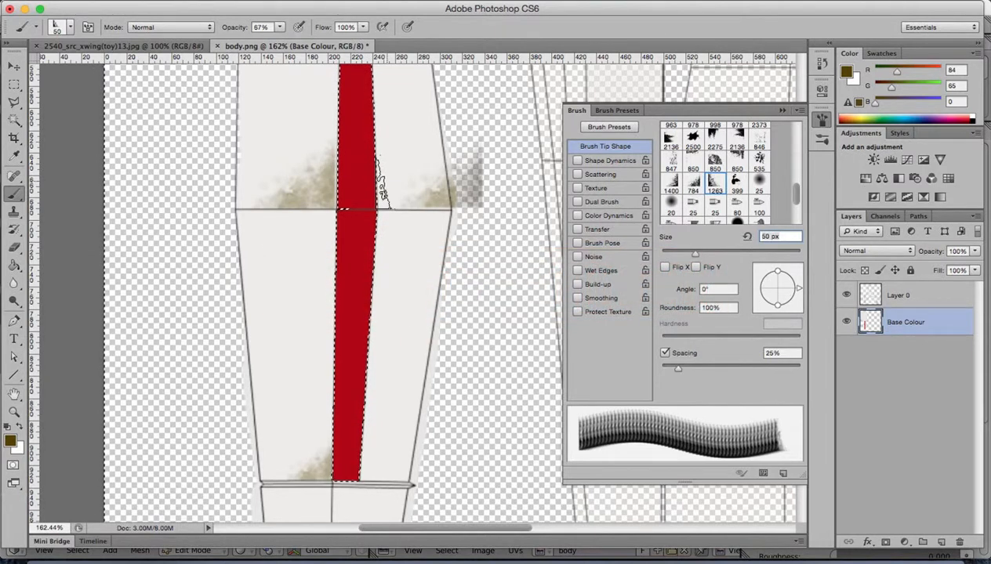
left_click_drag(469, 186, 492, 187)
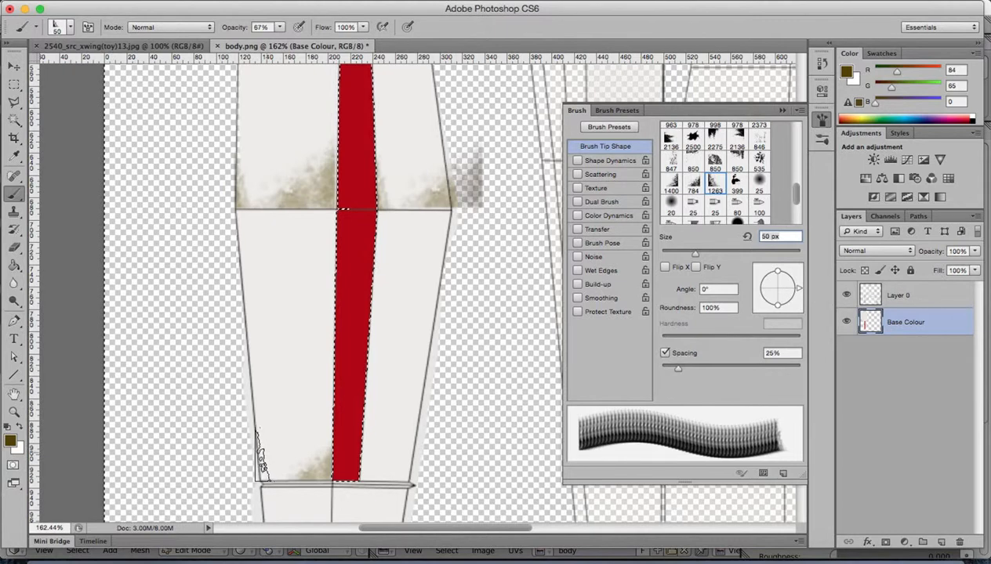
Enlarge the grunge brush to 70 px and stamp brown grunge in the lower panel's bottom-left corner and up its left outer edge.
key("bracketright")
key("bracketright")
key("bracketright")
key("bracketright")
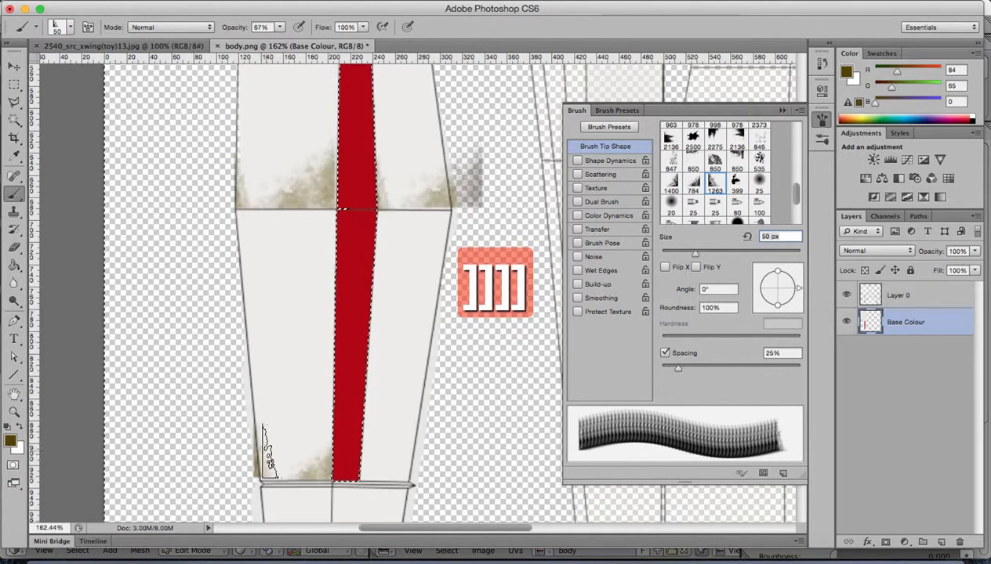
key("bracketright")
key("bracketright")
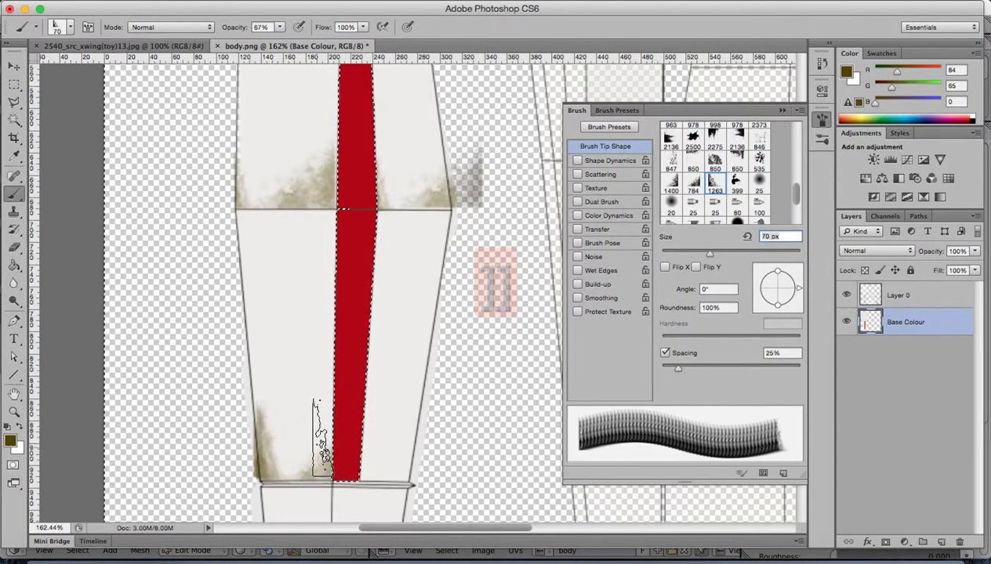
left_click_drag(255, 384, 247, 353)
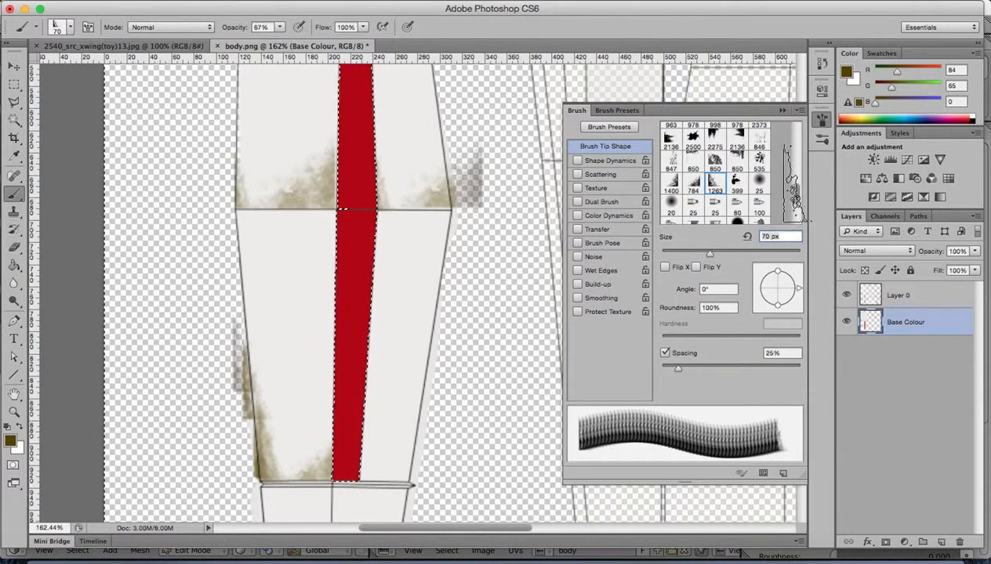
left_click(759, 182)
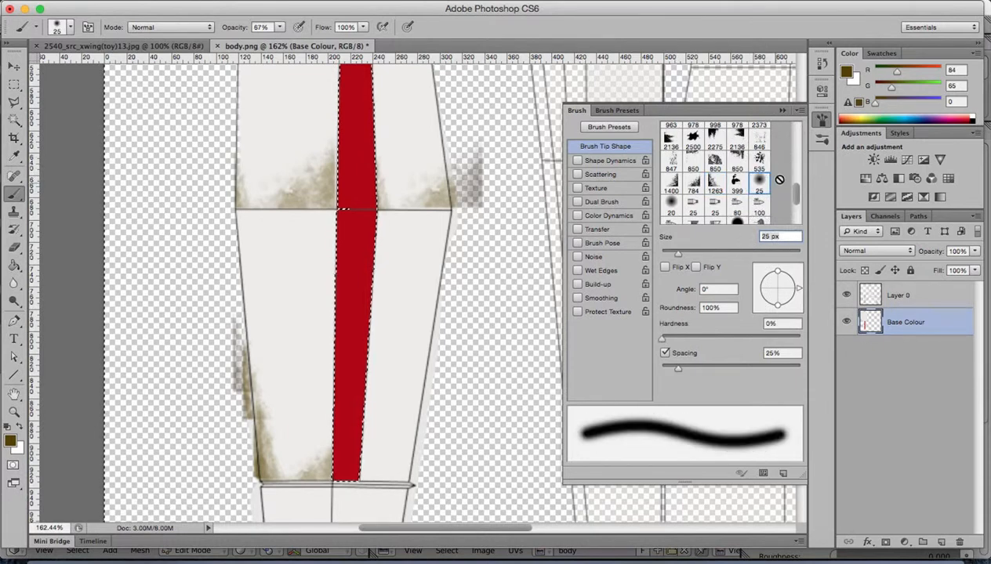
left_click_drag(796, 194, 794, 211)
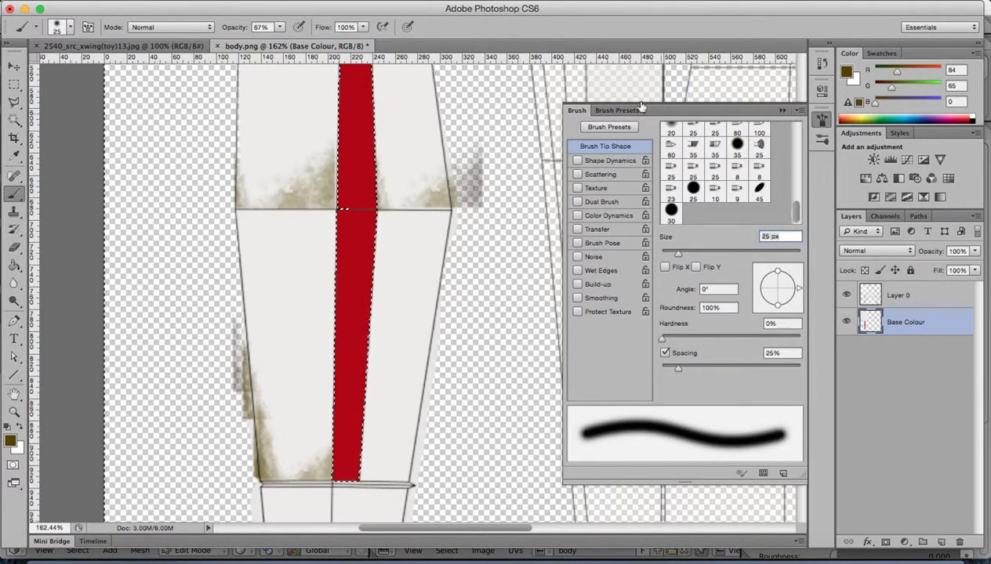
left_click(620, 111)
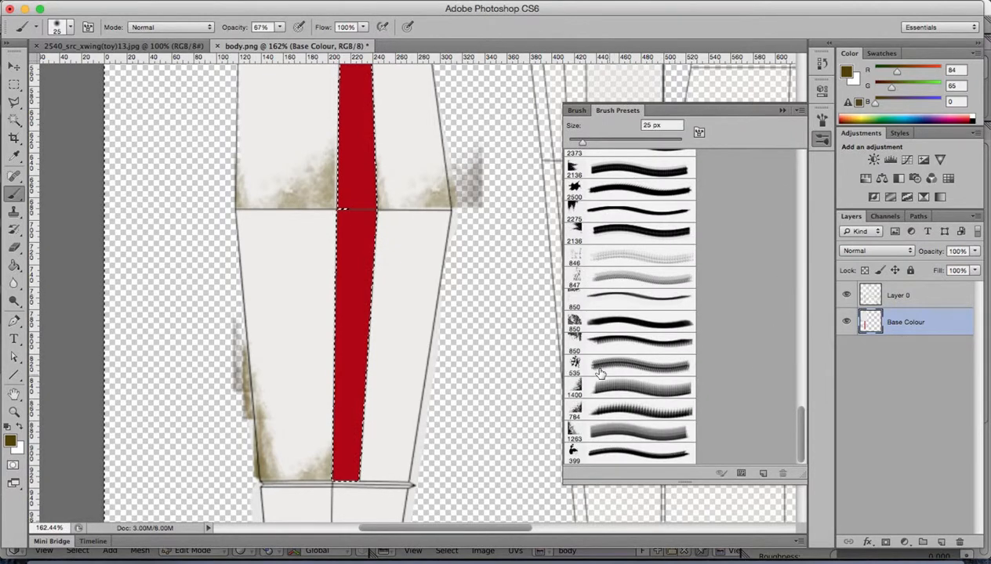
left_click(575, 436)
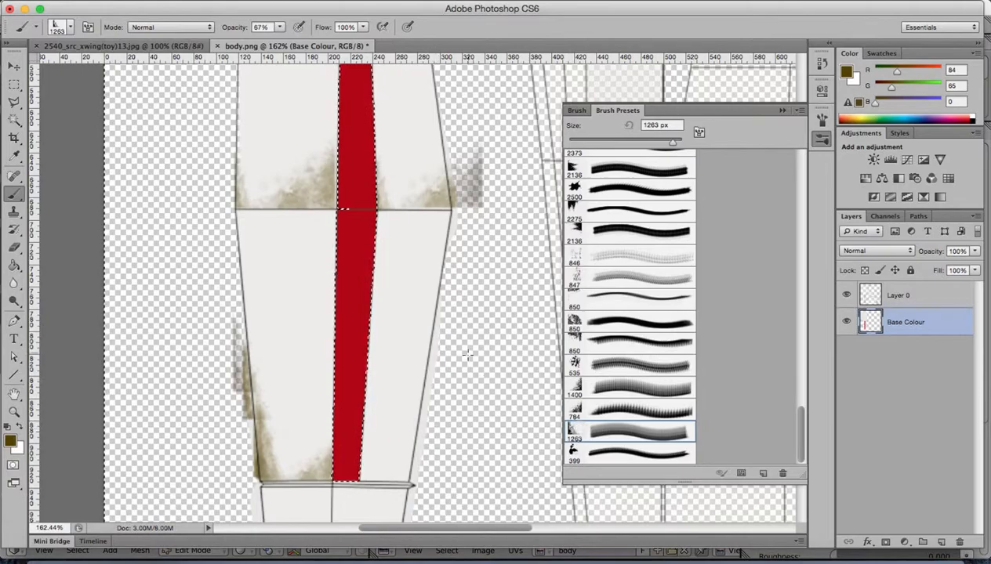
key("bracketleft")
key("bracketleft")
key("bracketleft")
key("bracketleft")
key("bracketleft")
key("bracketleft")
key("bracketleft")
key("bracketleft")
key("bracketleft")
key("bracketleft")
key("bracketleft")
key("bracketleft")
key("bracketleft")
key("bracketleft")
key("bracketleft")
key("bracketleft")
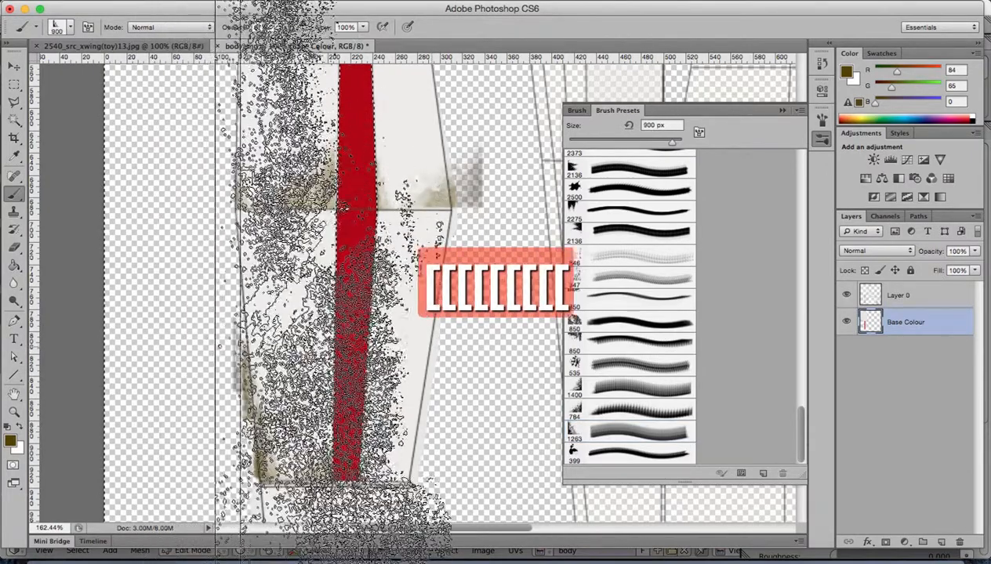
key("bracketleft")
key("bracketleft")
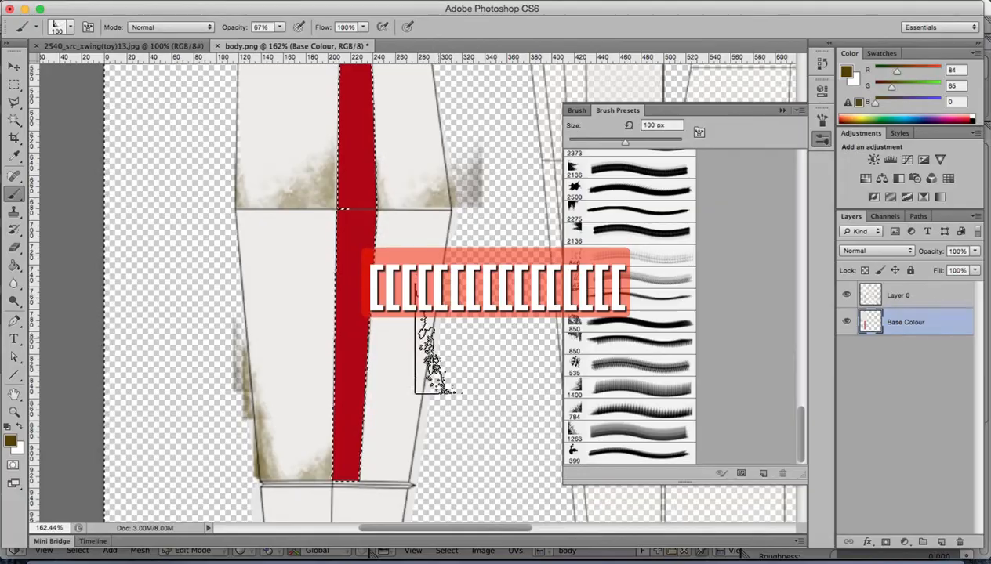
Choose the 1400 px grunge brush preset and reduce its size to 70 px.
left_click(580, 387)
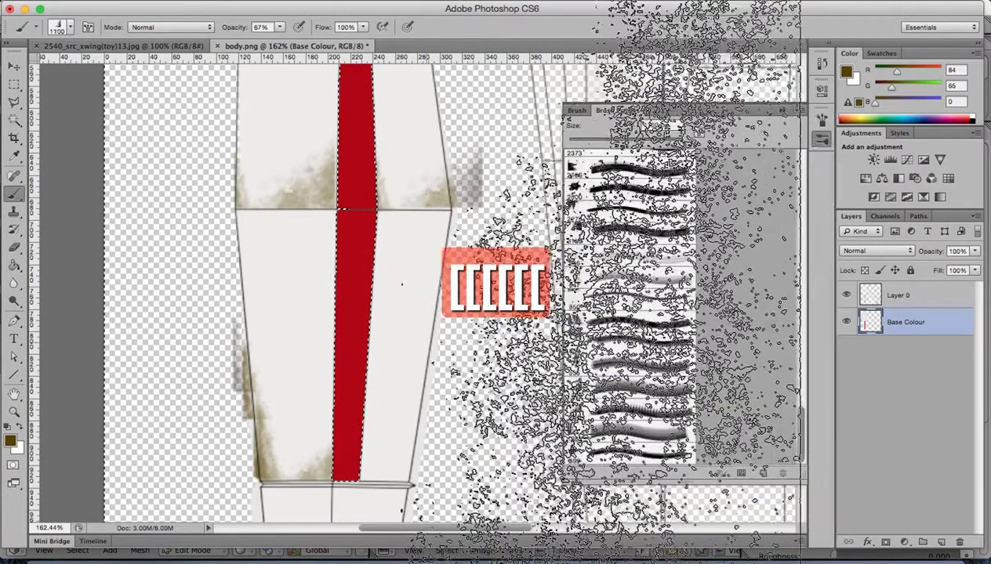
key("bracketleft")
key("bracketleft")
key("bracketleft")
key("bracketleft")
key("bracketleft")
key("bracketleft")
key("bracketleft")
key("bracketleft")
key("bracketleft")
key("bracketleft")
key("bracketleft")
key("bracketleft")
key("bracketleft")
key("bracketleft")
key("bracketleft")
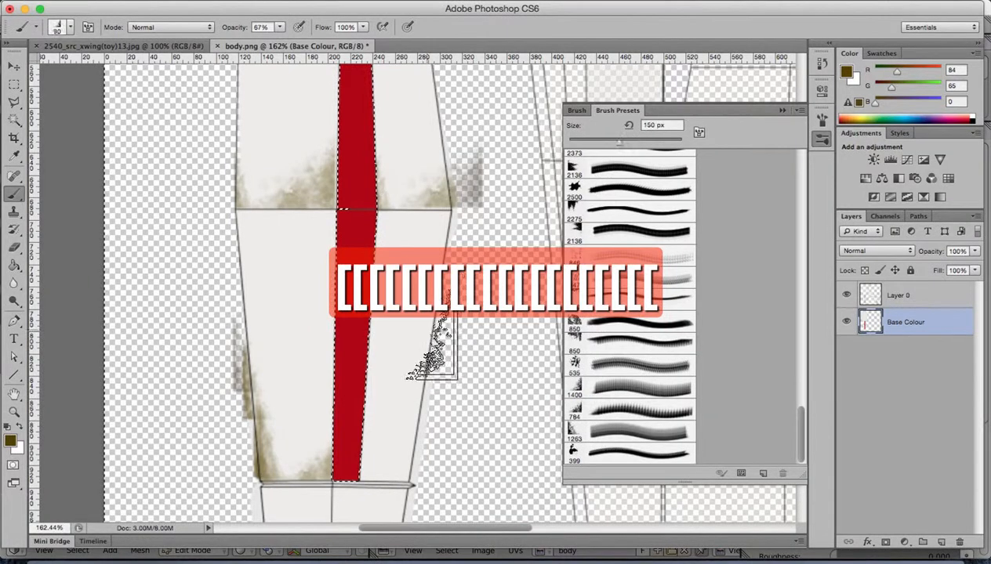
key("bracketleft")
key("bracketleft")
key("bracketleft")
key("bracketleft")
key("bracketleft")
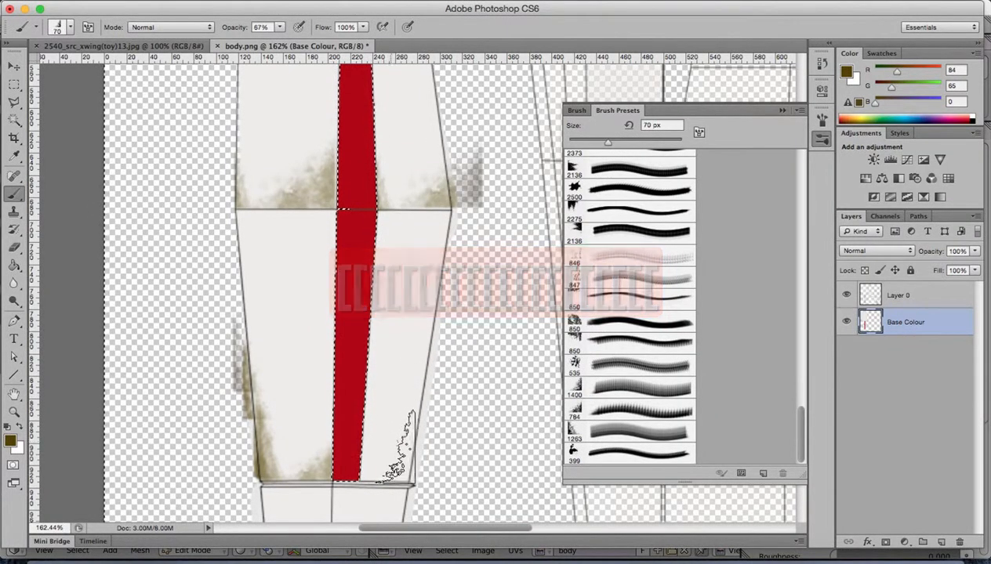
Stamp brown grunge in the lower panel's bottom-right corner and up its right outer edge.
left_click(405, 449)
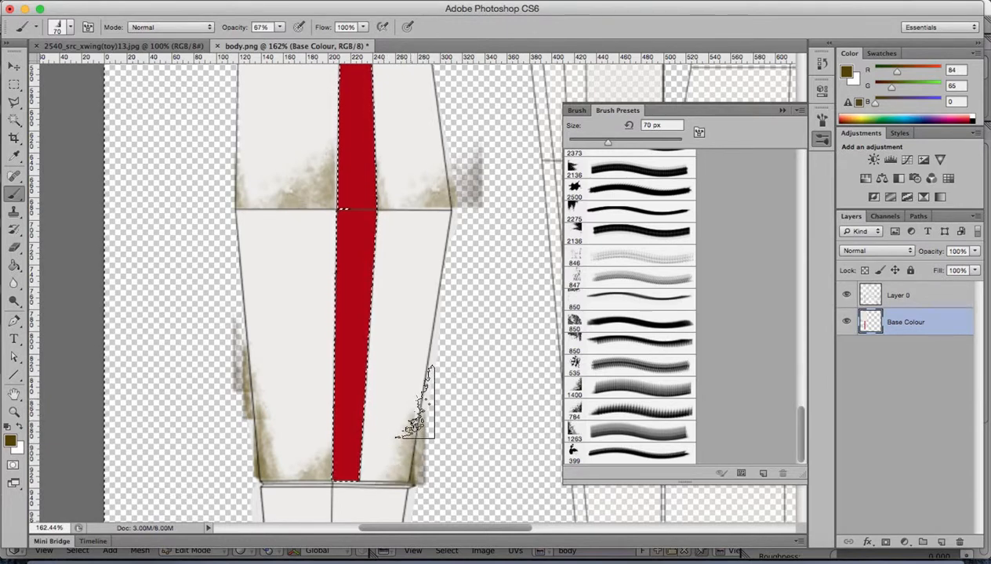
left_click(427, 366)
left_click(428, 337)
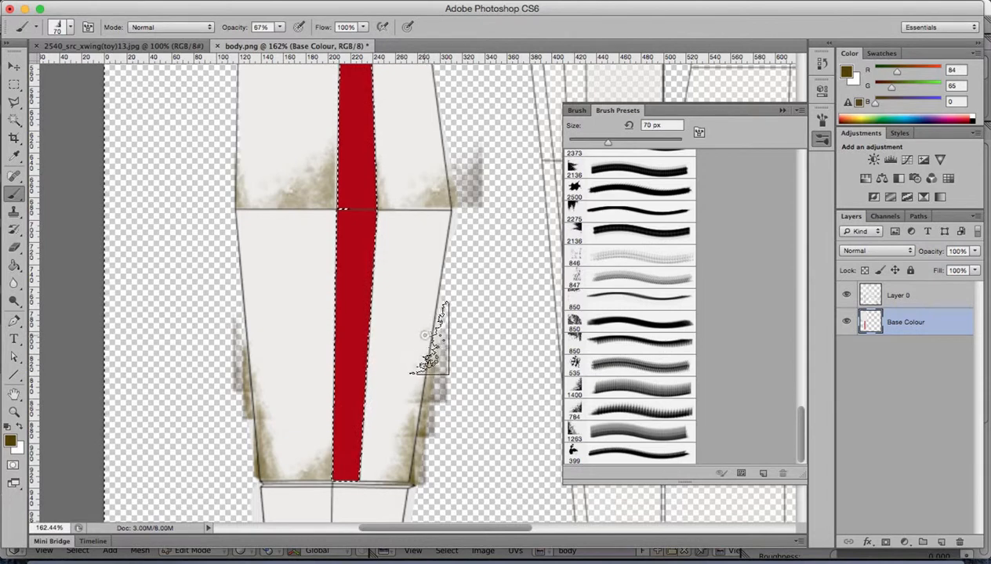
left_click(434, 303)
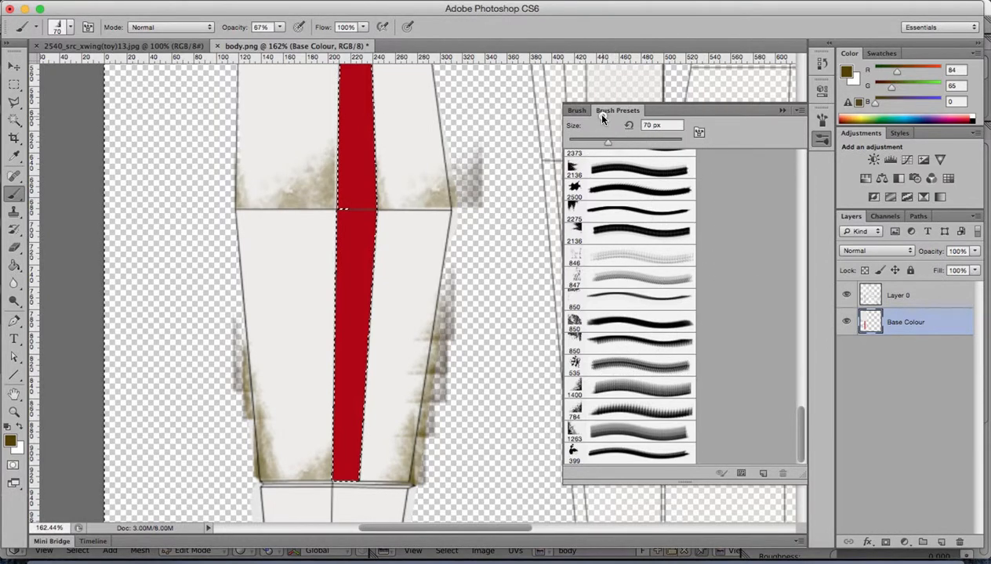
Stamp brown grunge below the middle joint on both sides of the red stripe, rotating the brush tip to -178°, 90° and 180°.
left_click(602, 114)
left_click(821, 120)
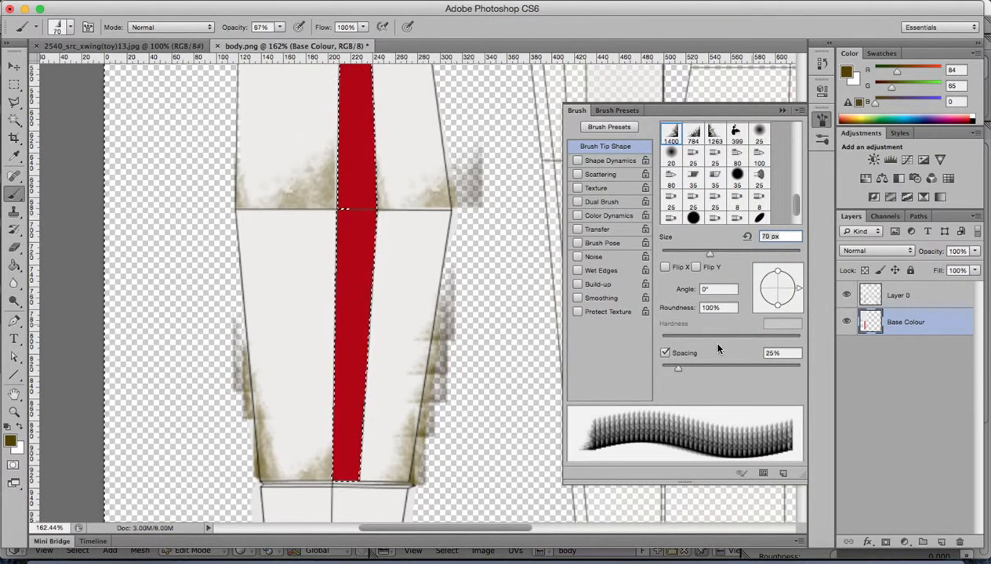
left_click_drag(799, 292, 779, 308)
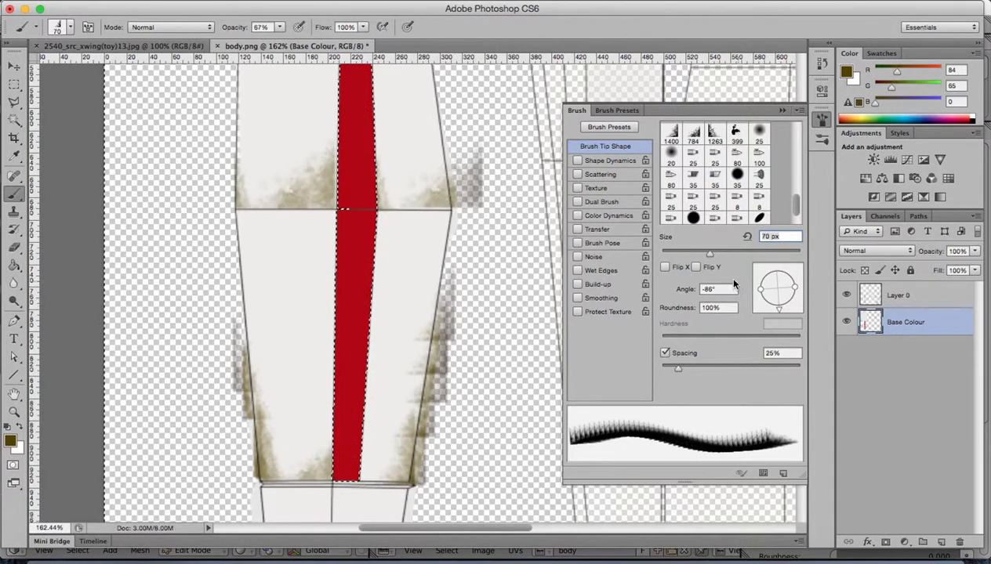
left_click_drag(777, 309, 748, 284)
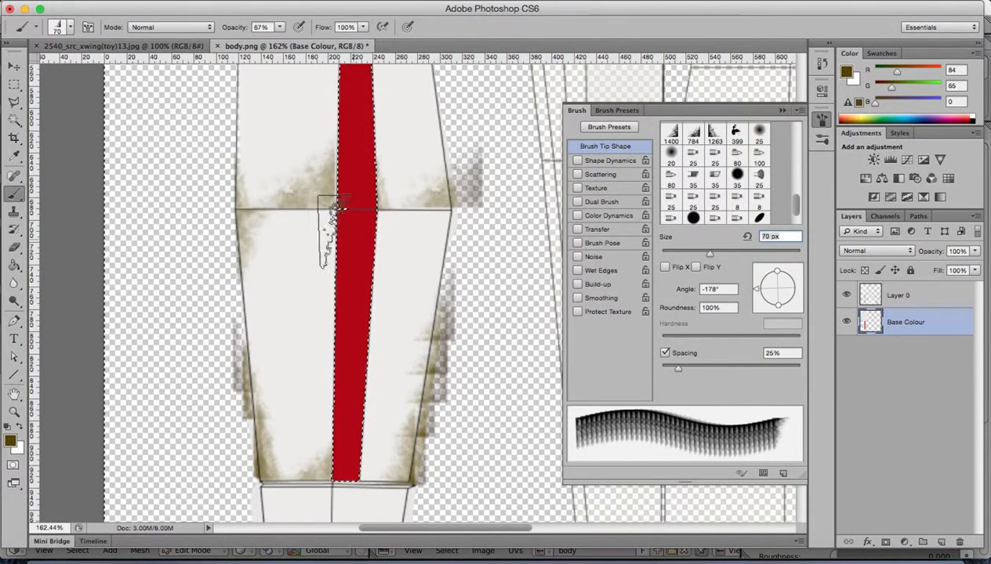
mouse_move(758, 288)
left_mouse_down()
mouse_move(773, 310)
mouse_move(791, 290)
mouse_move(790, 275)
mouse_move(778, 279)
left_mouse_up()
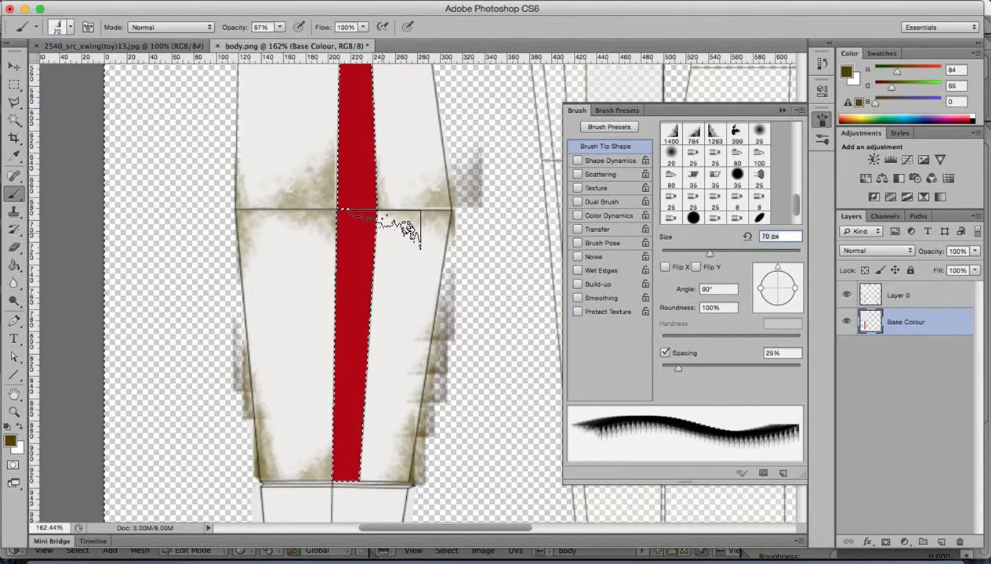
mouse_move(760, 295)
left_mouse_down()
mouse_move(762, 277)
mouse_move(758, 291)
left_mouse_up()
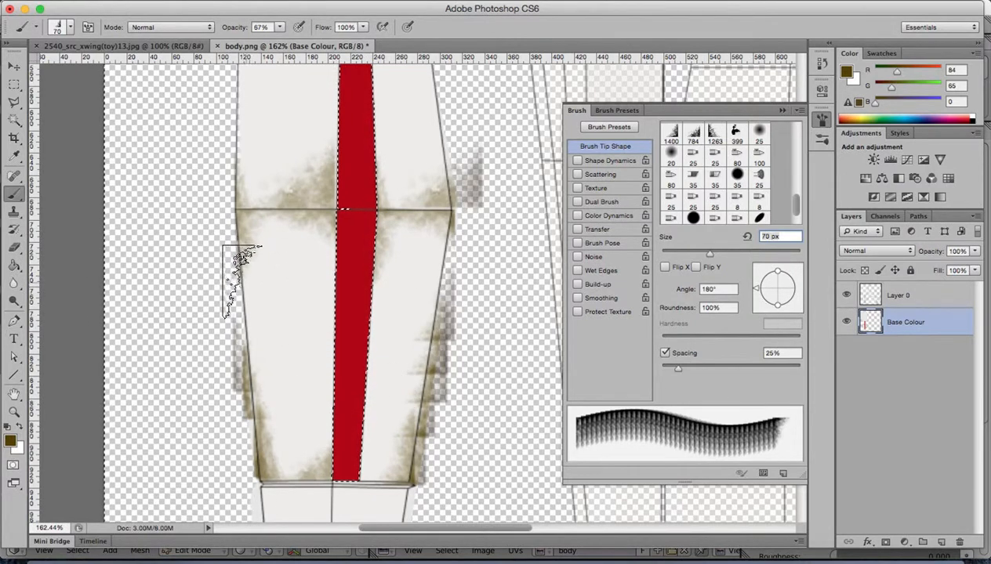
Rotate the brush tip to -149°, stamp brown grunge down the lower panel's left outer edge, and close the brush settings.
left_click_drag(758, 291, 760, 298)
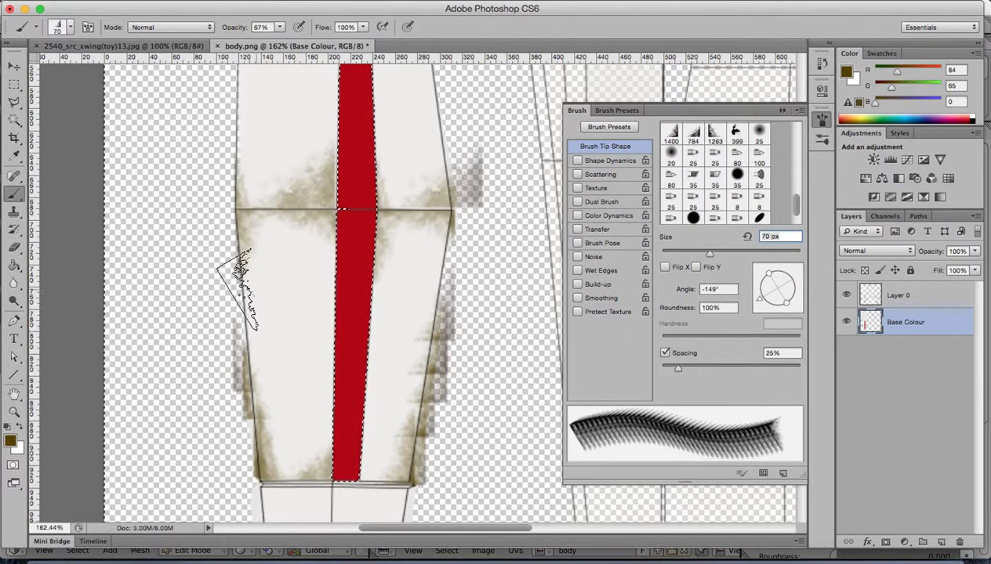
left_click(258, 286)
left_click(257, 346)
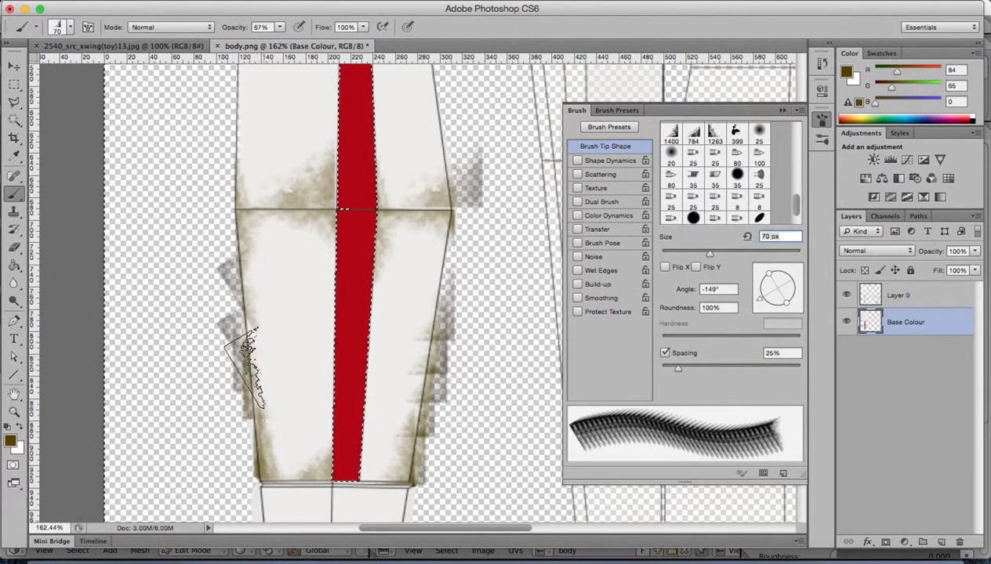
left_click(263, 364)
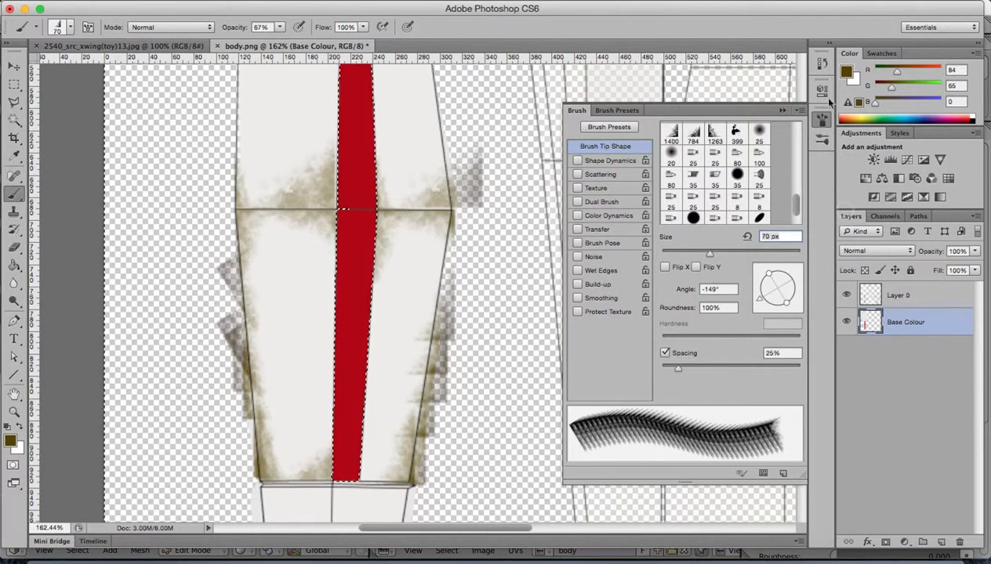
left_click(782, 111)
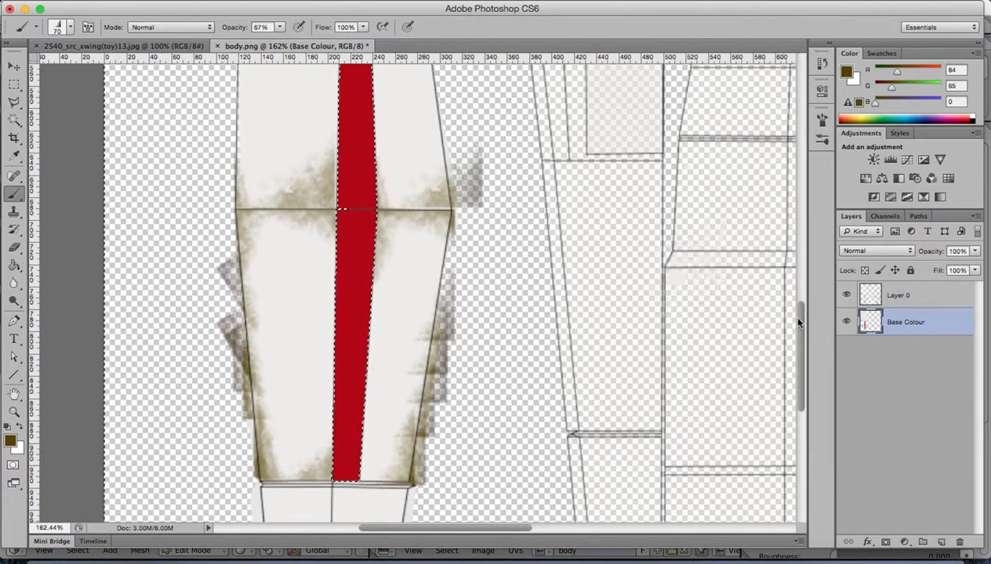
Rotate the brush tip to 180° and stamp brown grunge in the upper panel's top-left corner.
scroll(792, 298, "up", 5)
scroll(790, 264, "down", 3)
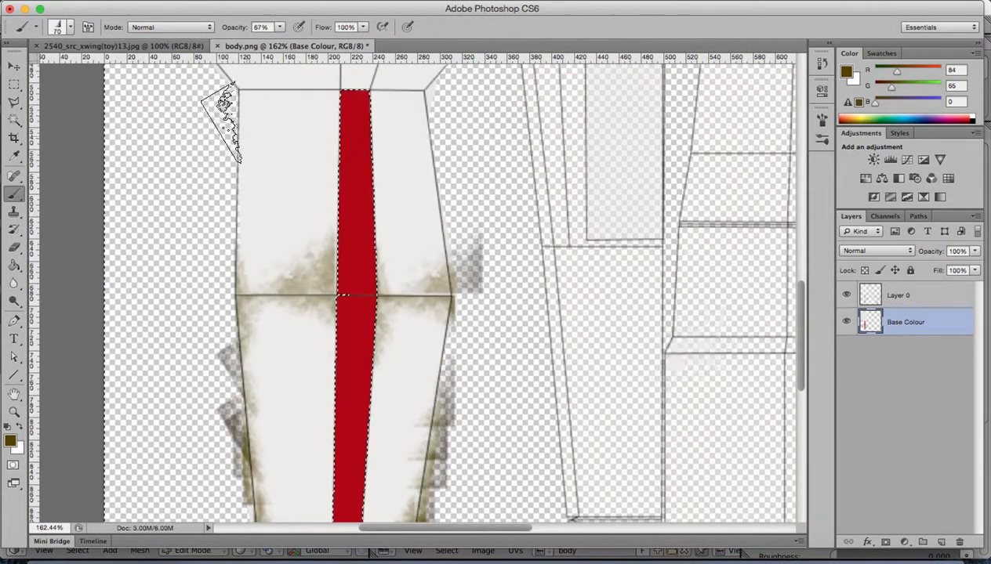
left_click(822, 120)
left_click_drag(762, 301, 751, 290)
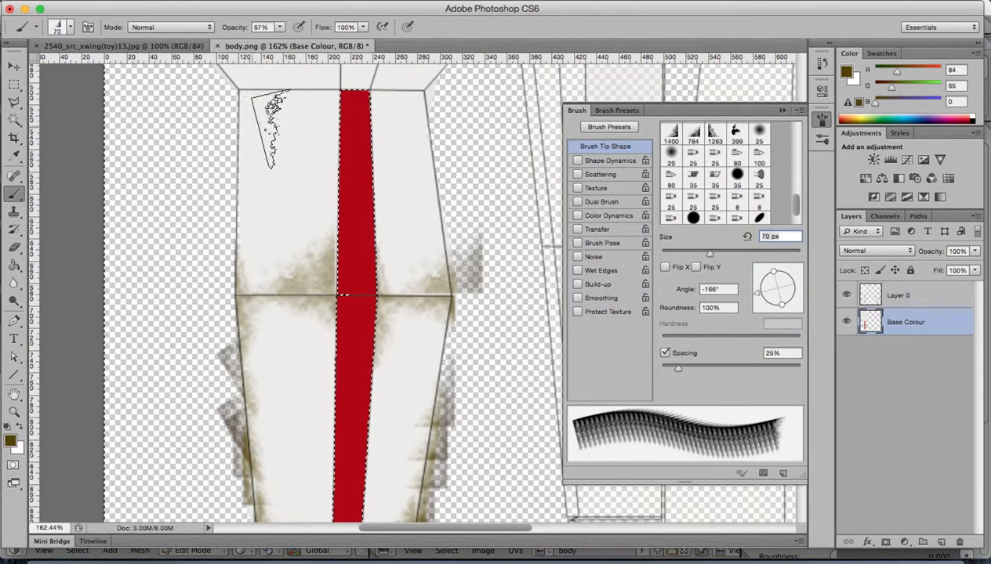
mouse_move(758, 295)
left_mouse_down()
mouse_move(756, 283)
mouse_move(755, 295)
left_mouse_up()
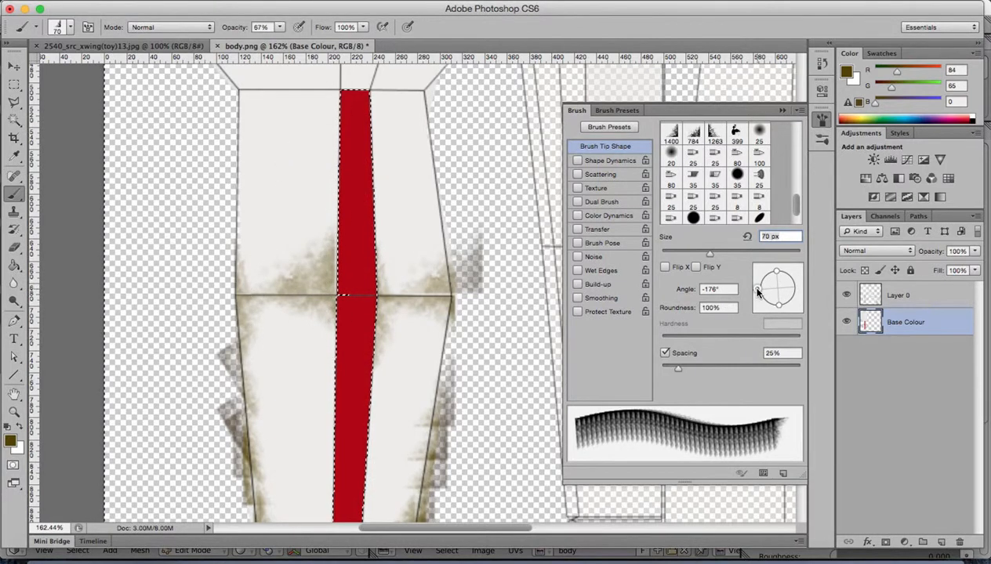
left_click_drag(757, 290, 756, 288)
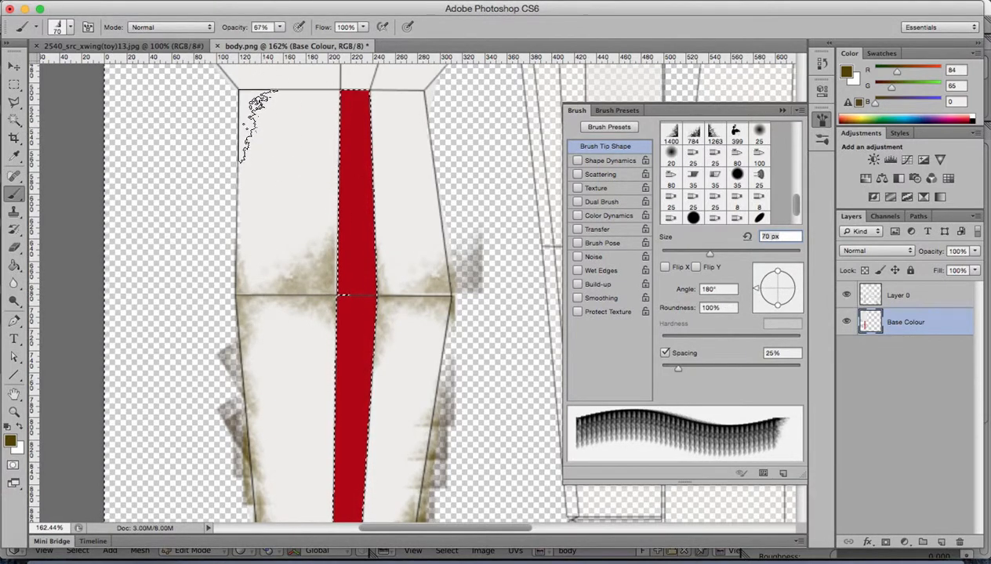
left_click_drag(257, 127, 252, 157)
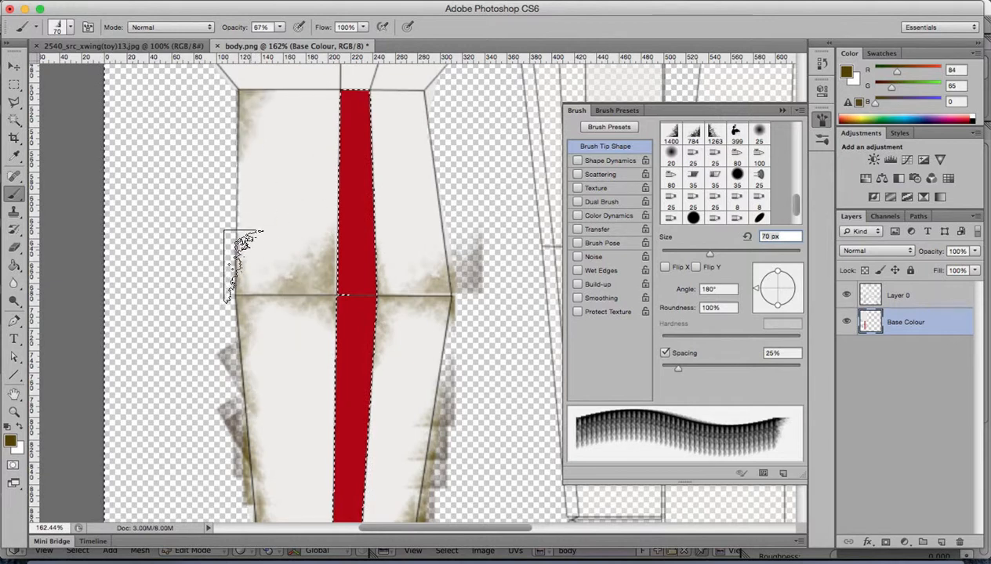
Rotate the brush tip to 87° and stamp brown grunge along the upper panel's top edge on both sides of the red stripe.
mouse_move(753, 287)
left_mouse_down()
mouse_move(756, 296)
mouse_move(776, 280)
mouse_move(795, 289)
left_mouse_up()
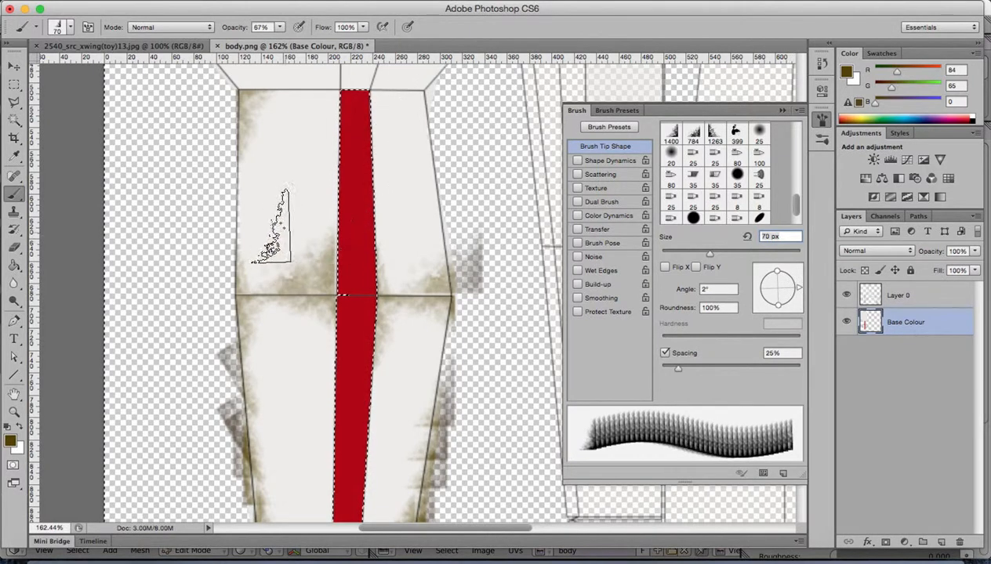
left_click_drag(799, 292, 780, 276)
left_click(395, 112)
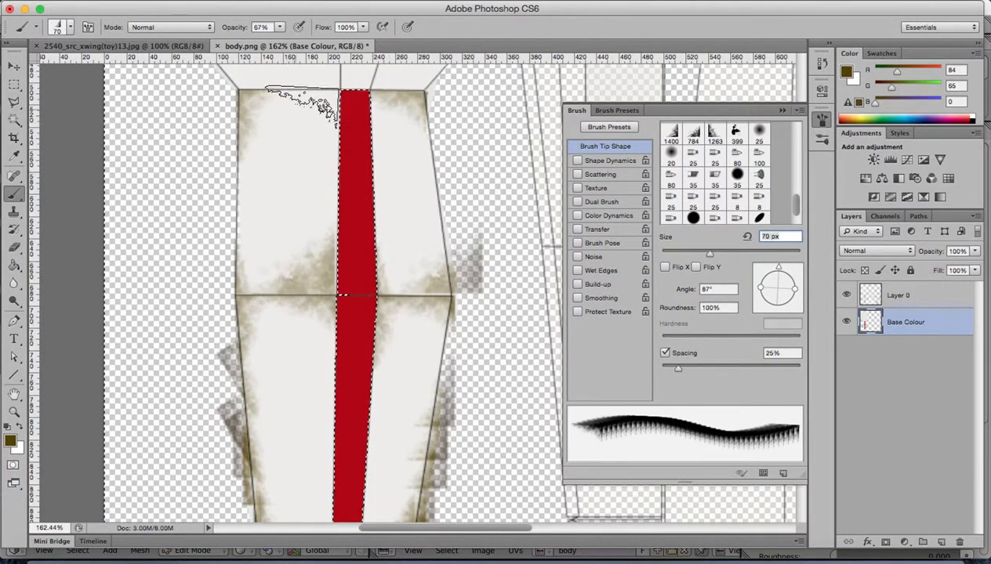
left_click(304, 111)
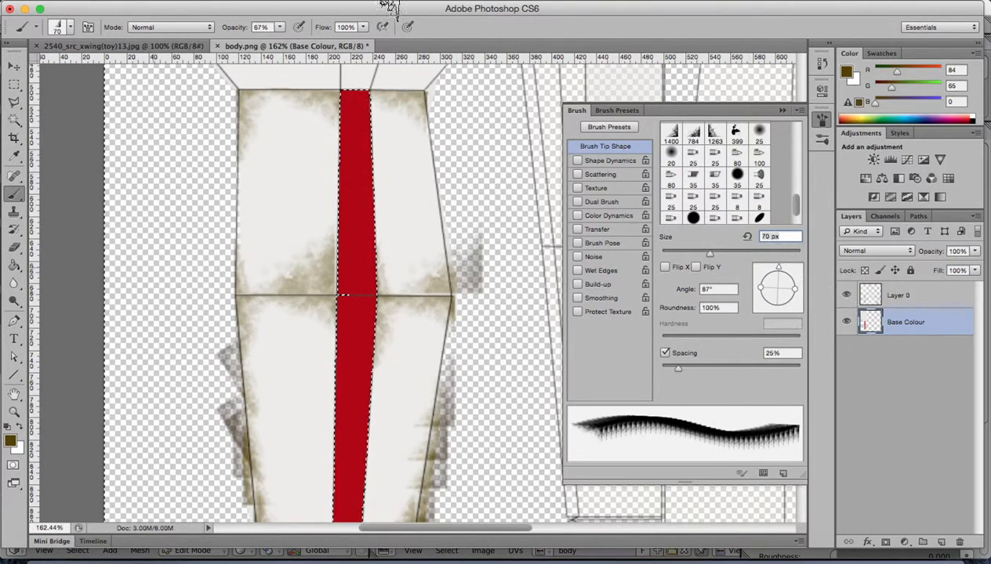
Invert the selection so that only the red stripe is selected.
left_click(291, 2)
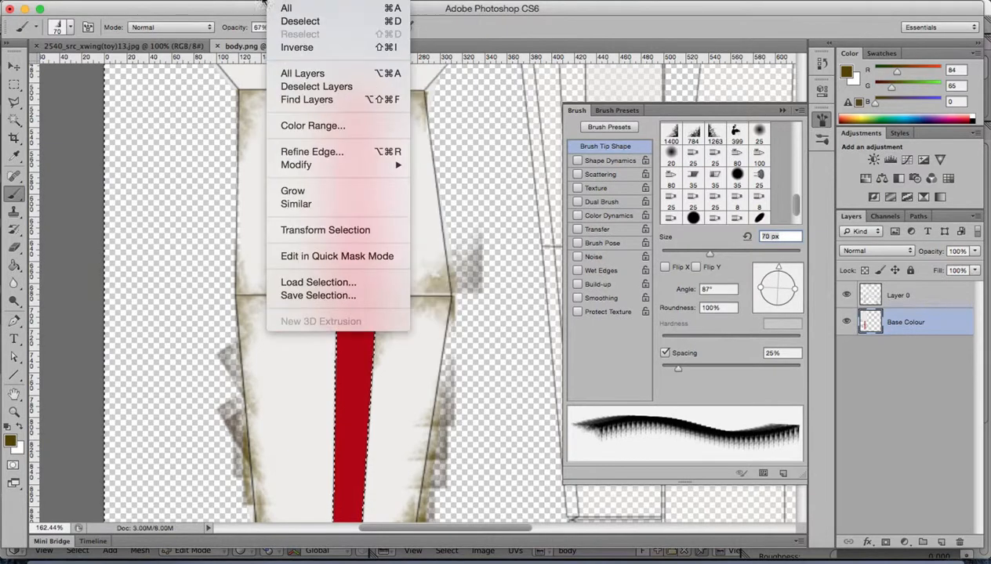
mouse_move(226, 3)
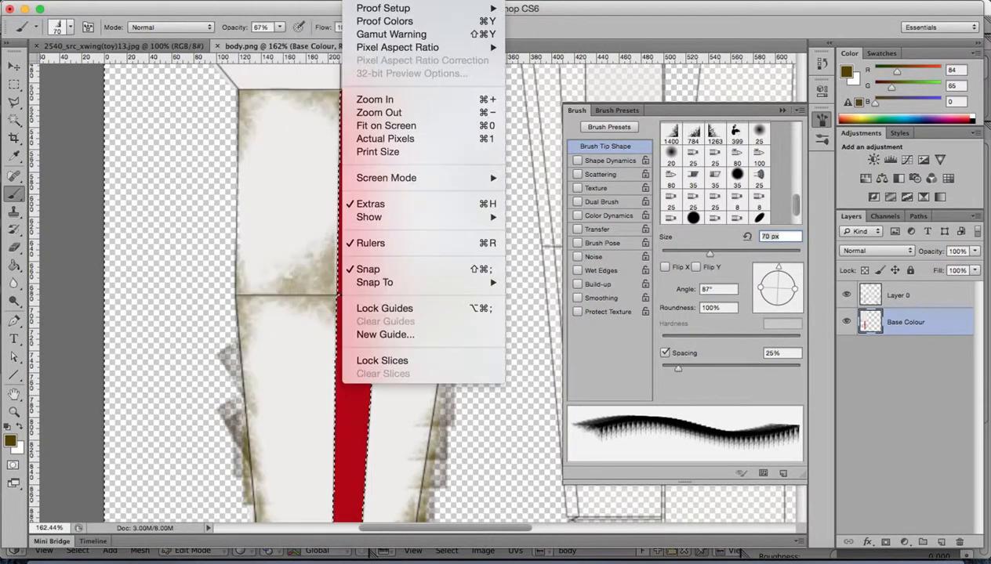
mouse_move(291, 2)
left_click(297, 47)
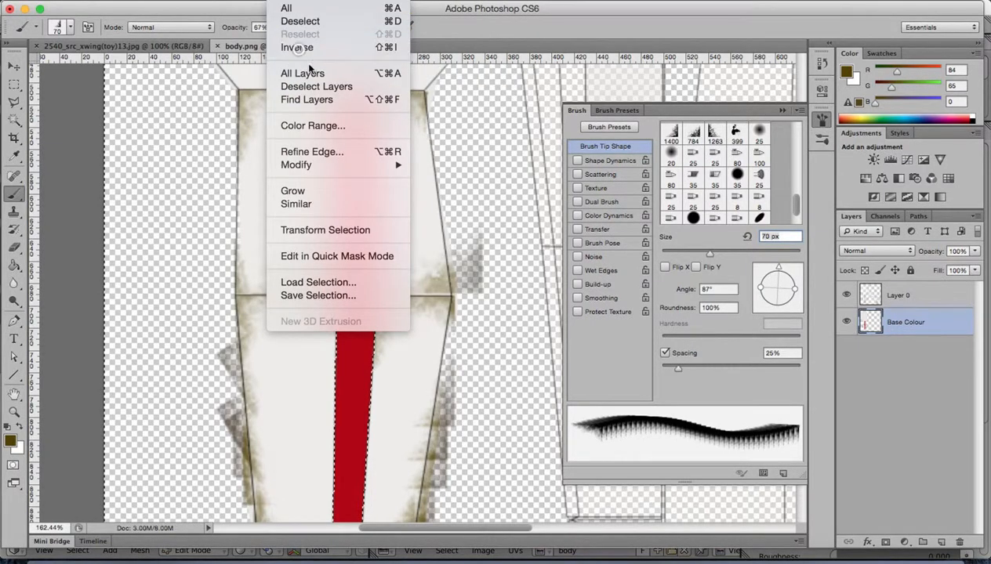
Swap the foreground and background colours and set the new foreground to light grey, RGB 216, 216, 216.
left_click(20, 427)
left_click(13, 442)
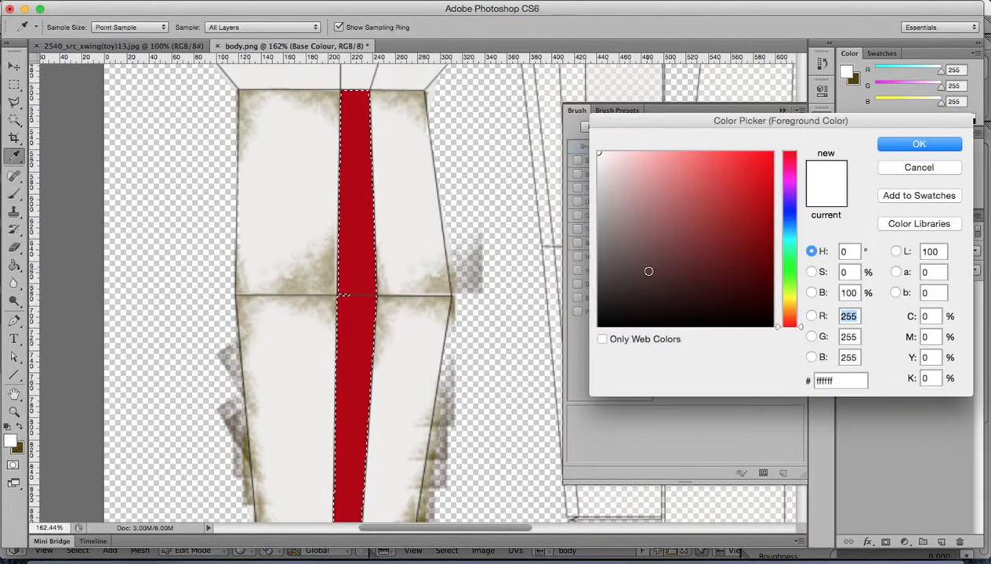
left_click_drag(600, 157, 593, 178)
left_click(913, 143)
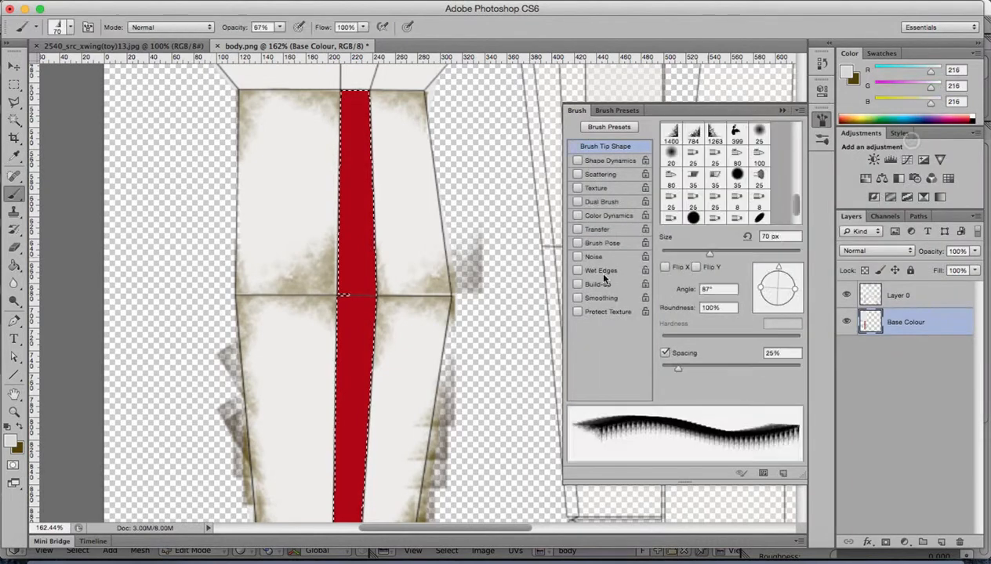
Choose the 718 px splatter brush preset and reduce its size to 35 px.
left_click(616, 110)
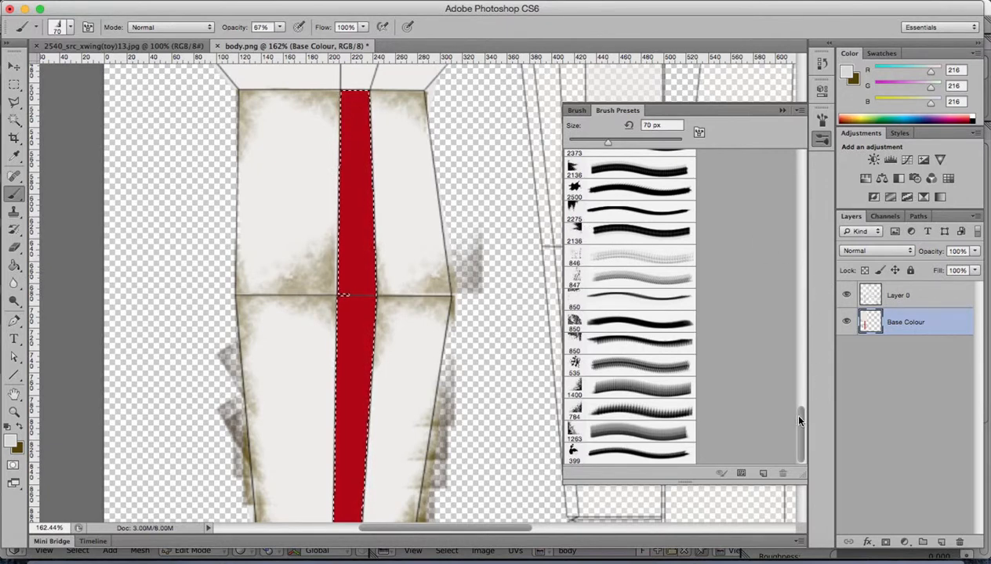
left_click_drag(799, 421, 800, 354)
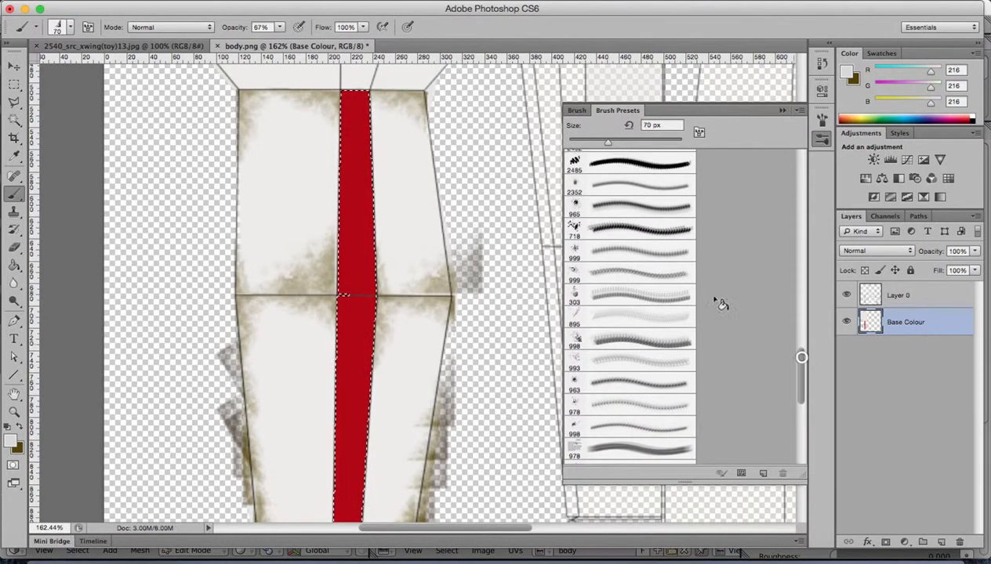
left_click(574, 228)
key("bracketleft")
key("bracketleft")
key("bracketleft")
key("bracketleft")
key("bracketleft")
key("bracketleft")
key("bracketleft")
key("bracketleft")
key("bracketleft")
key("bracketleft")
key("bracketleft")
key("bracketleft")
key("bracketleft")
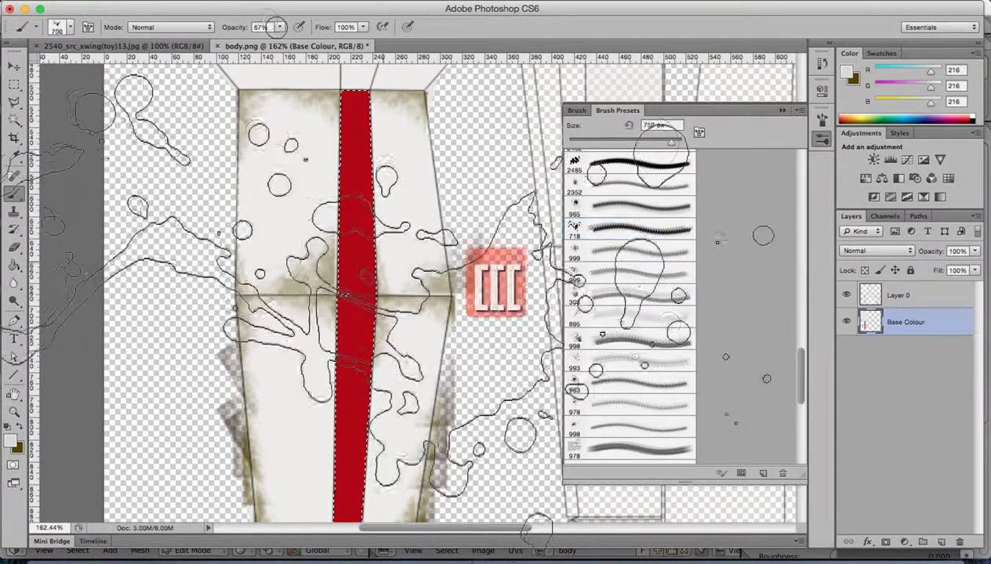
key("bracketleft")
key("bracketleft")
key("bracketleft")
key("bracketleft")
key("bracketleft")
key("bracketleft")
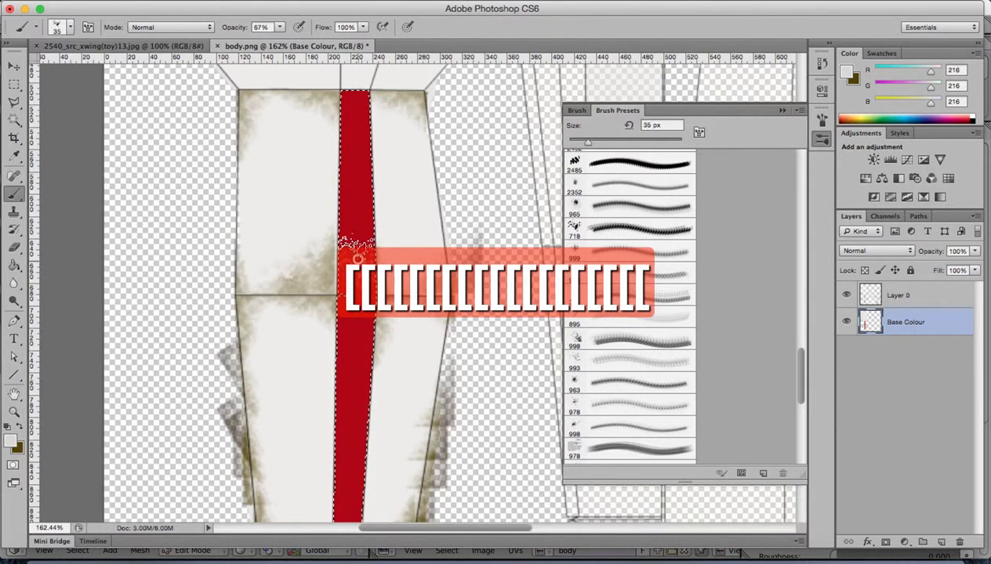
Try painting a light grey splatter stroke up the red stripe above the middle joint, and undo it.
left_click_drag(356, 246, 360, 178)
key("super+z")
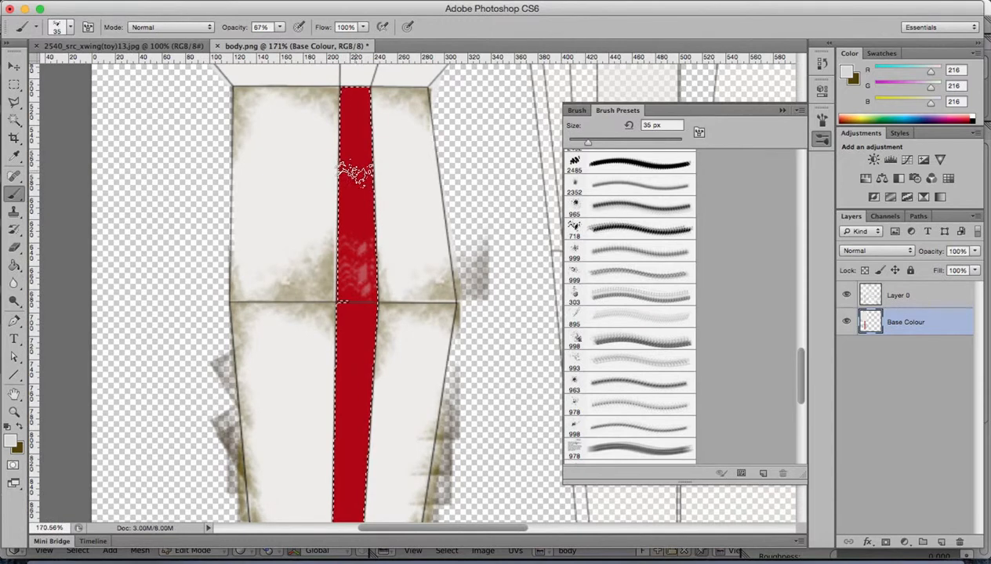
left_click(145, 1)
left_click(146, 35)
left_click(146, 2)
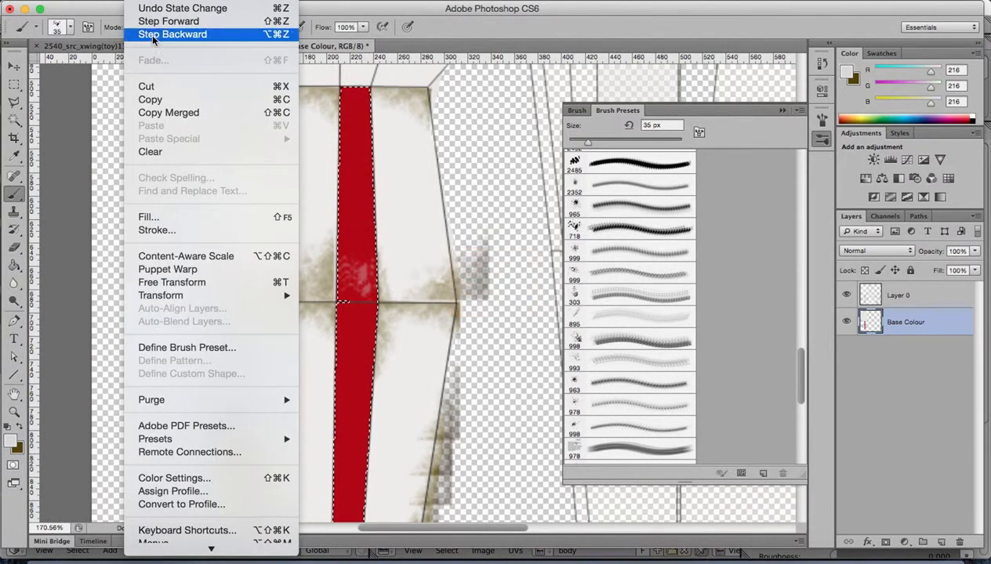
left_click(151, 35)
left_click(149, 3)
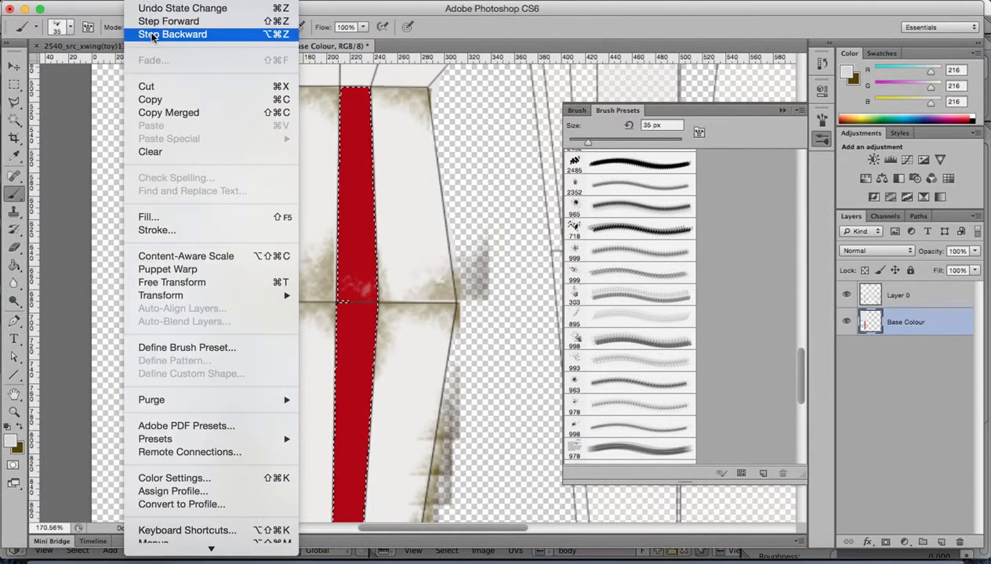
left_click(151, 34)
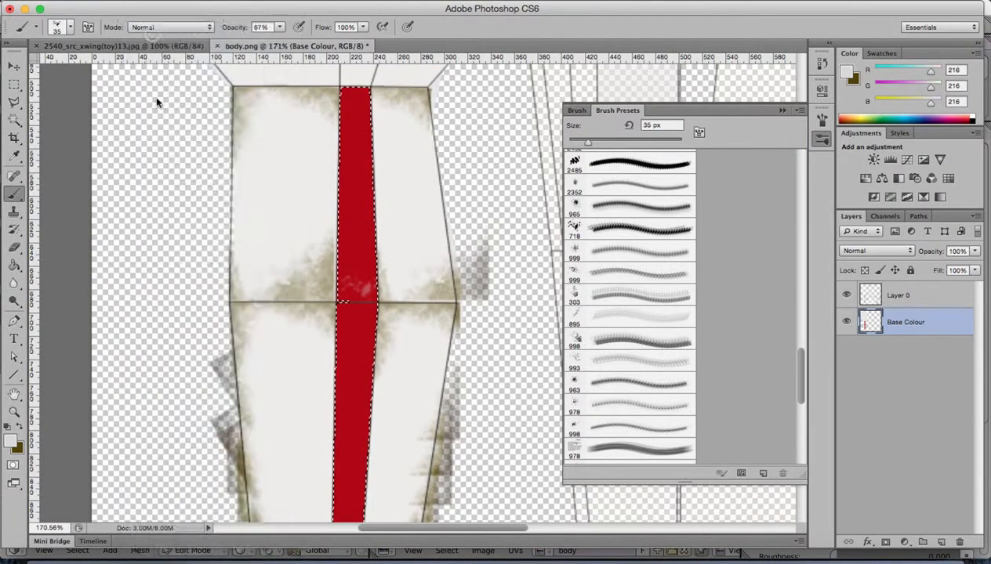
Stamp light grey splatter at intervals down the red stripe, rotating the brush tip to 174°, 137° and -27°.
left_click(357, 102)
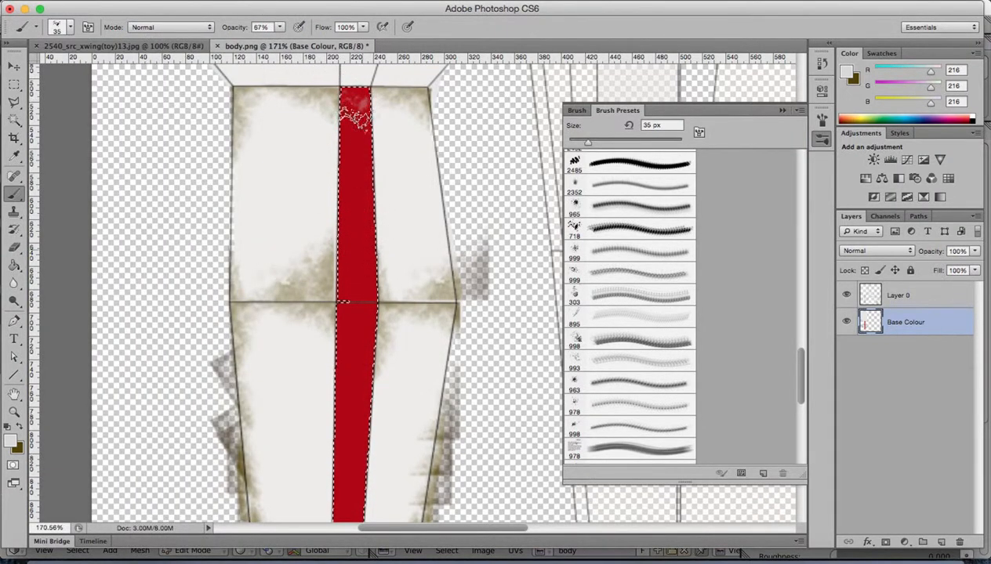
left_click(587, 110)
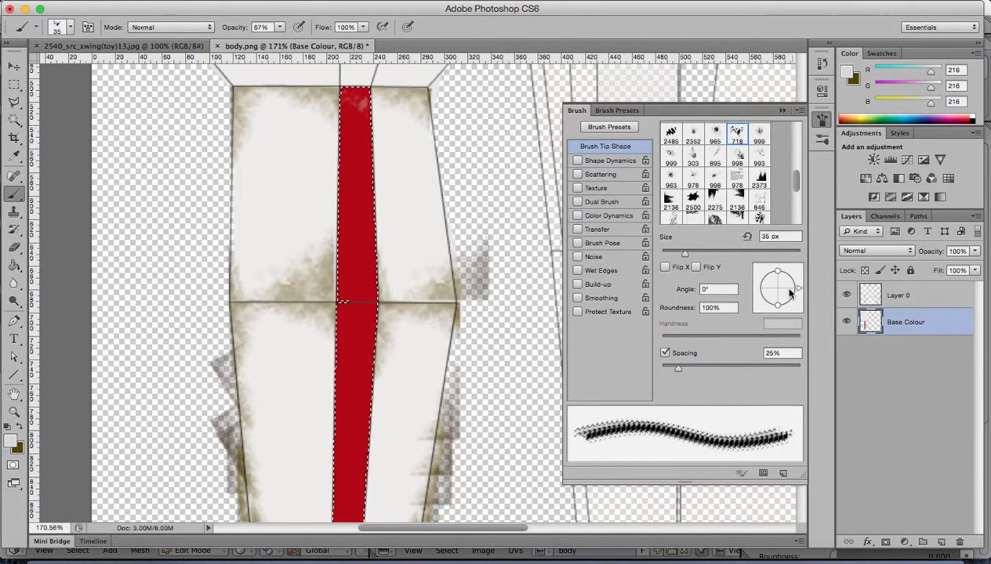
mouse_move(790, 289)
left_mouse_down()
mouse_move(770, 276)
mouse_move(755, 276)
mouse_move(757, 287)
left_mouse_up()
left_click(358, 193)
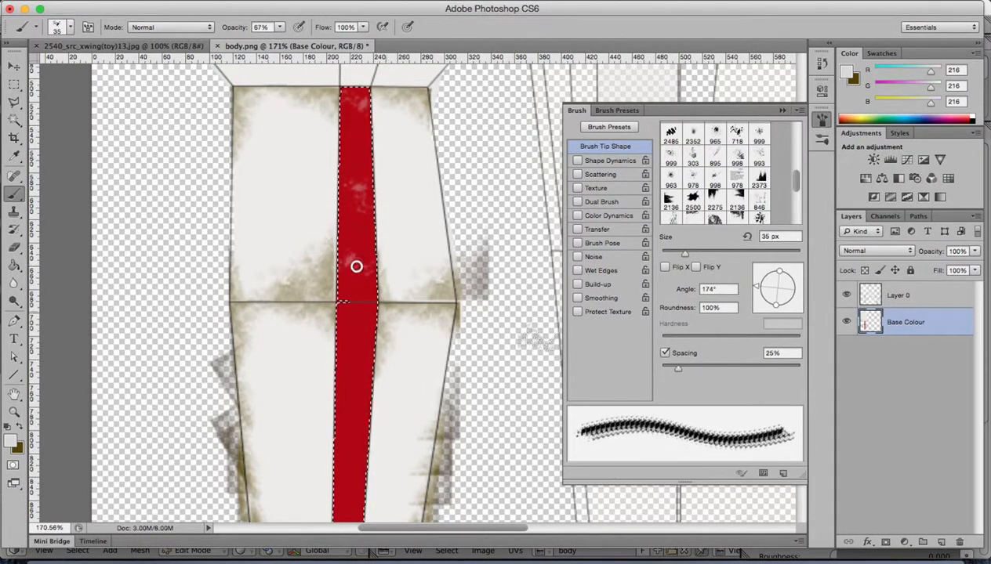
left_click_drag(758, 287, 755, 272)
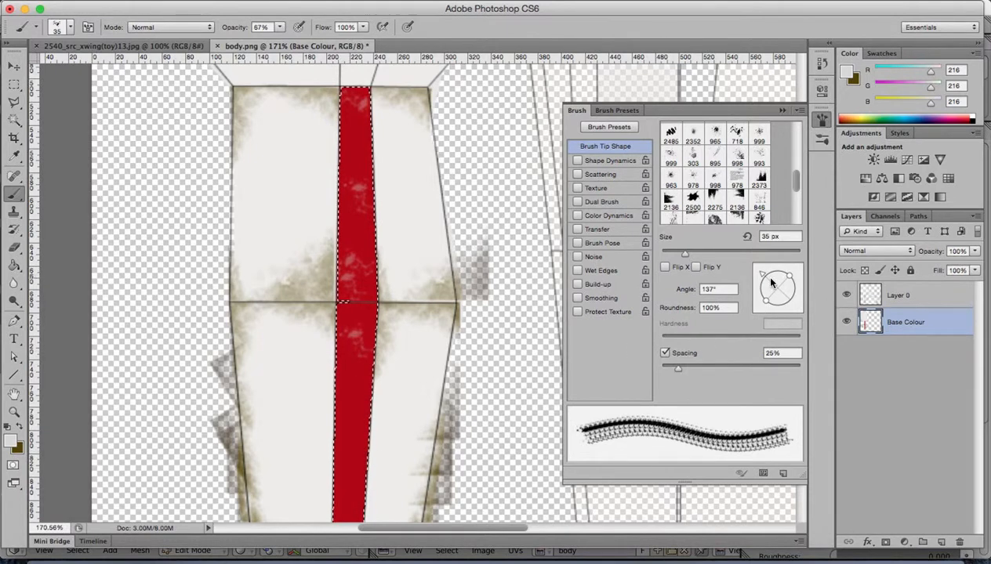
left_click_drag(770, 283, 773, 292)
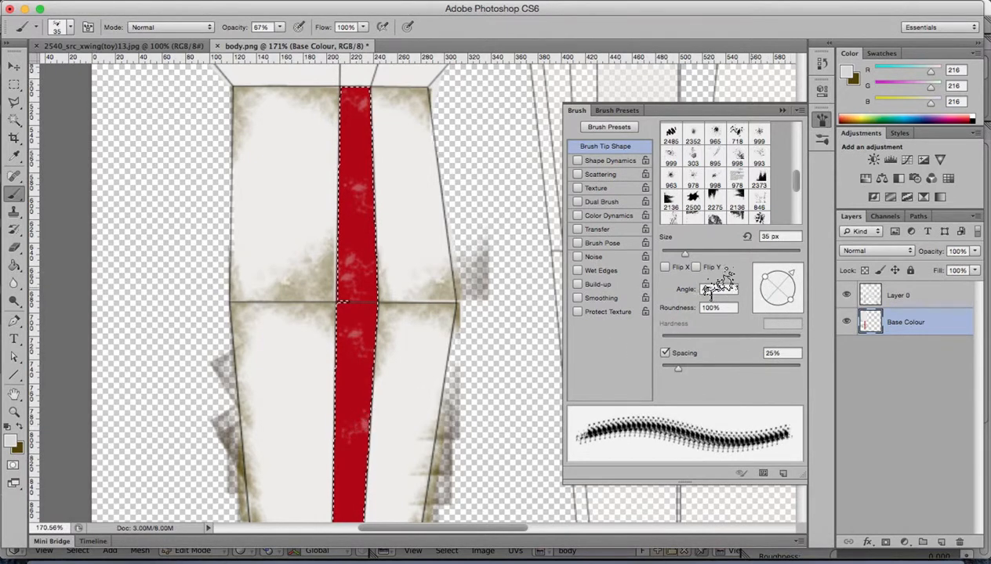
left_click_drag(788, 280, 792, 295)
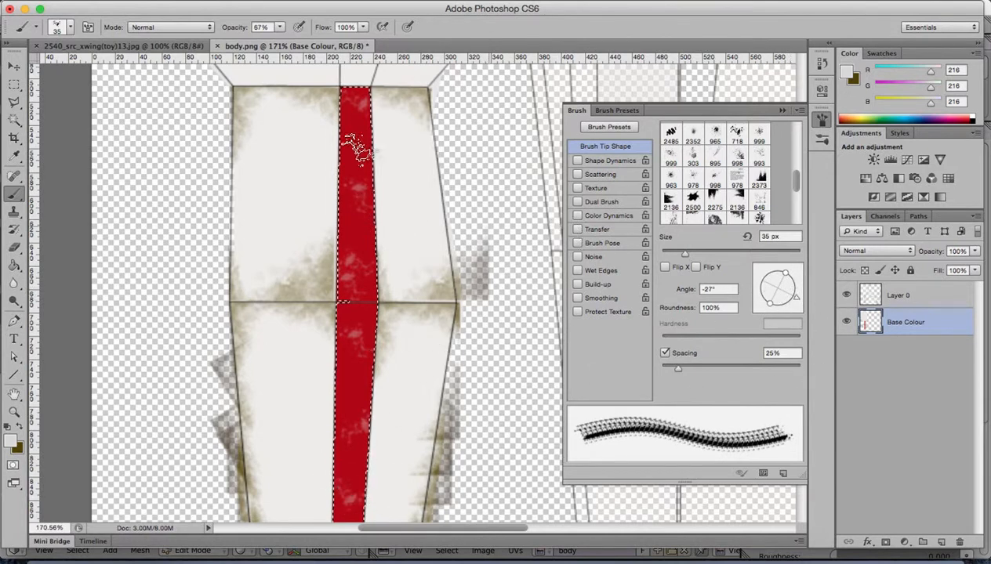
Set the brush opacity to 76% and switch the foreground back to brown, RGB 84, 65, 0.
left_click(281, 28)
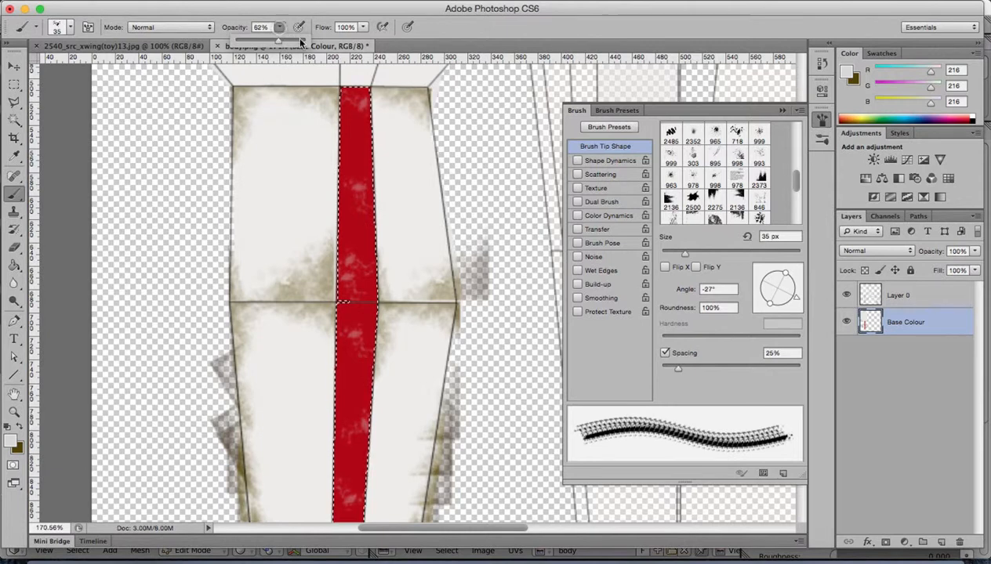
left_click_drag(290, 39, 289, 44)
left_click(20, 427)
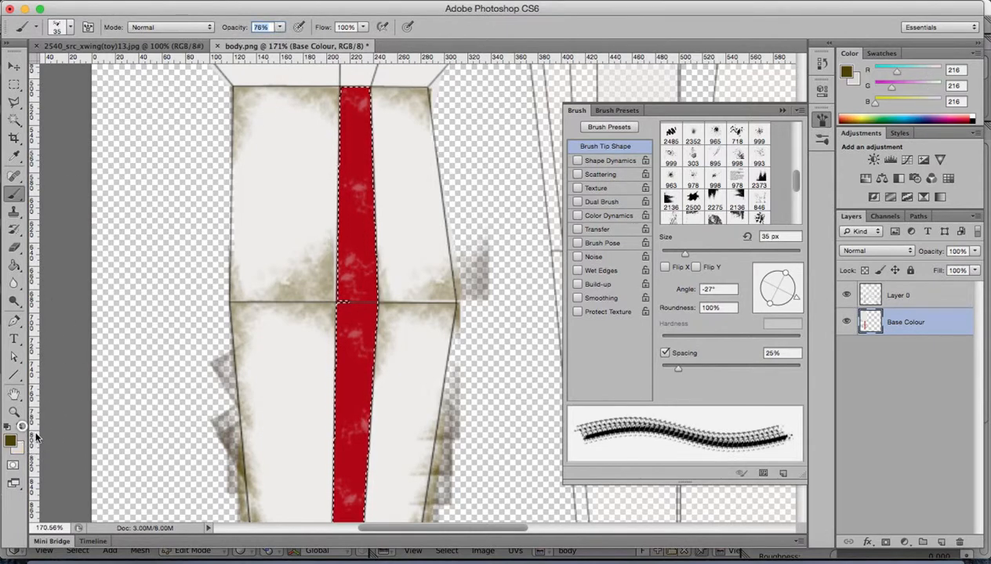
left_click(10, 441)
left_click(947, 142)
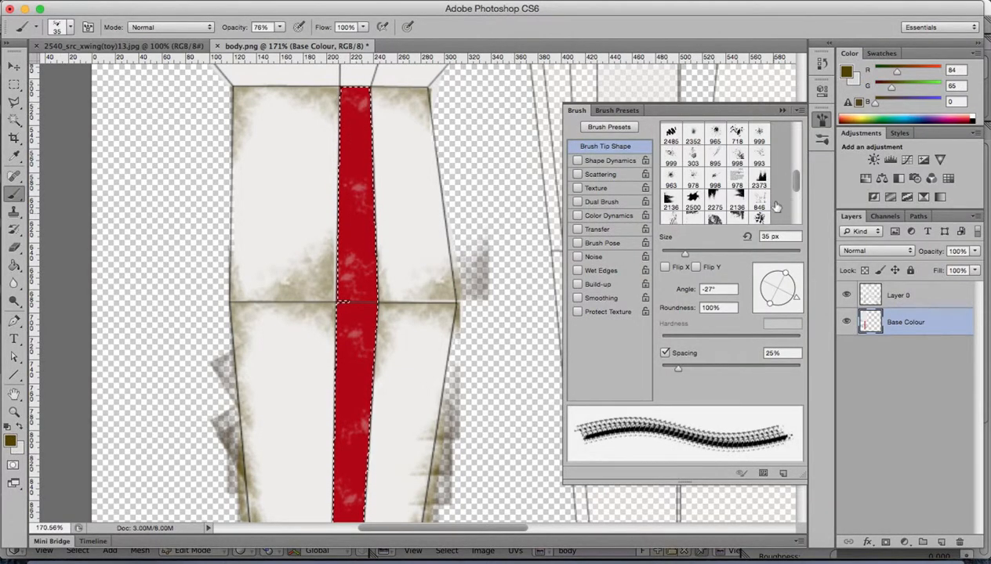
Choose the 993 px speckle brush preset, reduce its size to 30 px and set the opacity to 98%.
left_click(622, 111)
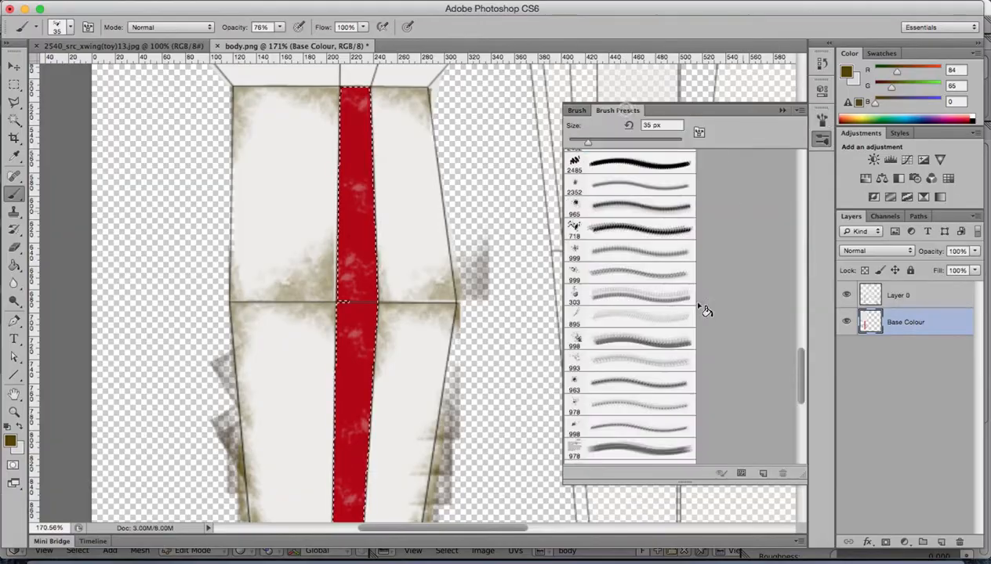
left_click(603, 356)
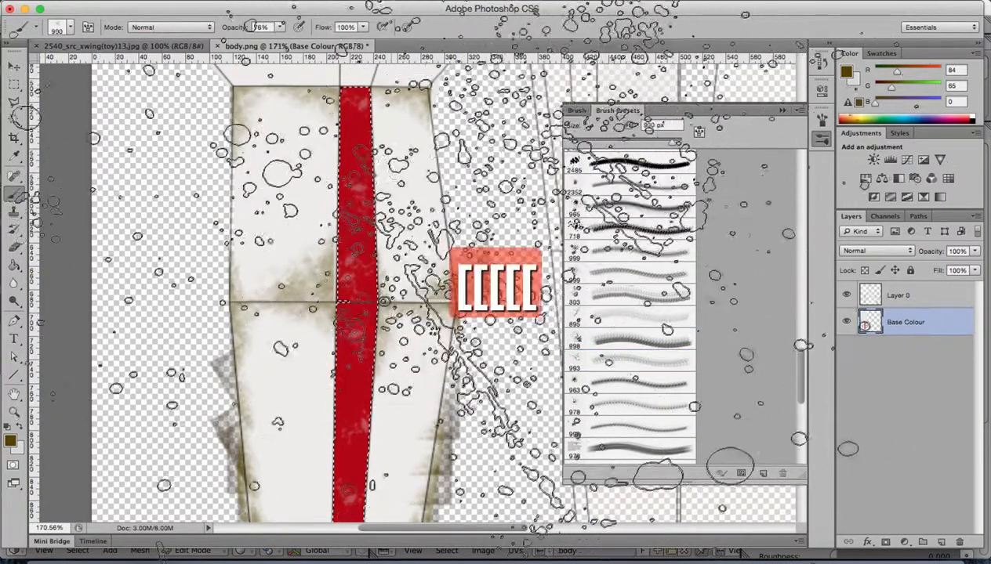
key("bracketleft")
key("bracketleft")
key("bracketleft")
key("bracketleft")
key("bracketleft")
key("bracketleft")
key("bracketleft")
key("bracketleft")
key("bracketleft")
key("bracketleft")
key("bracketleft")
key("bracketleft")
key("bracketleft")
key("bracketleft")
key("bracketleft")
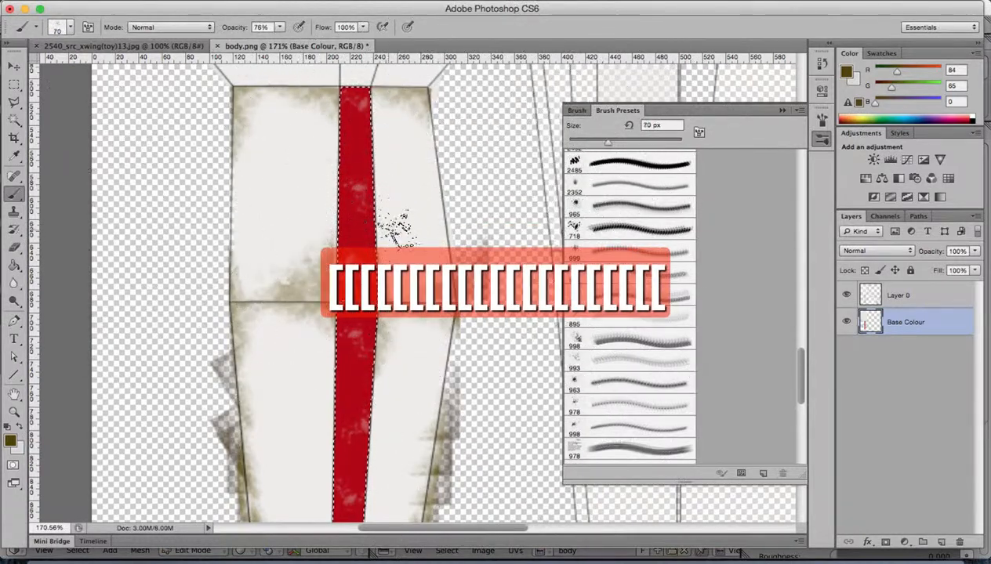
key("bracketleft")
key("bracketleft")
key("bracketleft")
key("bracketleft")
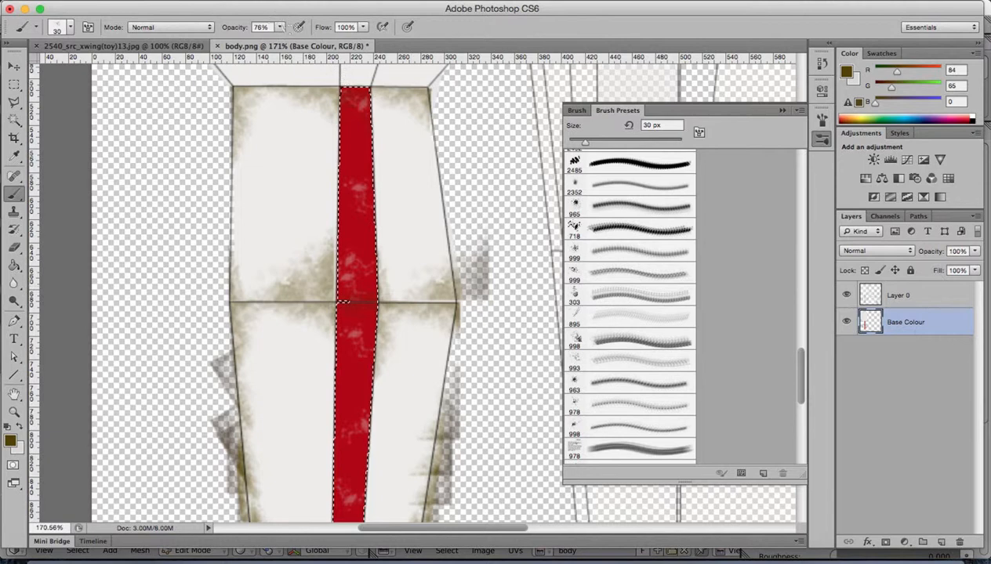
key("9")
key("8")
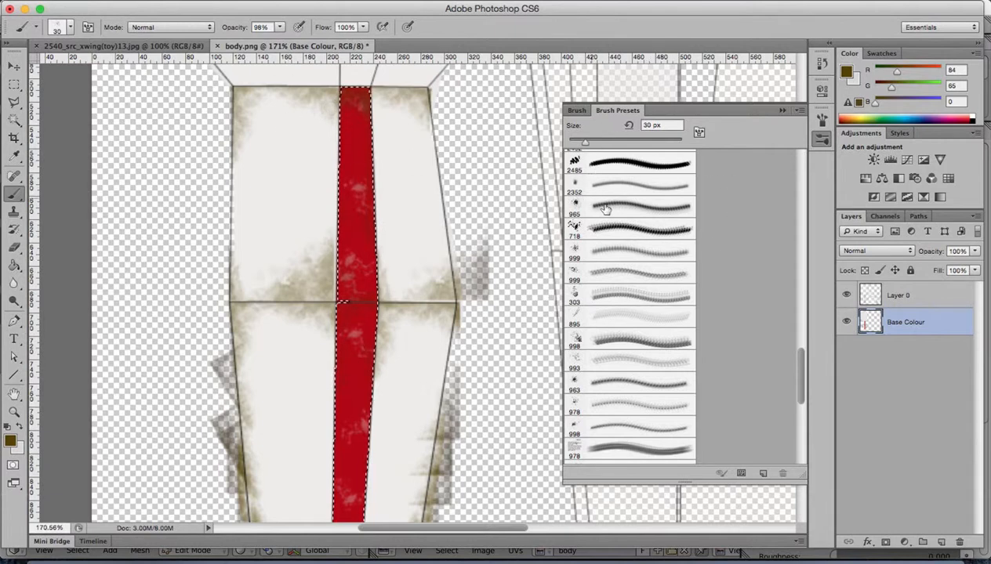
Try stamping brown over the red stripe with the 2352 px brush preset reduced to 1700 px, and undo the stamp.
left_click(582, 186)
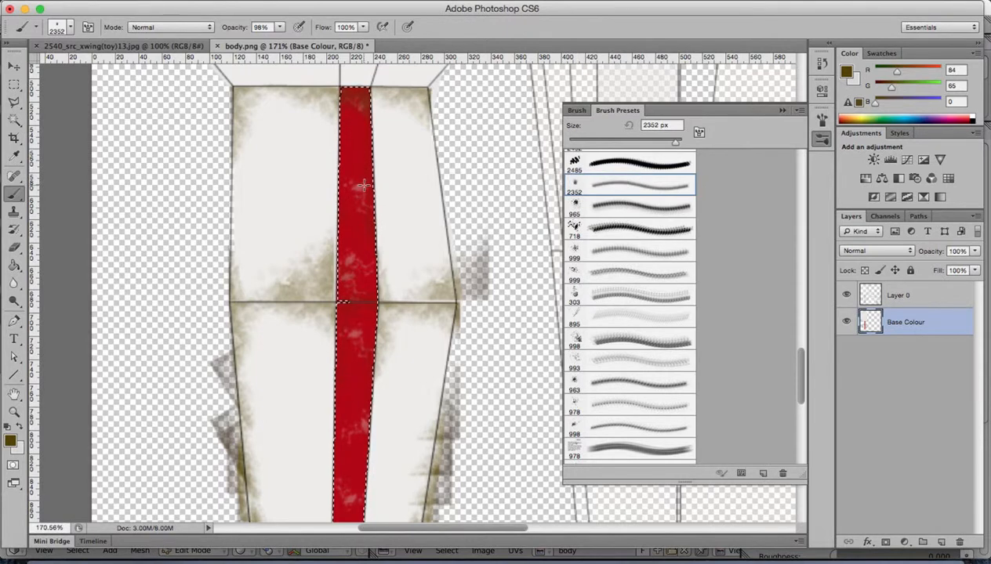
key("bracketleft")
key("bracketleft")
key("bracketleft")
key("bracketleft")
key("bracketleft")
key("bracketleft")
key("bracketleft")
key("bracketleft")
key("bracketleft")
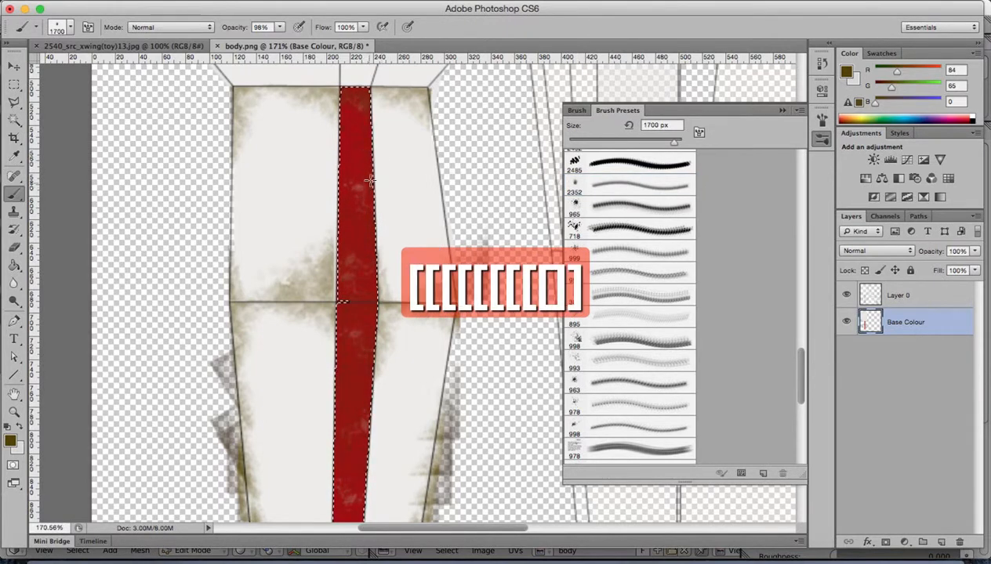
key("super+z")
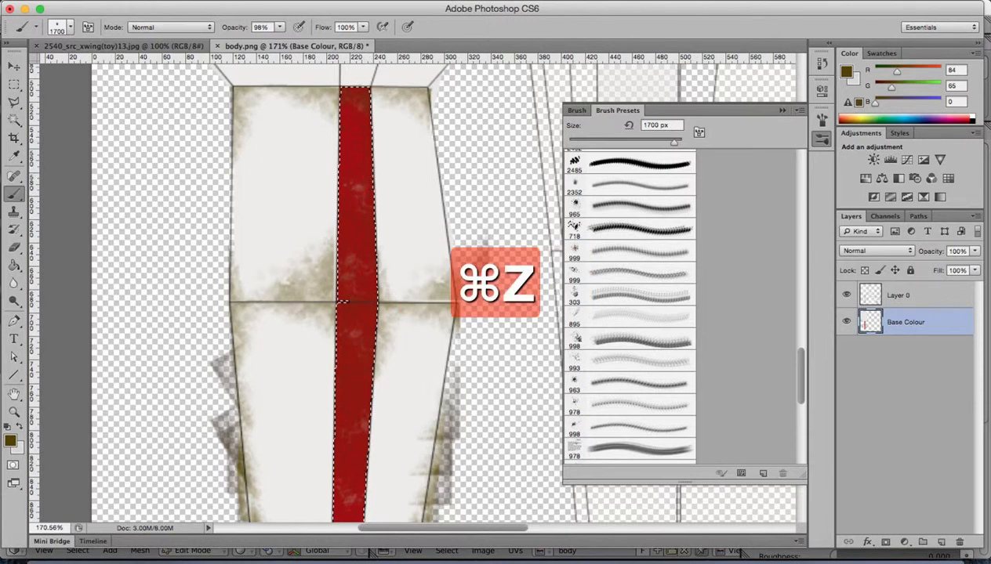
left_click(160, 9)
left_click(148, 10)
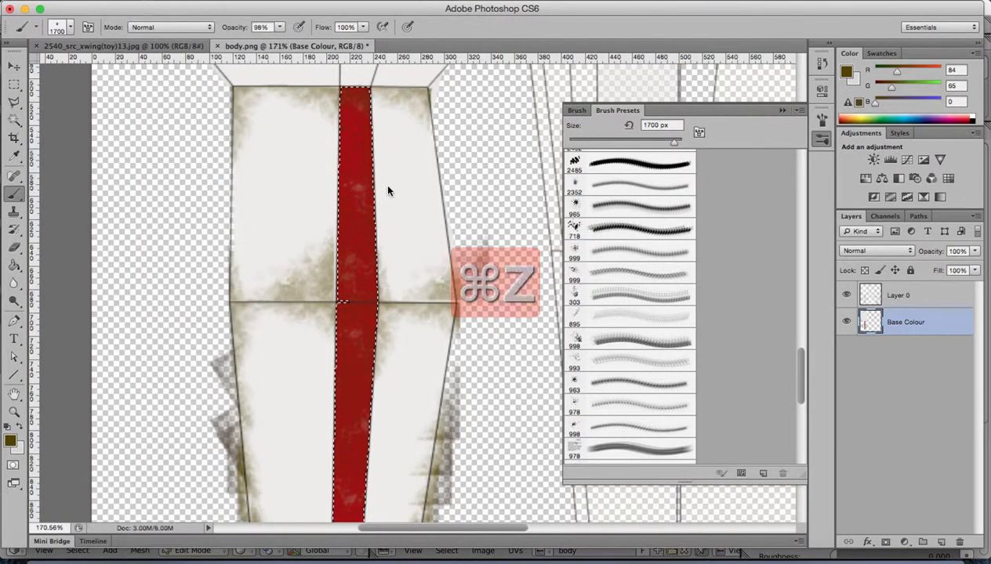
Reduce the brush size to 45 px and collapse the brush presets.
key("bracketleft")
key("bracketleft")
key("bracketleft")
key("bracketleft")
key("bracketleft")
key("bracketleft")
key("bracketleft")
key("bracketleft")
key("bracketleft")
key("bracketleft")
key("bracketleft")
key("bracketleft")
key("bracketleft")
key("bracketleft")
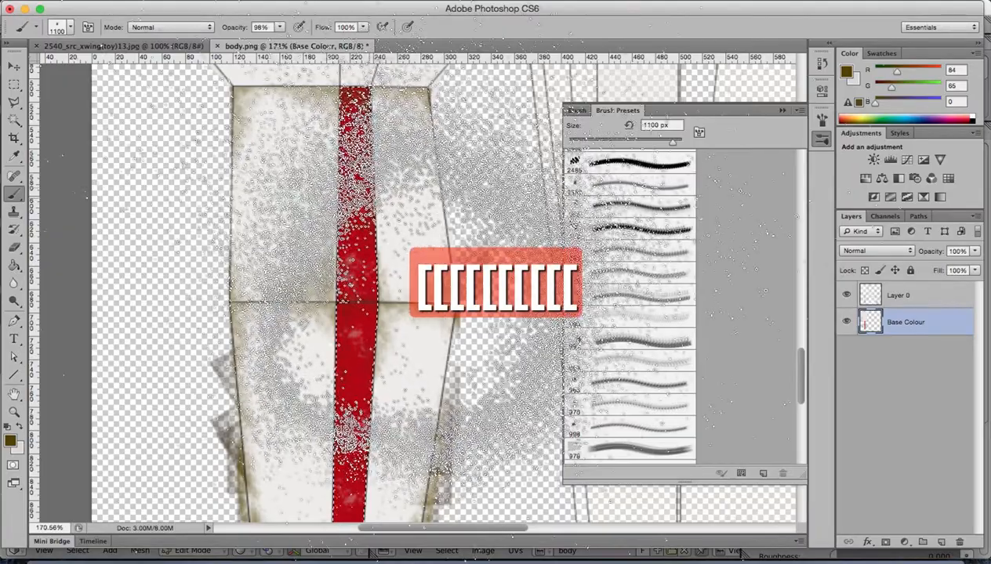
key("bracketleft")
key("bracketleft")
key("bracketleft")
key("bracketleft")
key("bracketleft")
key("bracketleft")
key("bracketleft")
key("bracketleft")
key("bracketleft")
key("bracketleft")
key("bracketleft")
key("bracketleft")
key("bracketleft")
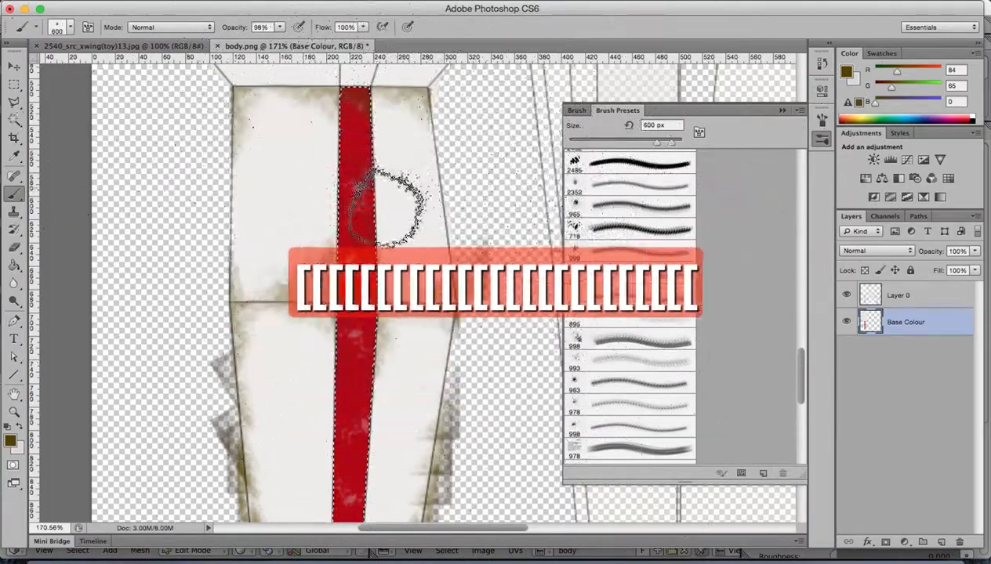
key("bracketleft")
key("bracketleft")
key("bracketleft")
key("bracketleft")
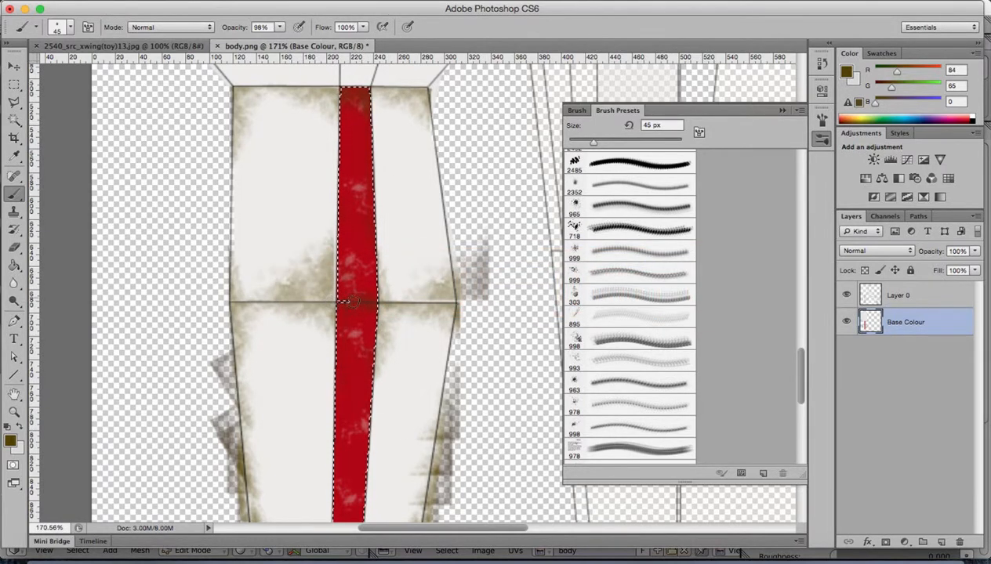
left_click(780, 110)
left_click_drag(798, 286, 804, 328)
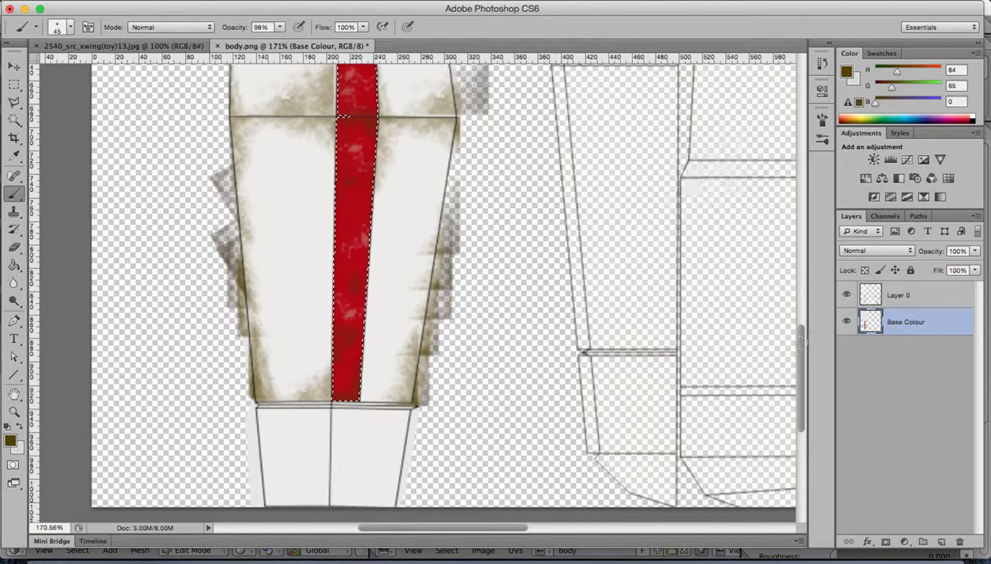
Examine the weathering on the white panels and the red stripe, both across the whole texture and close up.
left_click_drag(799, 343, 794, 299)
scroll(475, 232, "up", 5)
scroll(474, 234, "down", 8)
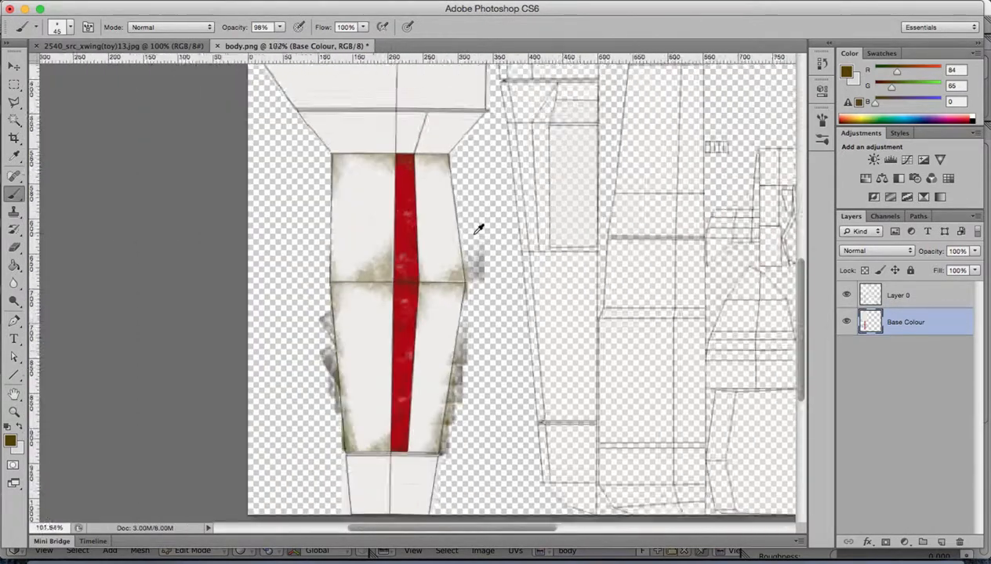
scroll(478, 228, "down", 4)
scroll(479, 228, "up", 3)
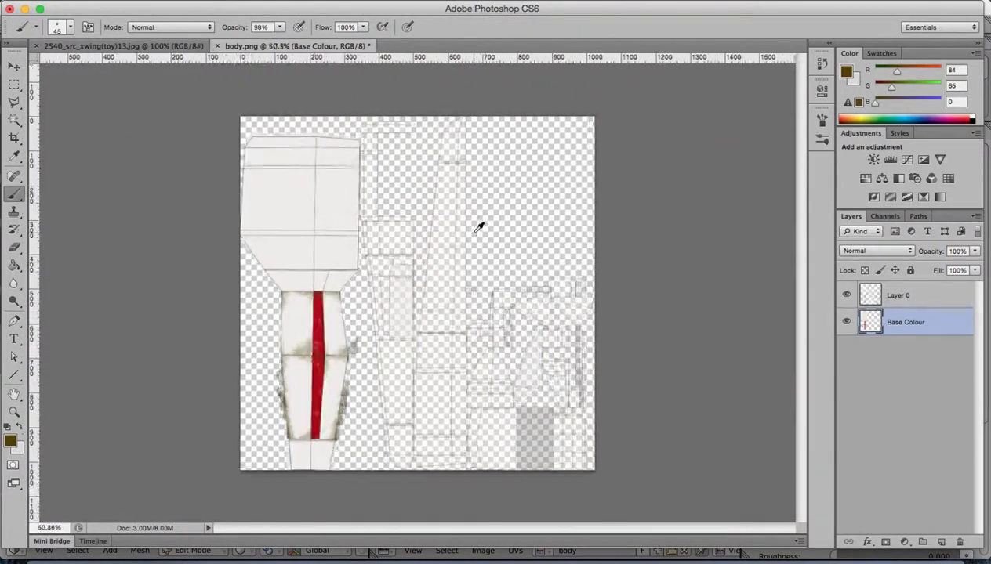
scroll(477, 228, "up", 4)
scroll(185, 359, "up", 3)
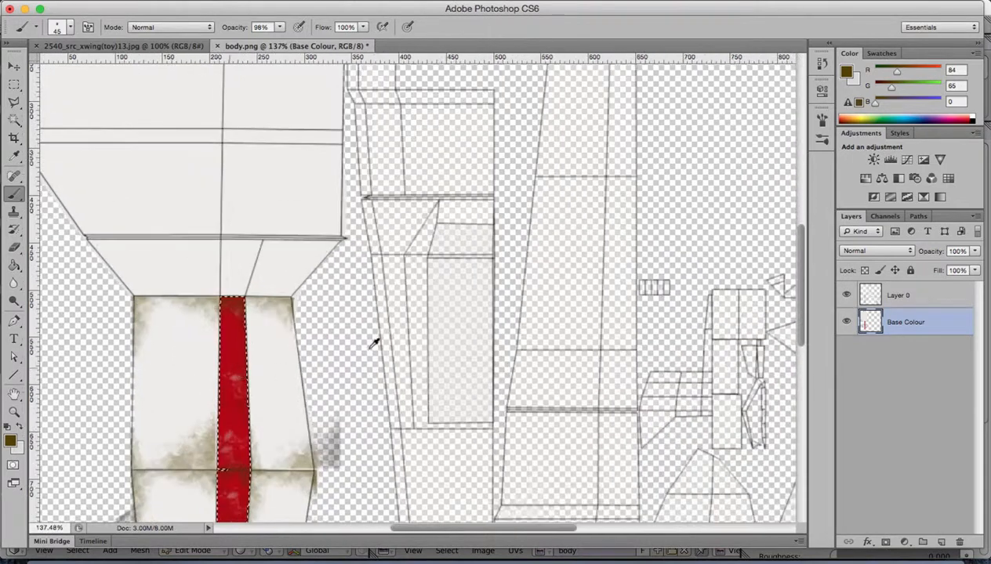
scroll(373, 342, "up", 1)
left_click_drag(796, 231, 804, 285)
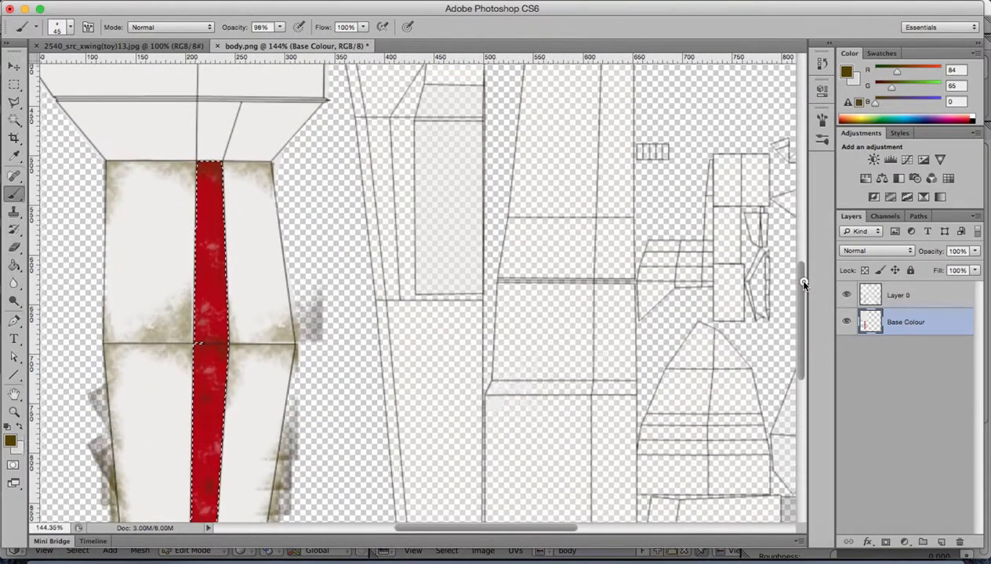
left_click_drag(458, 527, 427, 527)
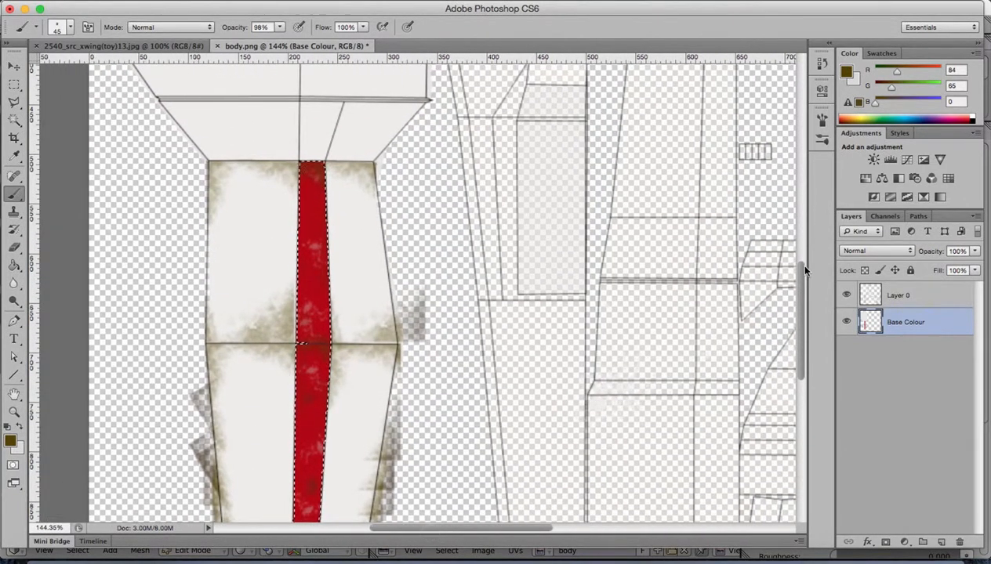
mouse_move(805, 270)
left_mouse_down()
mouse_move(801, 299)
mouse_move(803, 288)
left_mouse_up()
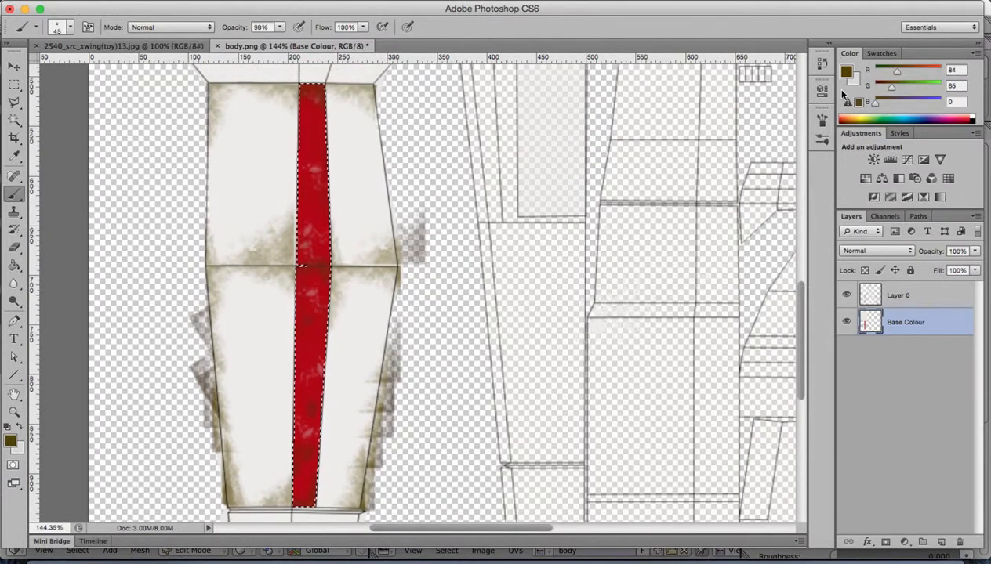
Look through the brush presets, trying the 718 px splatter brush and choosing the first 999 px splatter brush.
left_click(821, 120)
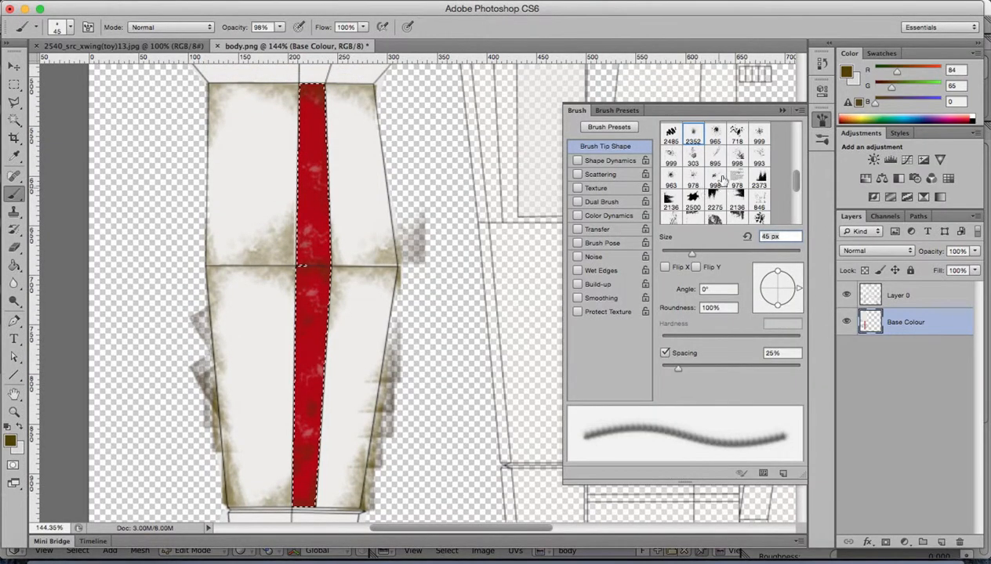
scroll(789, 168, "up", 5)
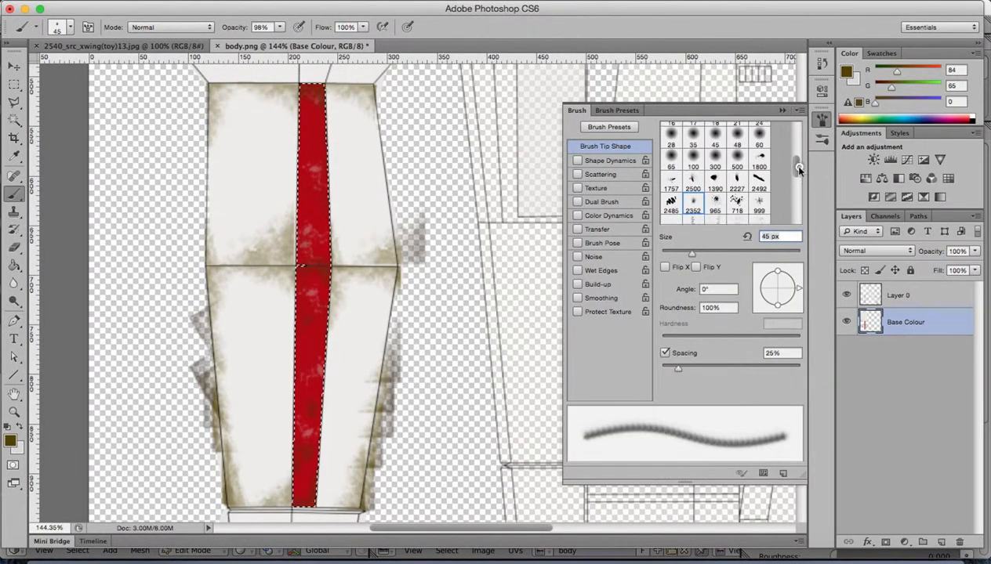
left_click(635, 126)
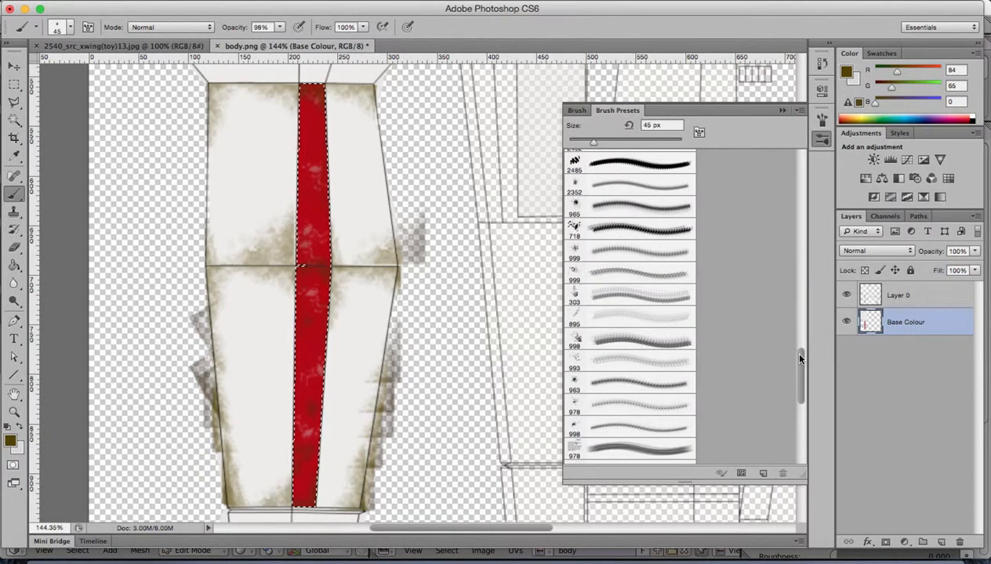
mouse_move(800, 349)
left_mouse_down()
mouse_move(801, 310)
mouse_move(799, 323)
left_mouse_up()
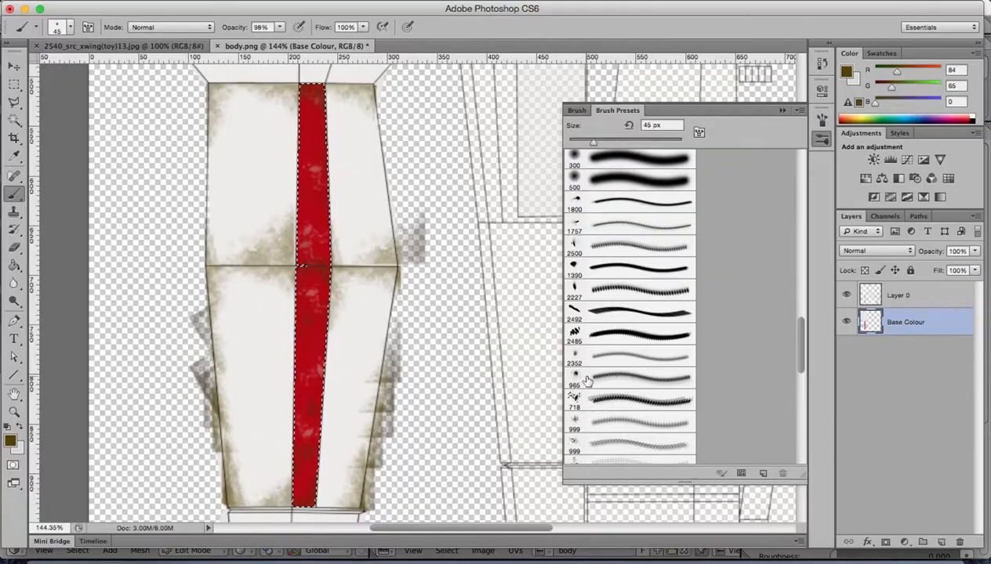
left_click(578, 400)
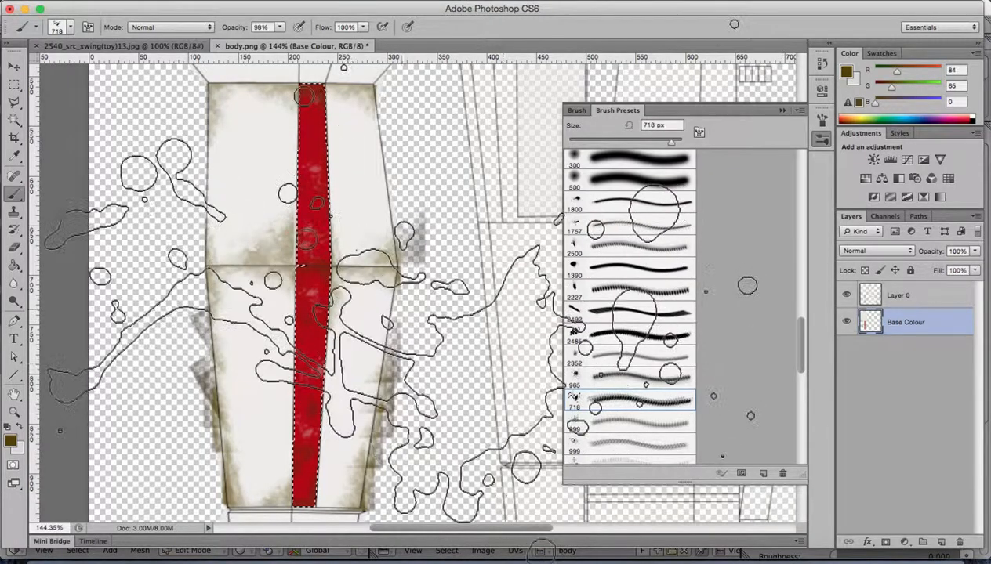
left_click(578, 426)
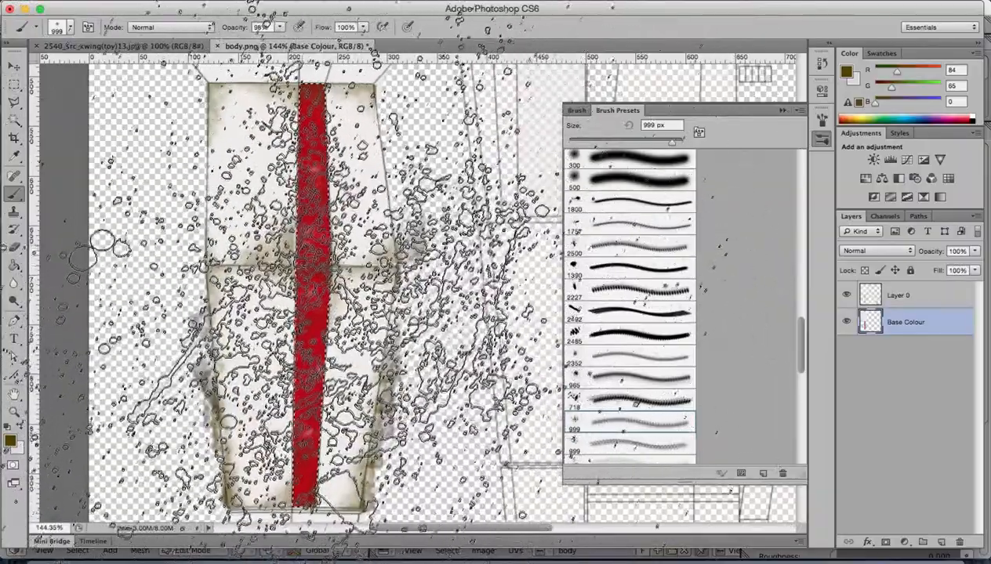
Try stamping brown splatter over the red stripe with the brush enlarged to 1400 px, and undo the stamp.
key("bracketright")
key("bracketright")
key("bracketright")
key("bracketright")
key("bracketright")
key("bracketright")
key("bracketright")
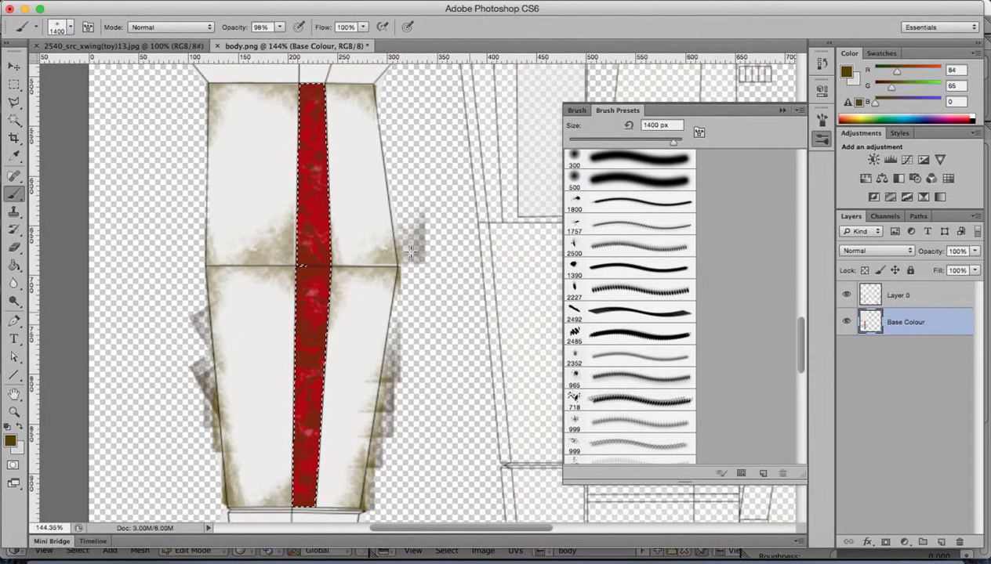
key("super+z")
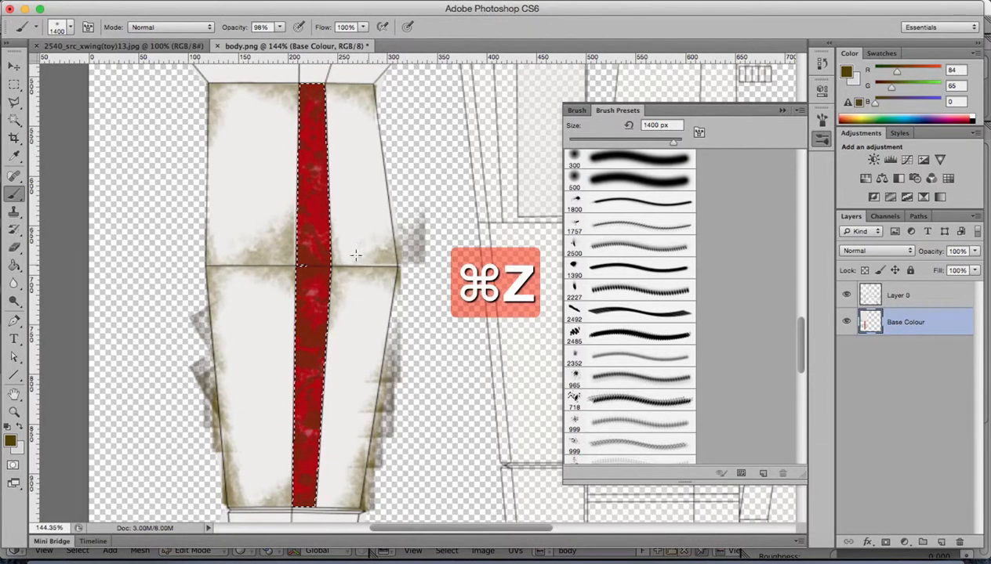
left_click(153, 3)
left_click(153, 11)
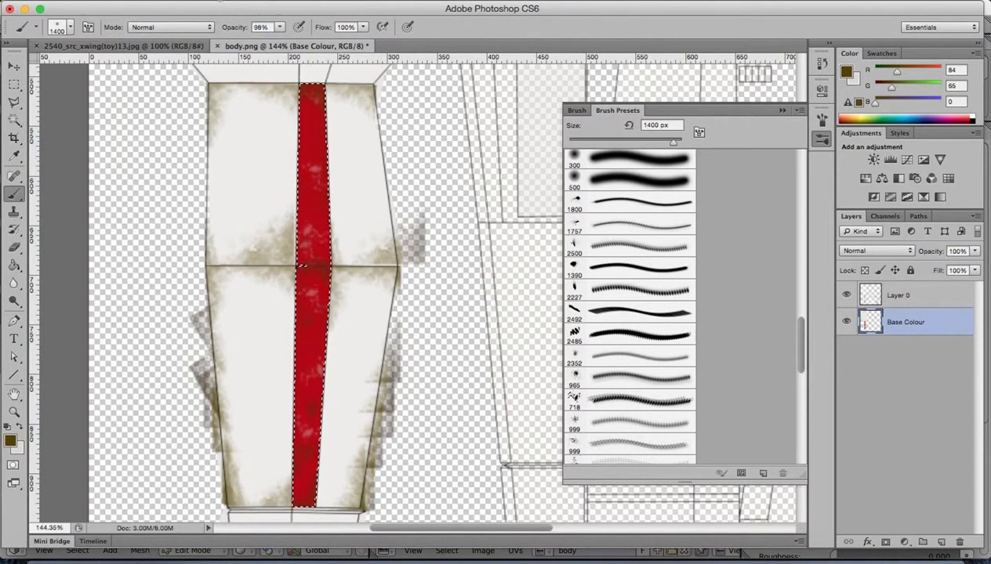
Invert the stripe selection to cover everything outside the red stripe, and lower the brush opacity to 41%.
left_click(280, 2)
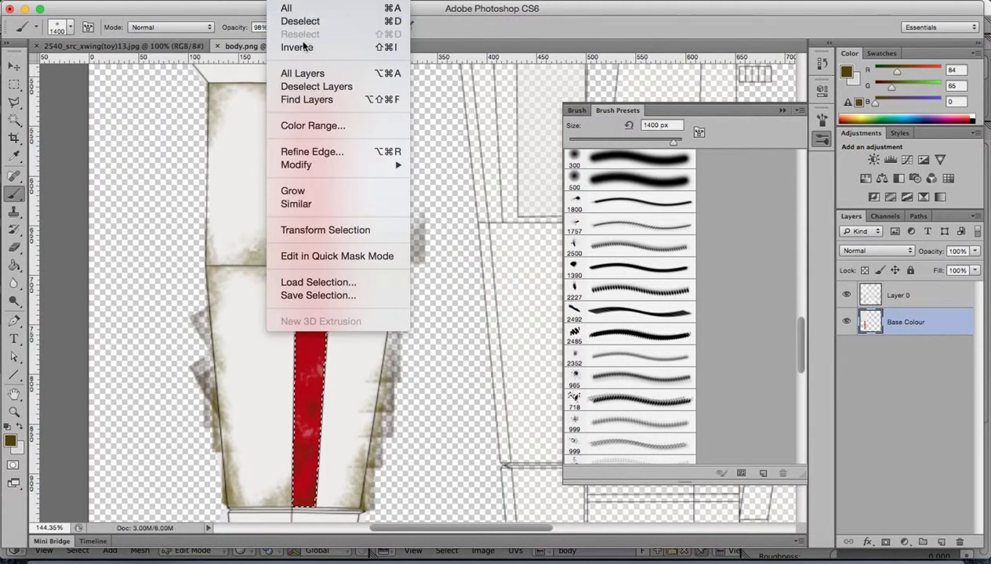
left_click(304, 49)
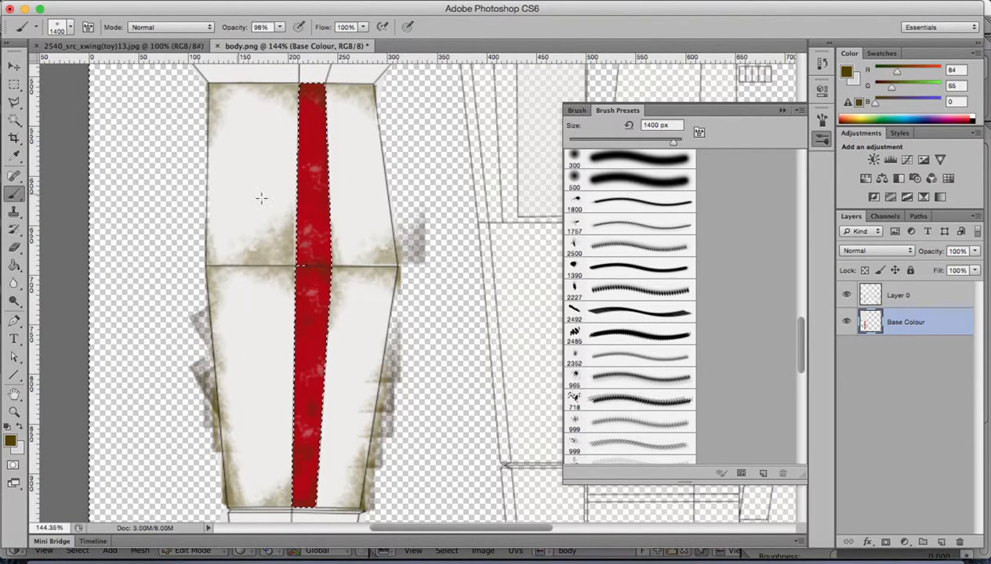
left_click(279, 26)
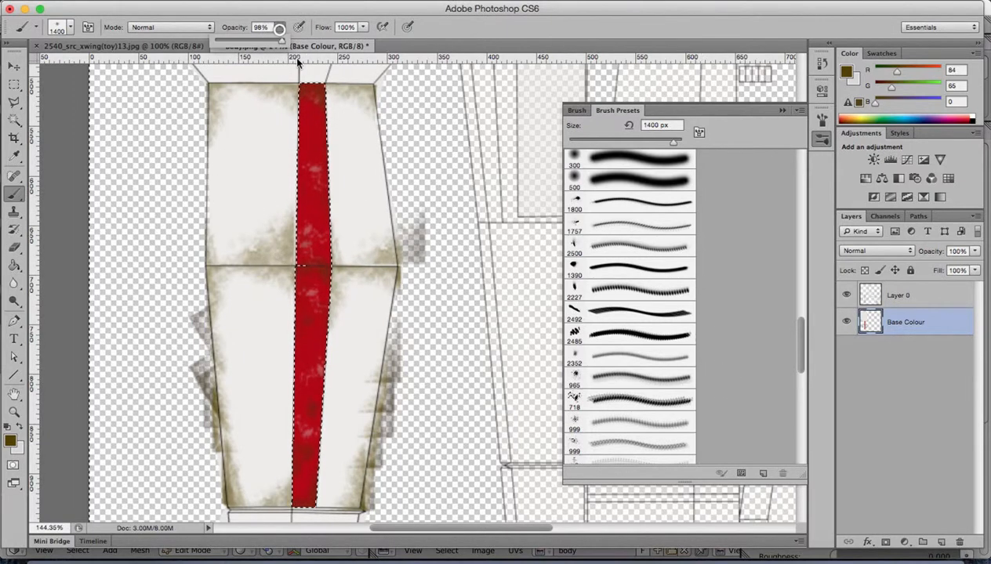
left_click_drag(279, 42, 239, 44)
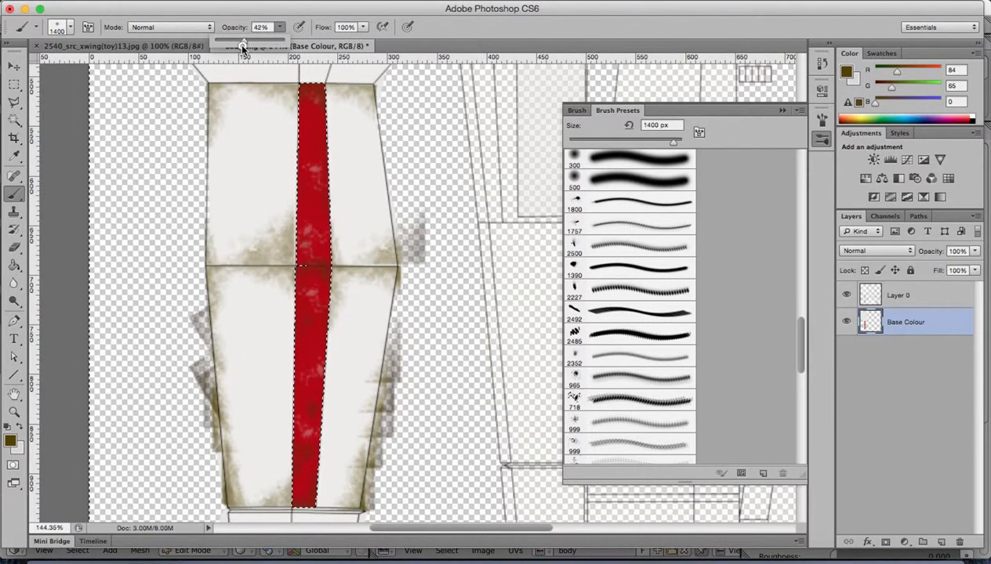
Try stamping the 1400 px brown splatter over the white panels at 41% opacity, and undo the stamp.
left_click(240, 165)
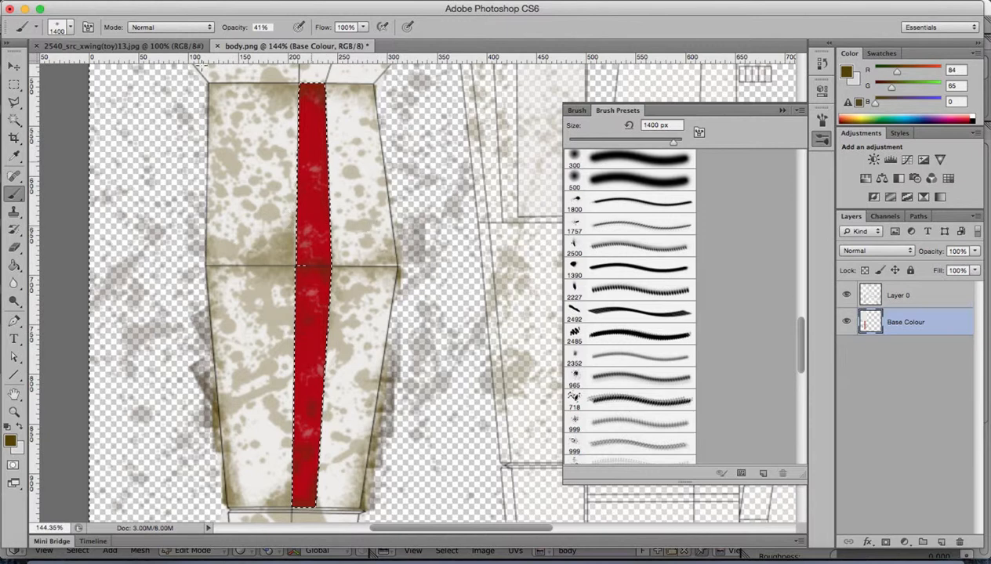
left_click(149, 1)
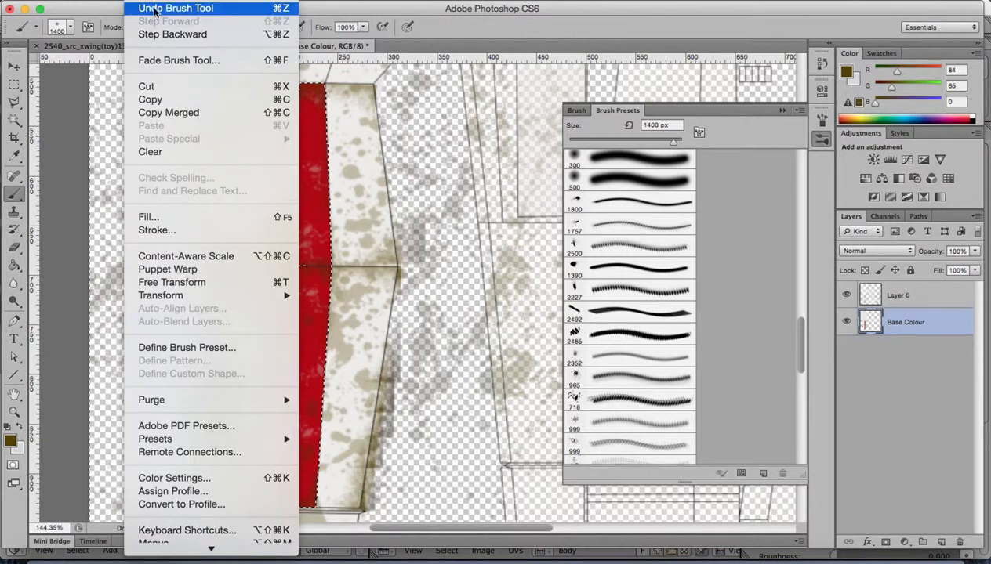
left_click(153, 34)
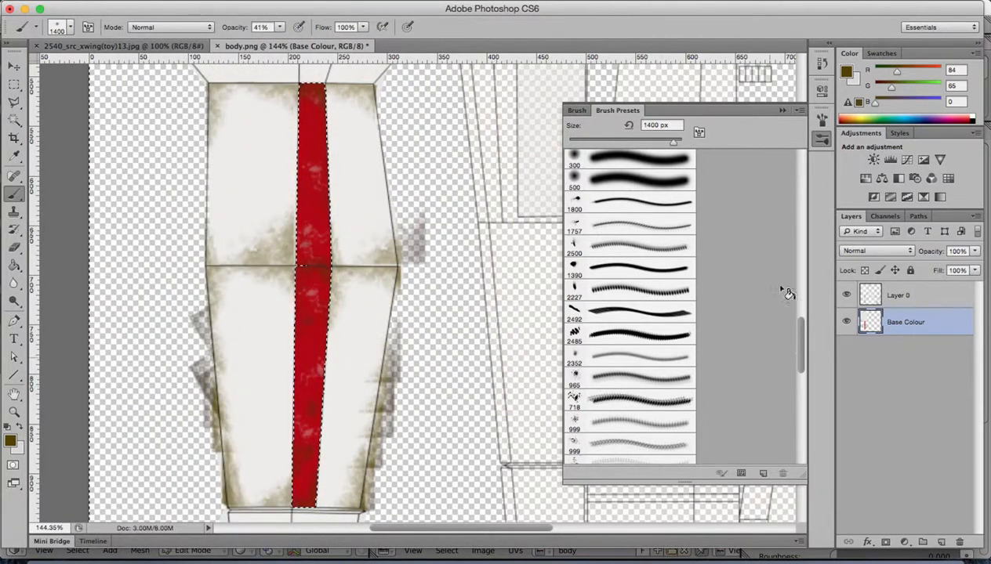
Choose the 535 px grunge brush preset and enlarge it to 2200 px.
left_click_drag(801, 327, 805, 420)
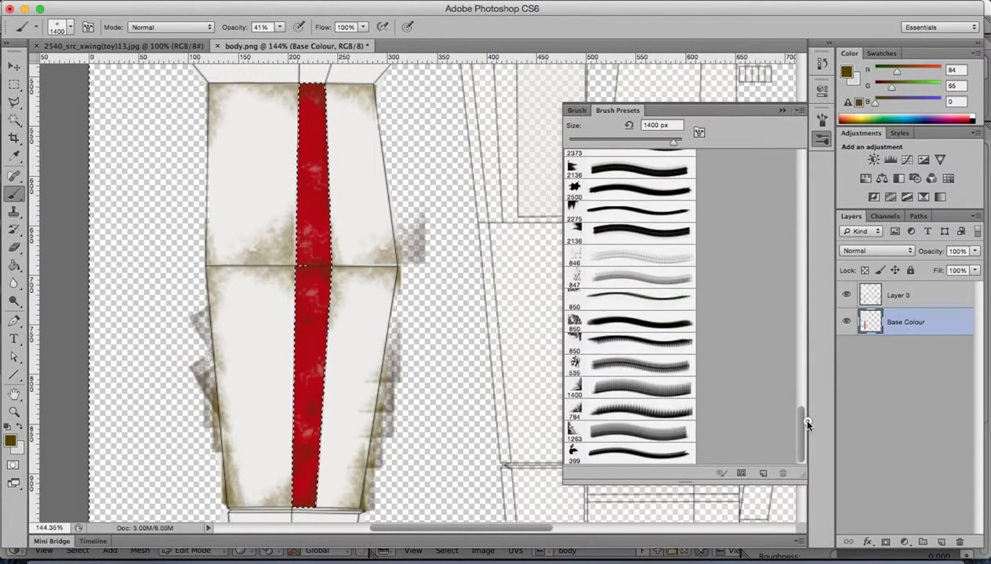
left_click(589, 366)
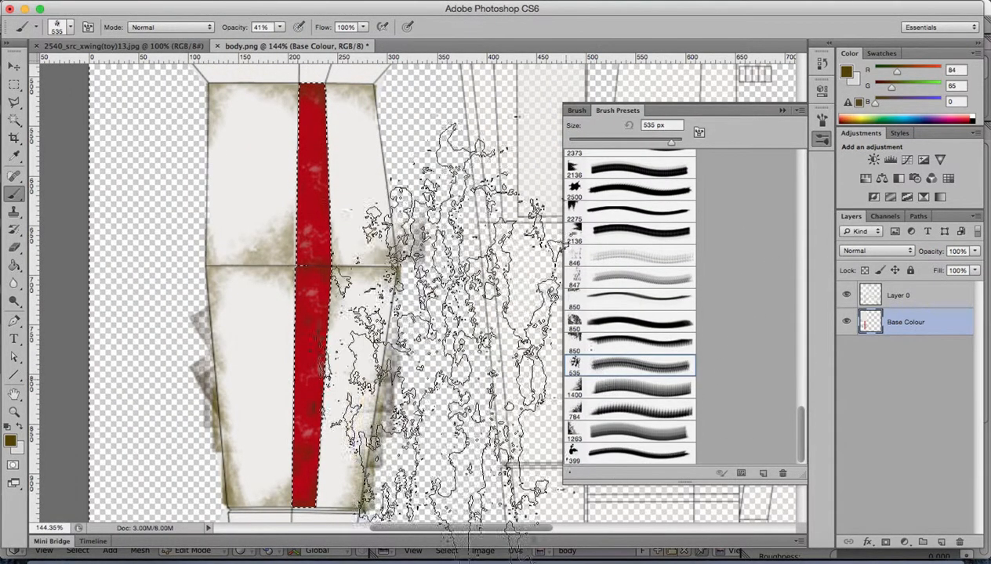
key("bracketright")
key("bracketright")
key("bracketright")
key("bracketright")
key("bracketright")
key("bracketright")
key("bracketright")
key("bracketright")
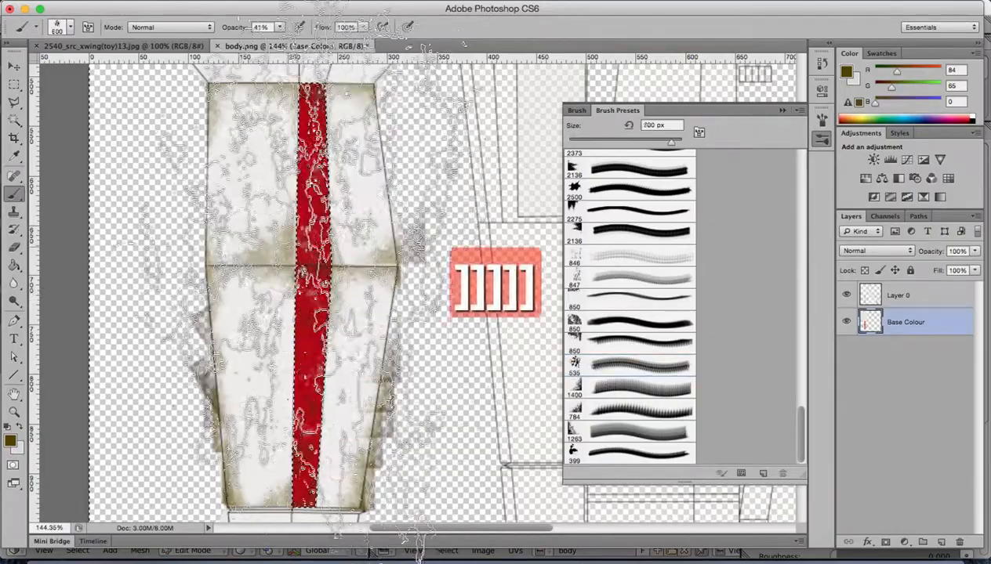
key("bracketright")
key("bracketright")
key("bracketright")
key("bracketright")
key("bracketright")
key("bracketright")
key("bracketright")
key("bracketright")
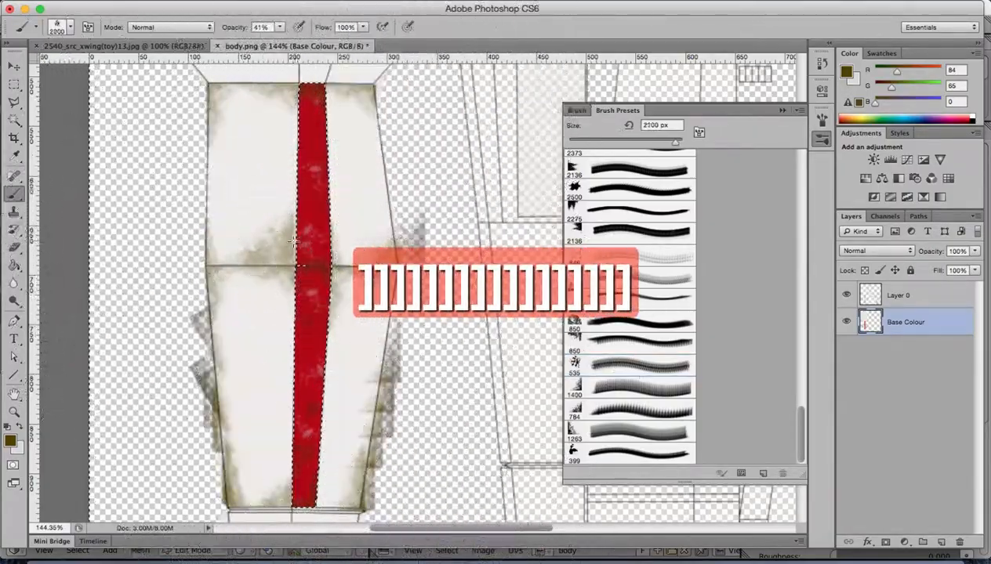
Try stamping brown grunge over the body with the 2200 px brush at 41% opacity, and undo the stamp.
left_click(272, 210)
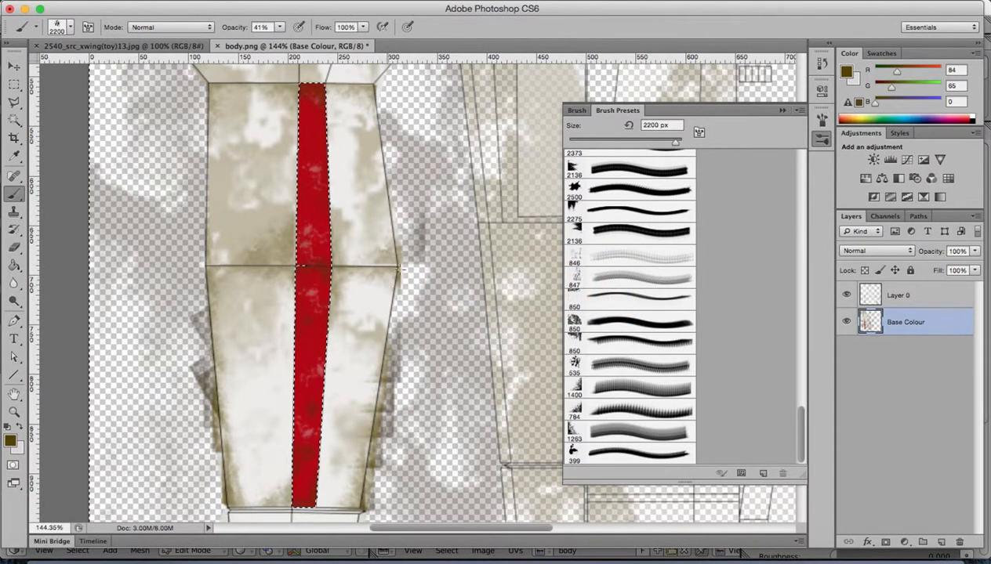
scroll(427, 242, "up", 5)
scroll(431, 242, "down", 10)
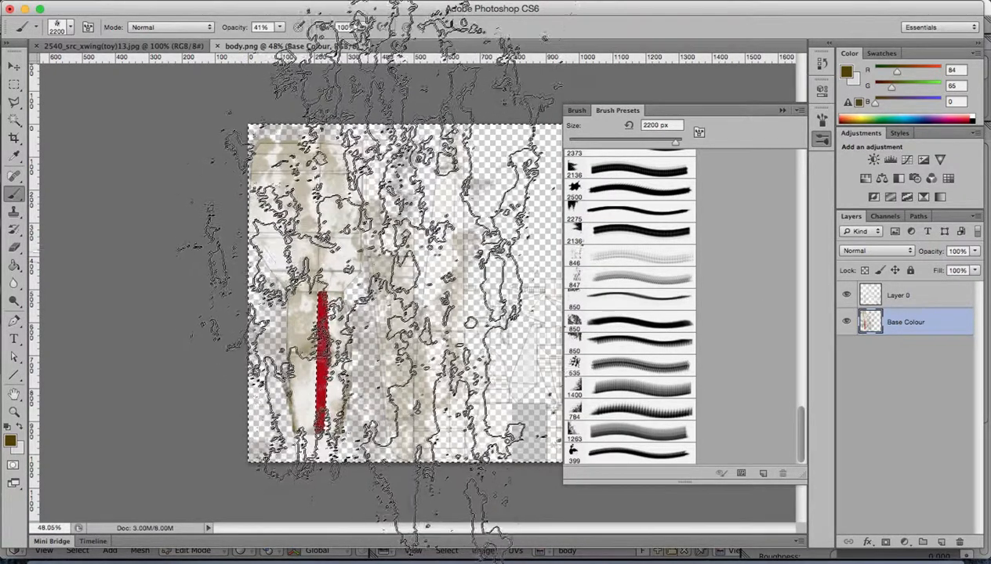
left_click(137, 1)
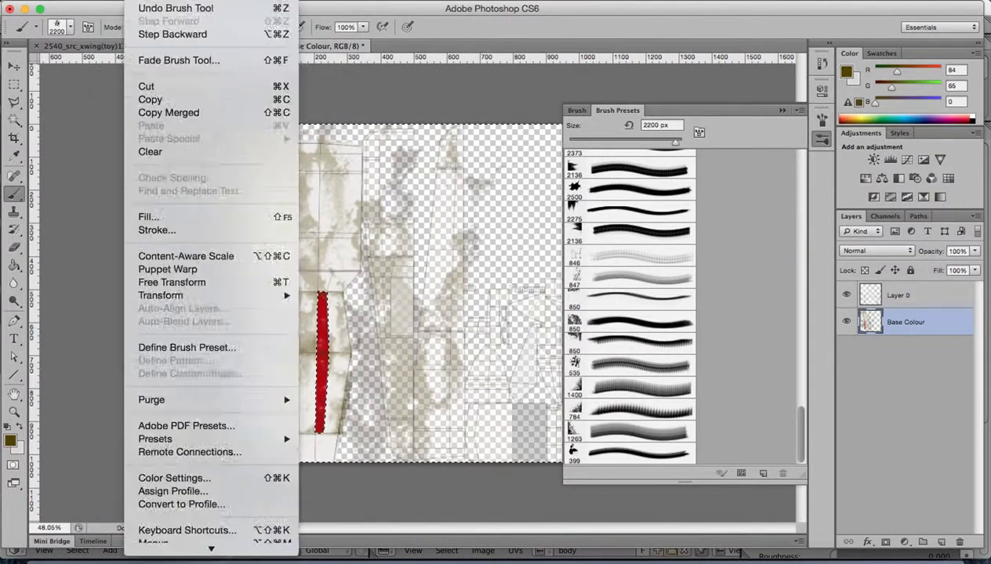
left_click(170, 6)
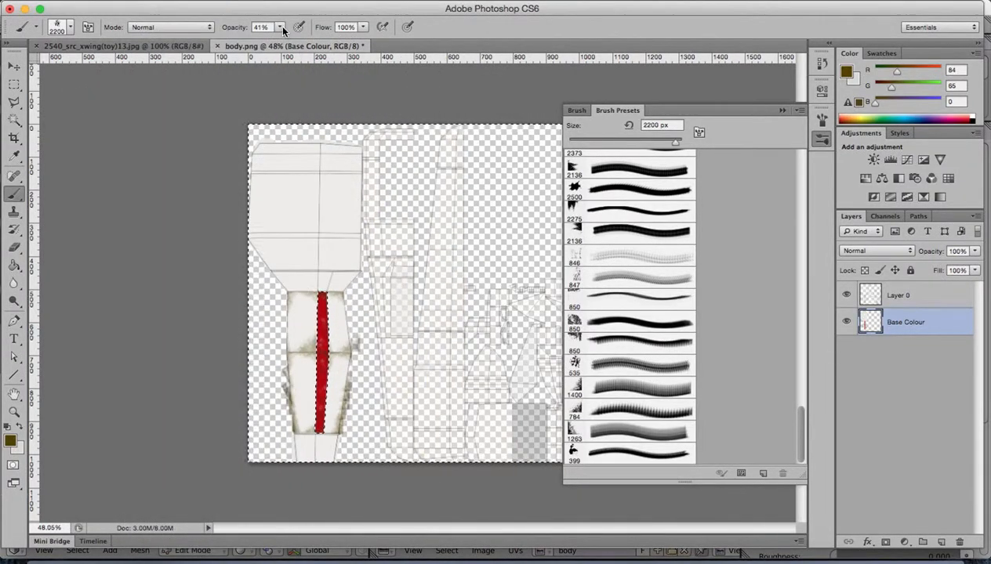
Try stamping the 2200 px brown grunge over the body at 17% opacity, and undo the stamp.
left_click_drag(271, 49, 264, 49)
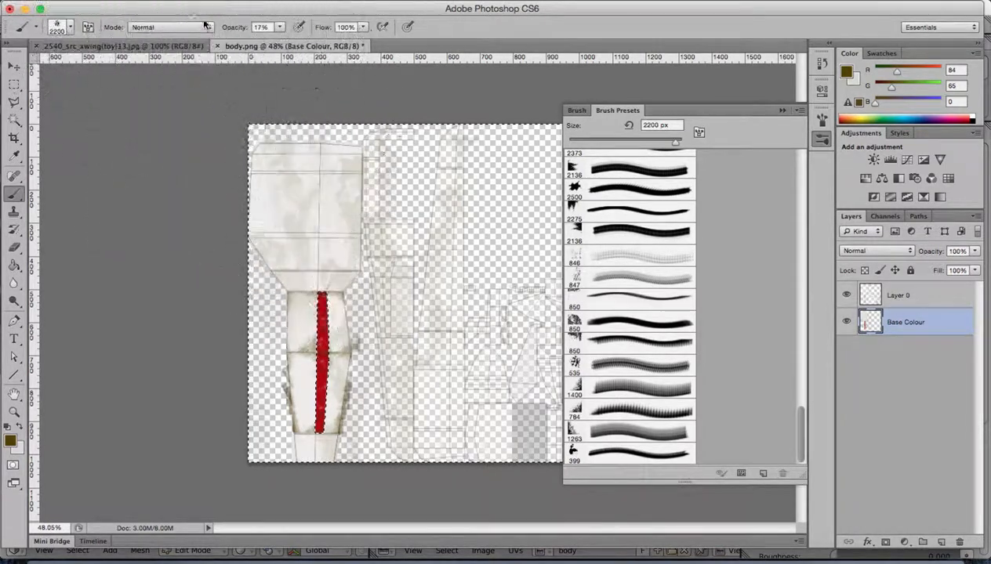
left_click(139, 0)
left_click(148, 6)
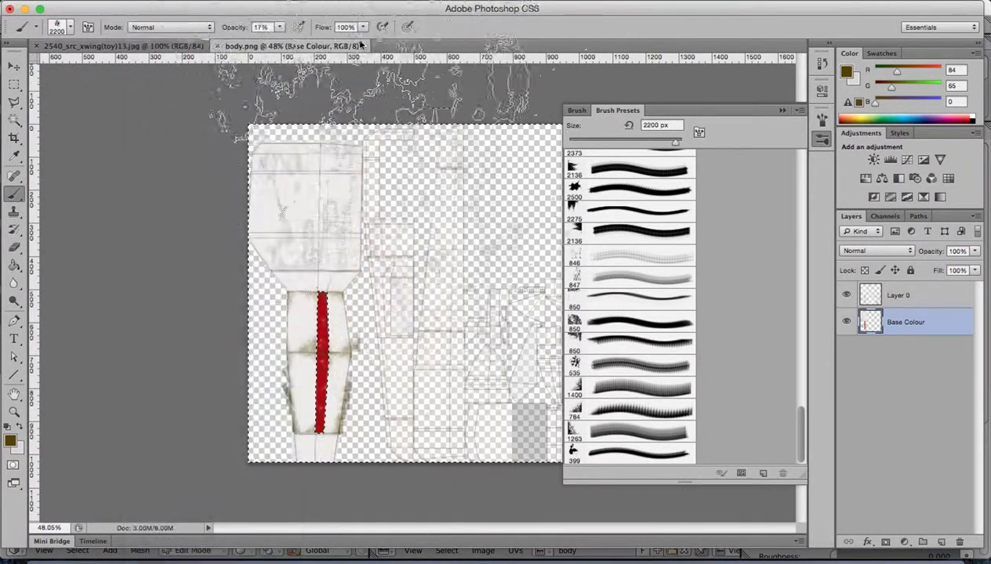
Set the brush opacity to 12% and stamp the 2200 px brown grunge over the white body panels.
left_click_drag(281, 42, 278, 40)
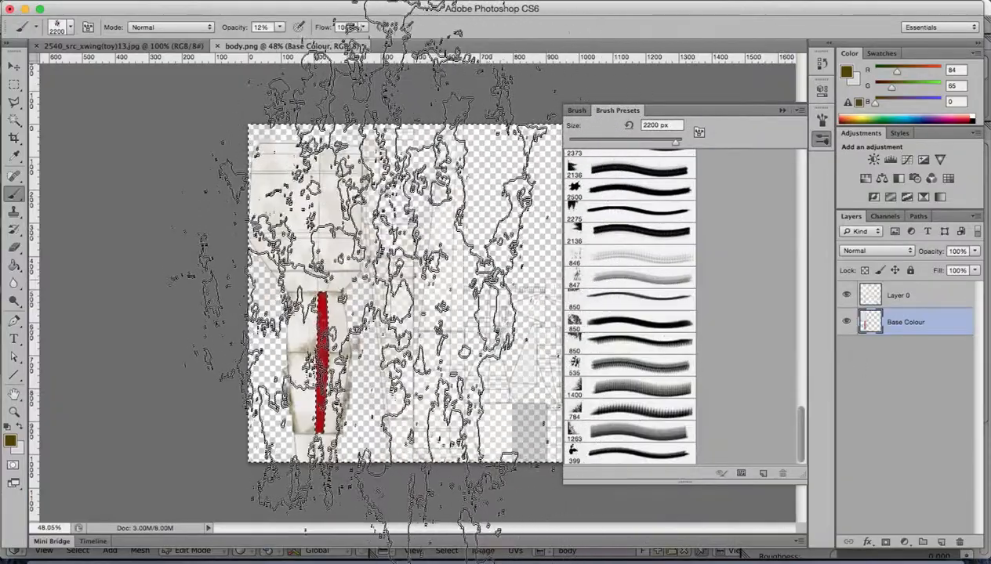
scroll(382, 267, "up", 5)
scroll(384, 269, "up", 1)
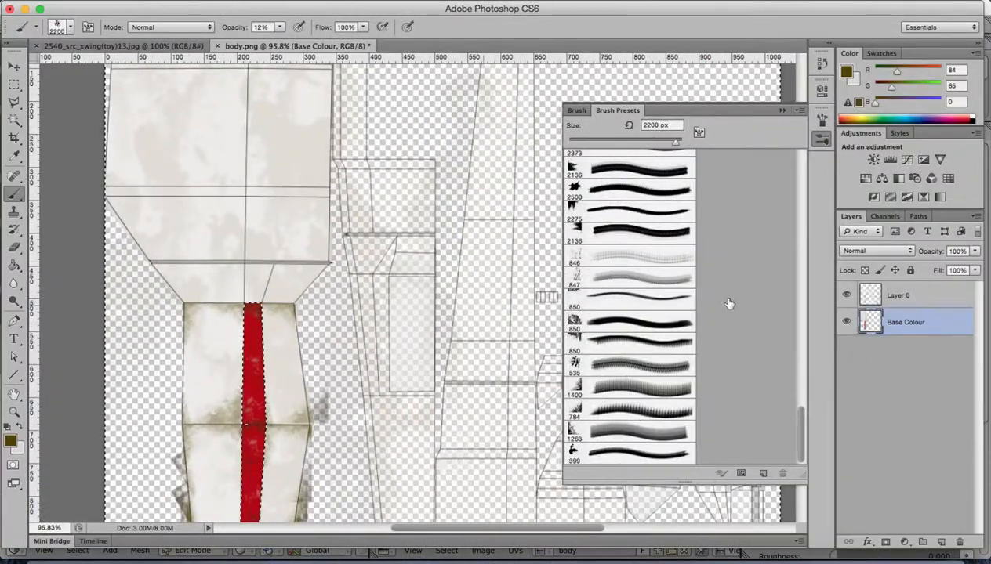
Choose the 850 px grunge brush preset with the dense rounded tip and reduce it to 125 px.
left_click(582, 367)
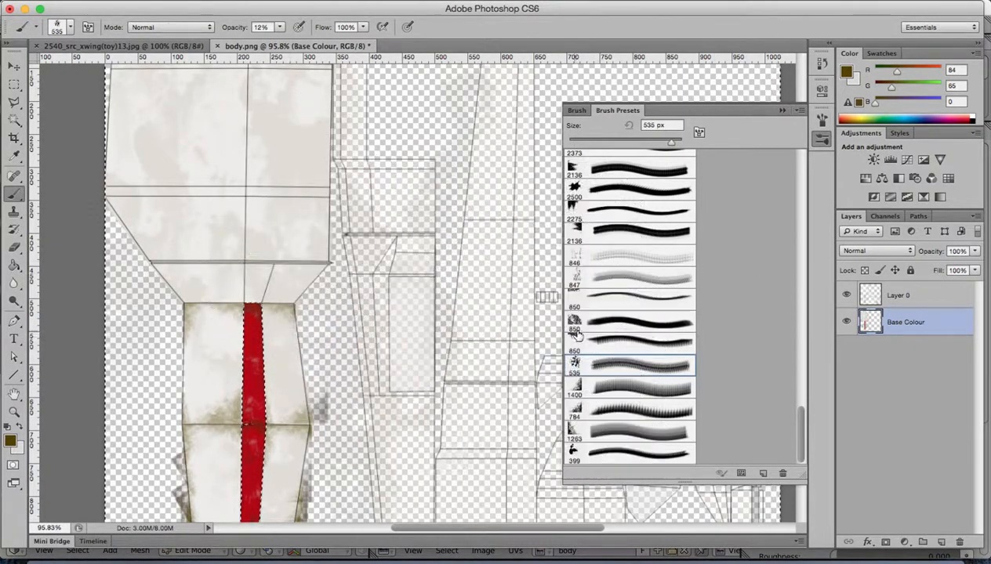
left_click(575, 330)
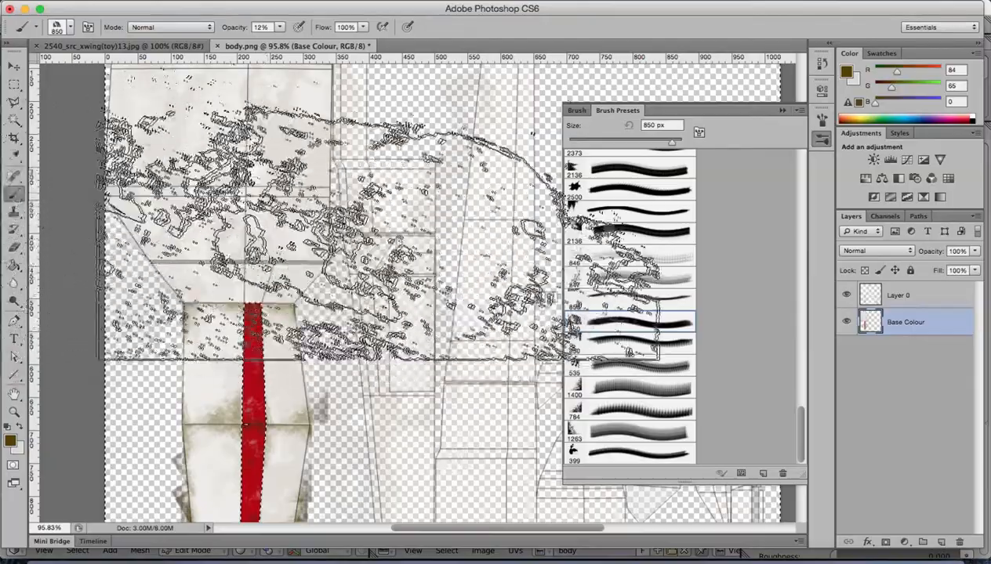
key("bracketleft")
key("bracketleft")
key("bracketleft")
key("bracketleft")
key("bracketleft")
key("bracketleft")
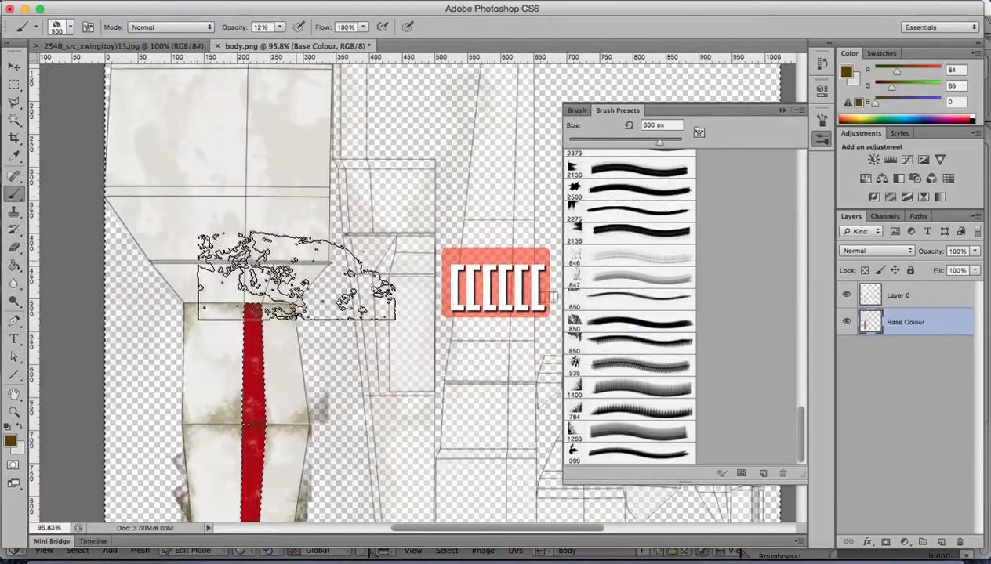
key("bracketleft")
key("bracketleft")
key("bracketleft")
key("bracketleft")
key("bracketleft")
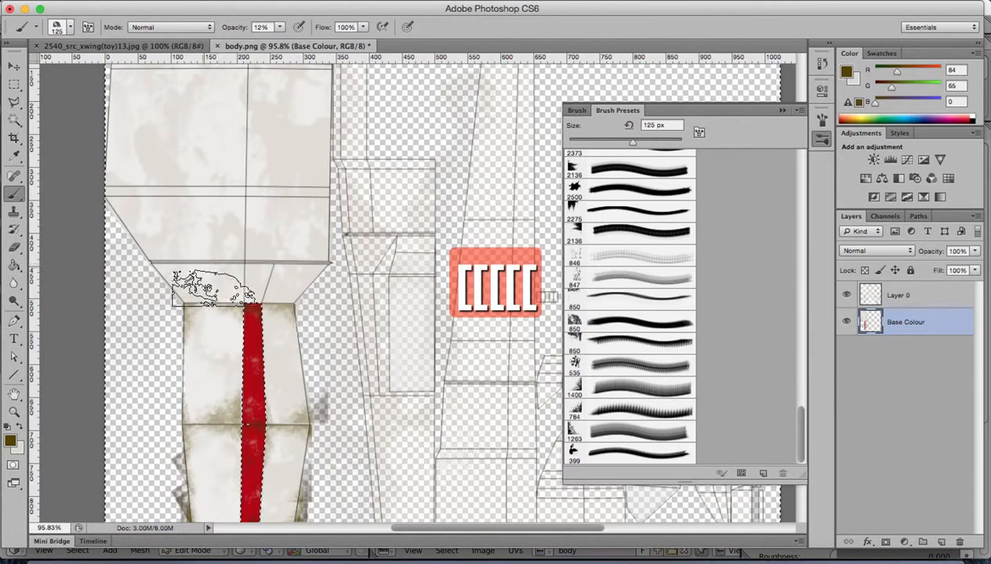
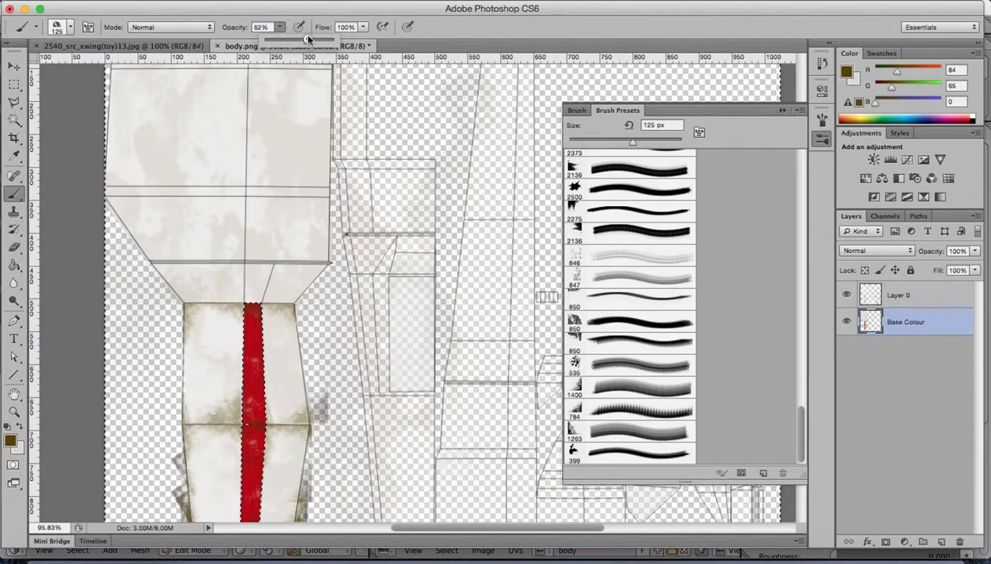
Stamp #826500 brown grunge at 62% opacity on both sides of the tapered panel above the red stripe, rotating the tip to 55° for the second side.
left_click(11, 439)
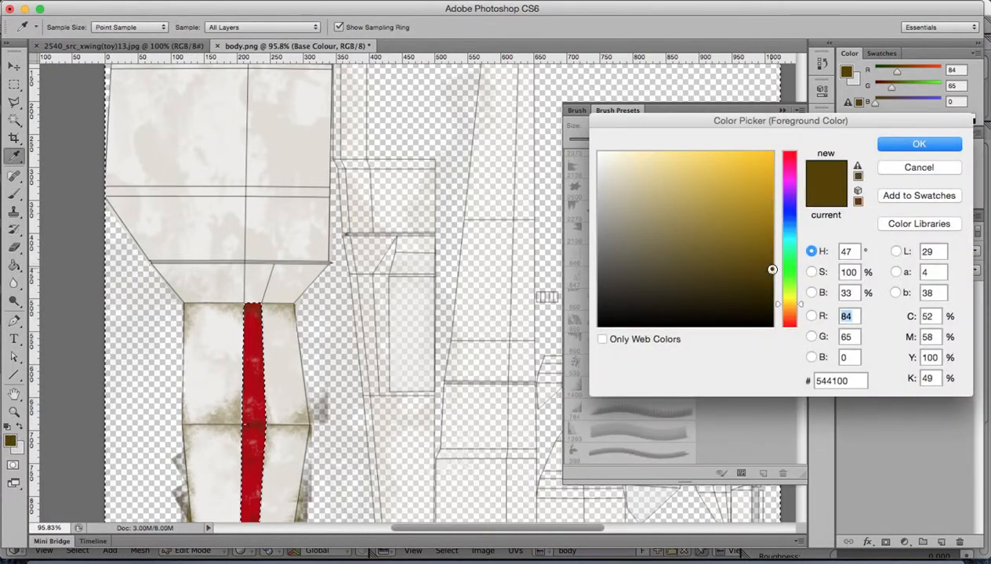
left_click(892, 147)
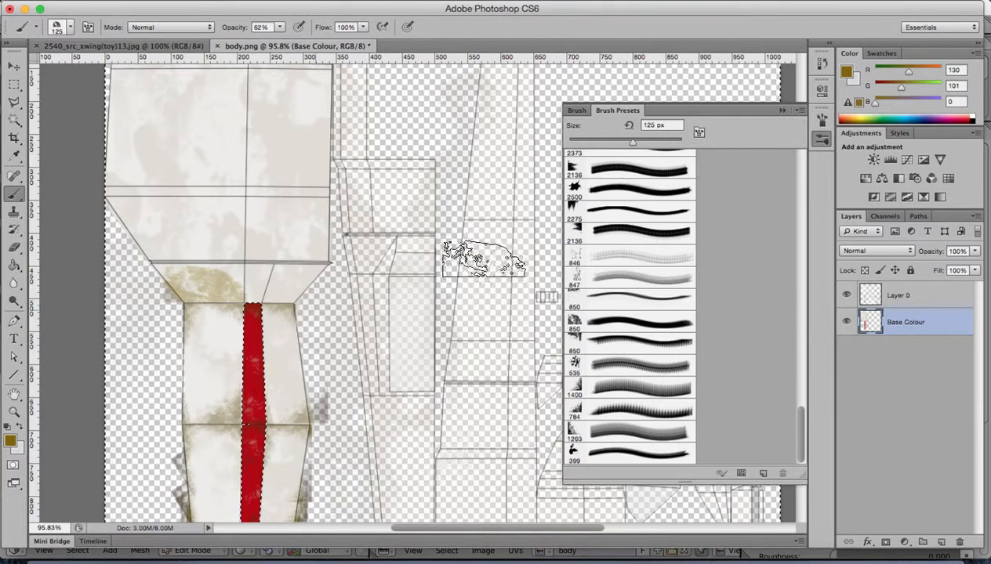
left_click(578, 110)
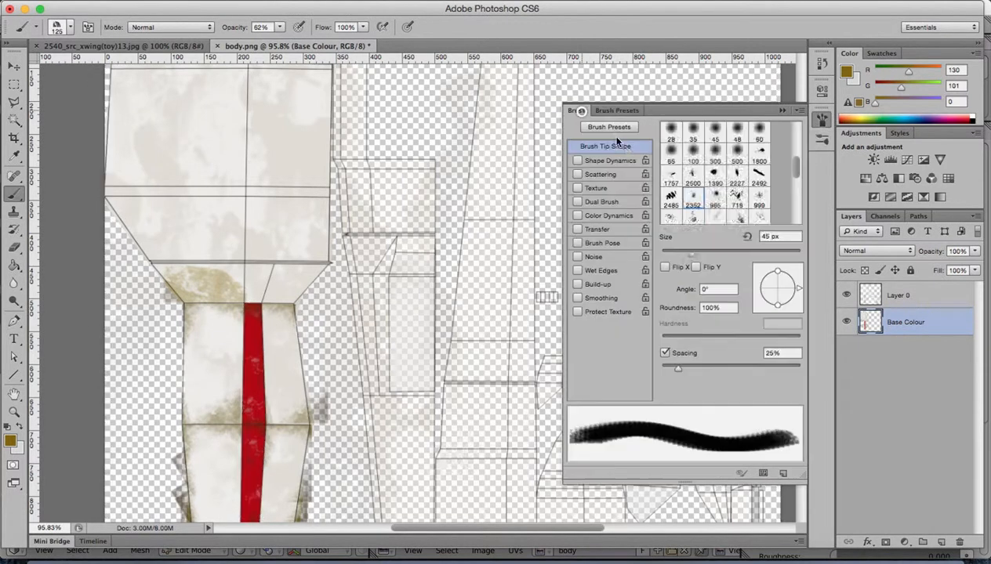
mouse_move(798, 293)
left_mouse_down()
mouse_move(776, 271)
mouse_move(752, 282)
left_mouse_up()
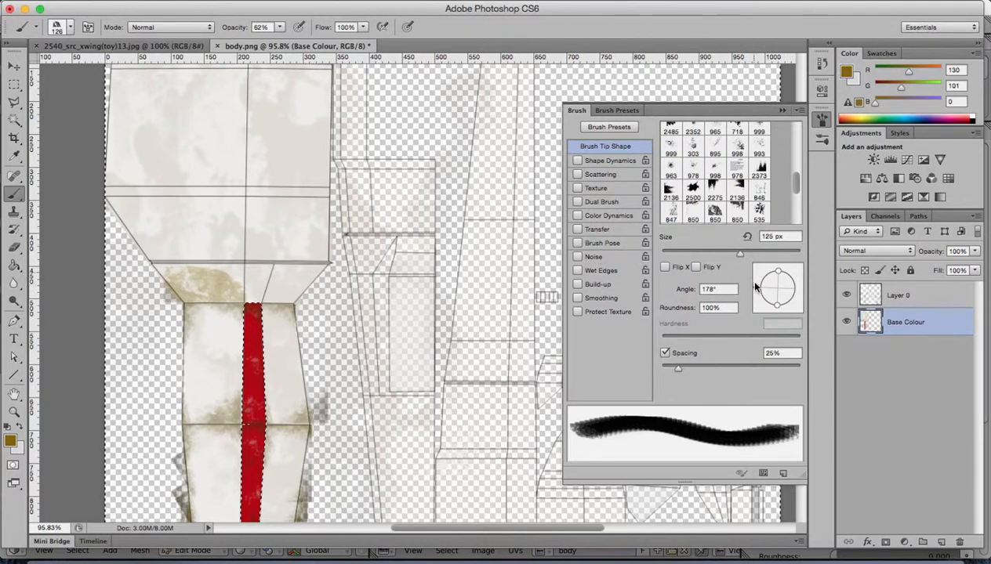
left_click_drag(757, 287, 789, 271)
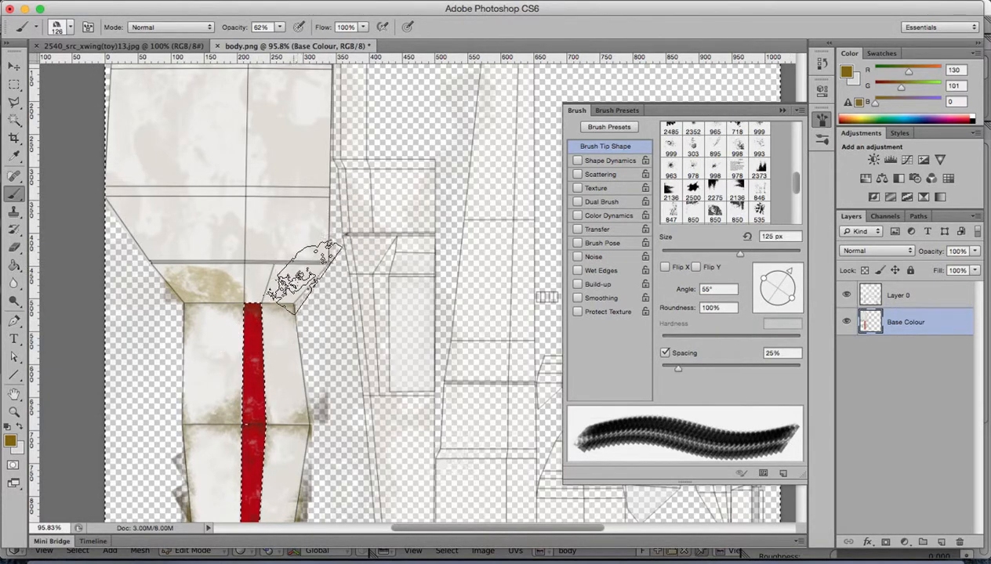
left_click(307, 280)
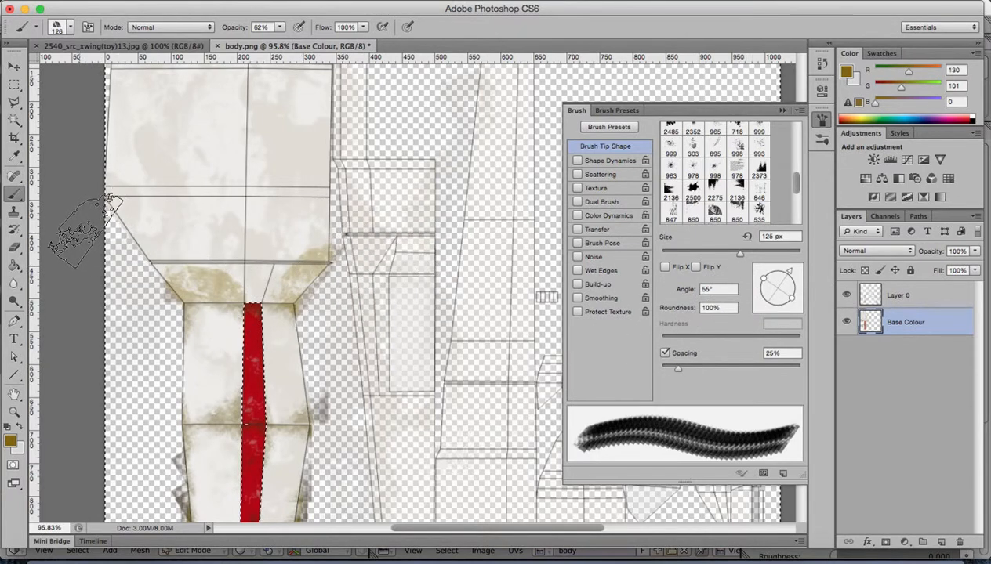
Try stamping the light brown grunge over the lowest body panel below the red stripe, and undo the stamps.
left_click(821, 142)
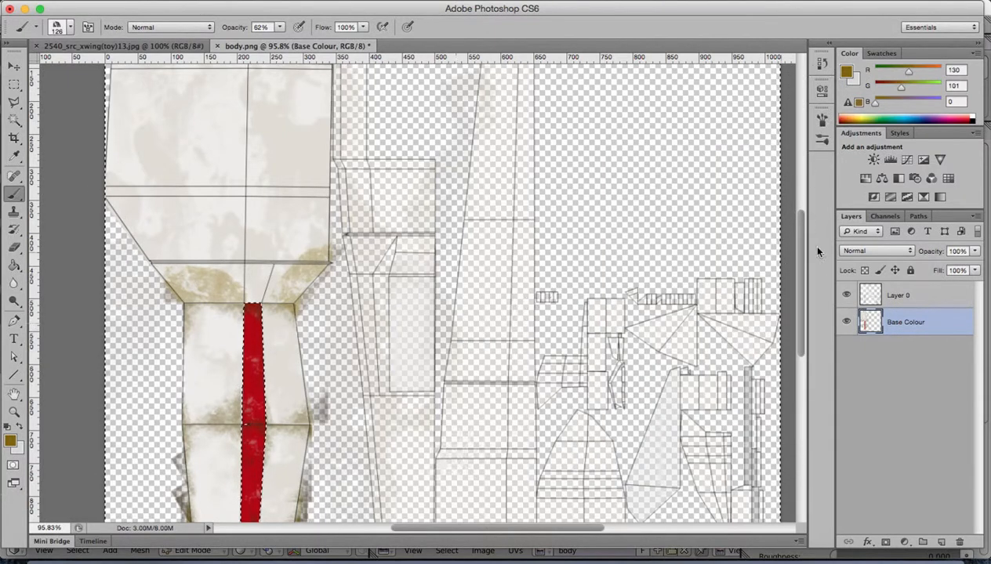
left_click_drag(801, 227, 801, 306)
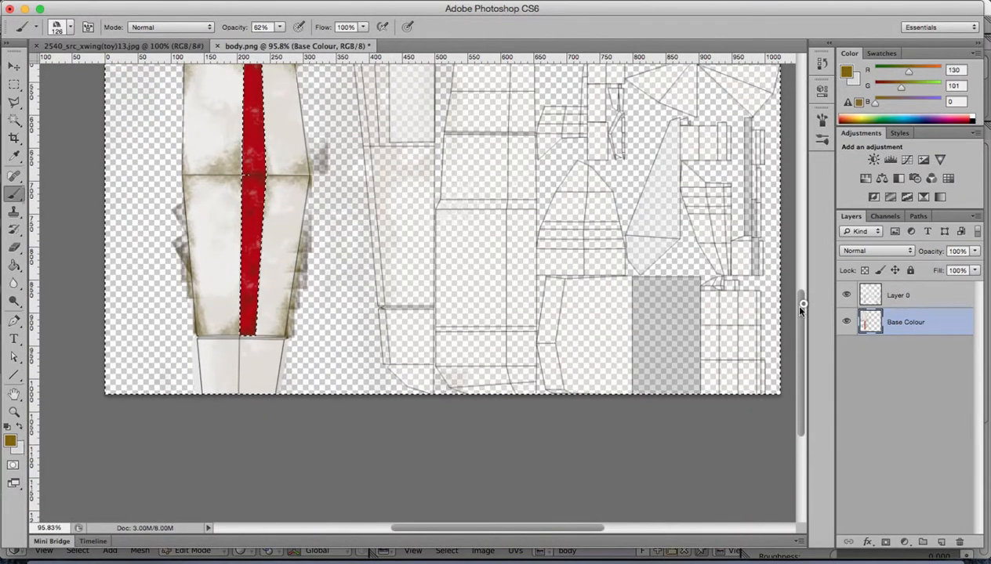
left_click(267, 386)
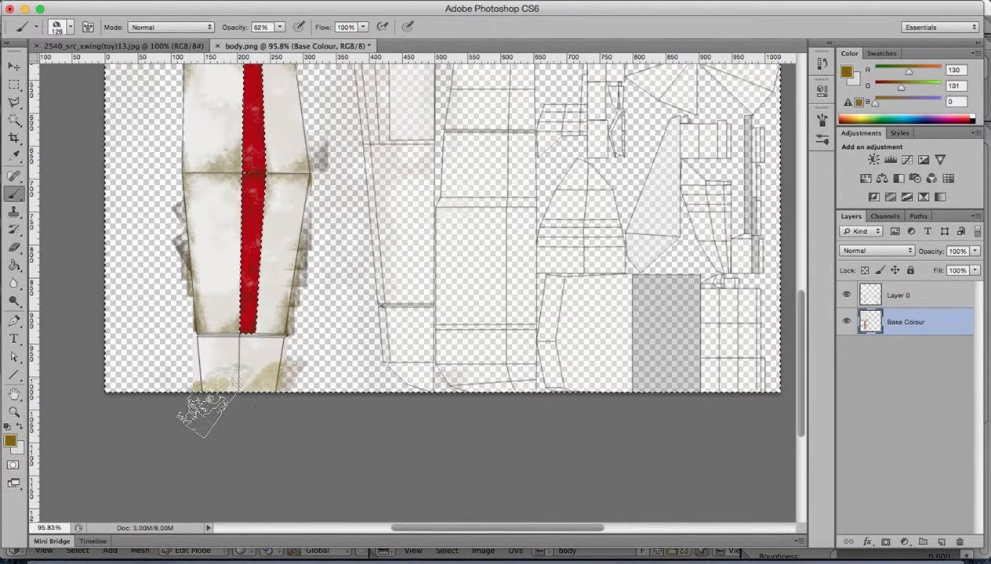
left_click(180, 0)
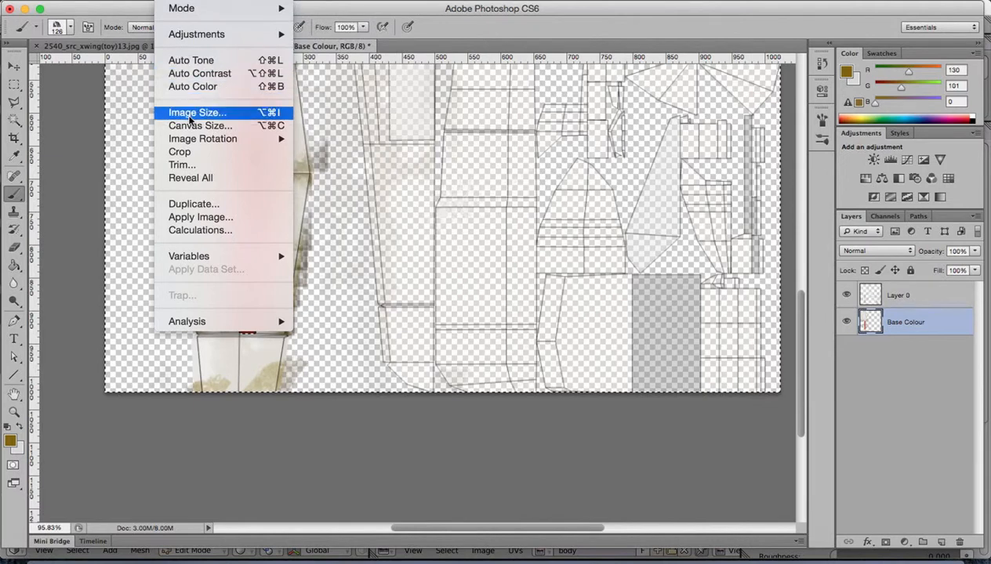
left_click(148, 8)
left_click(146, 0)
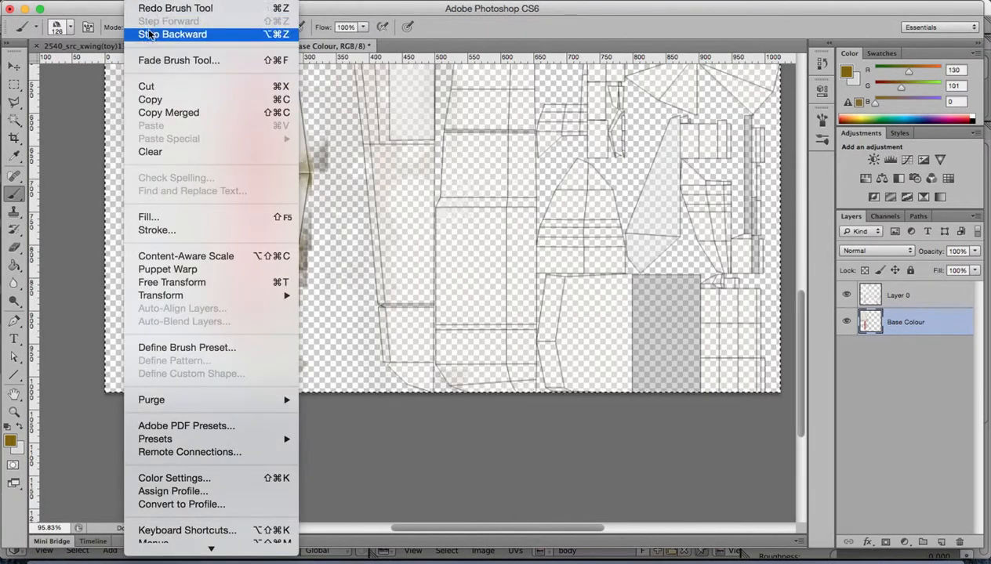
left_click(149, 34)
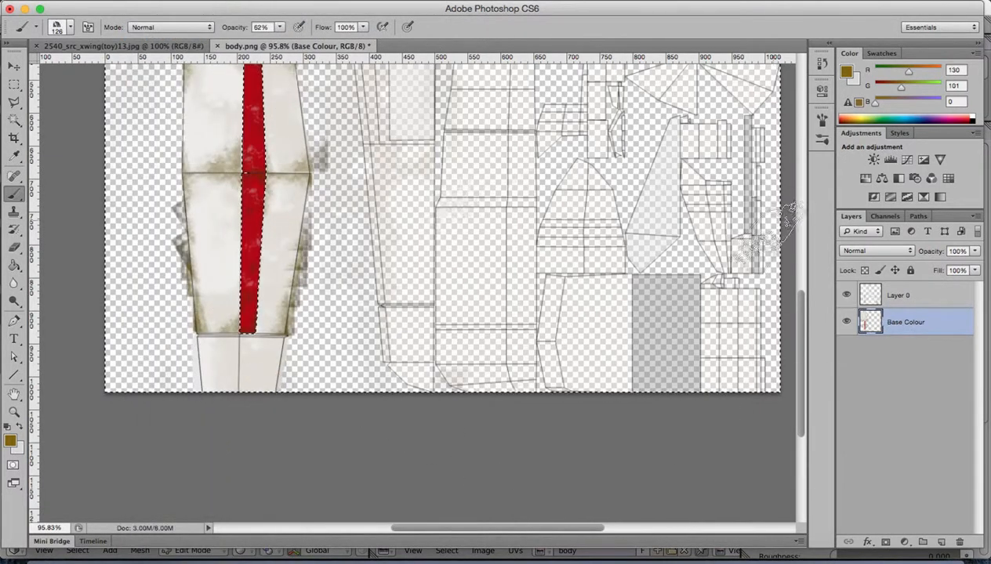
Set the foreground colour to dark brown #473700.
left_click(10, 440)
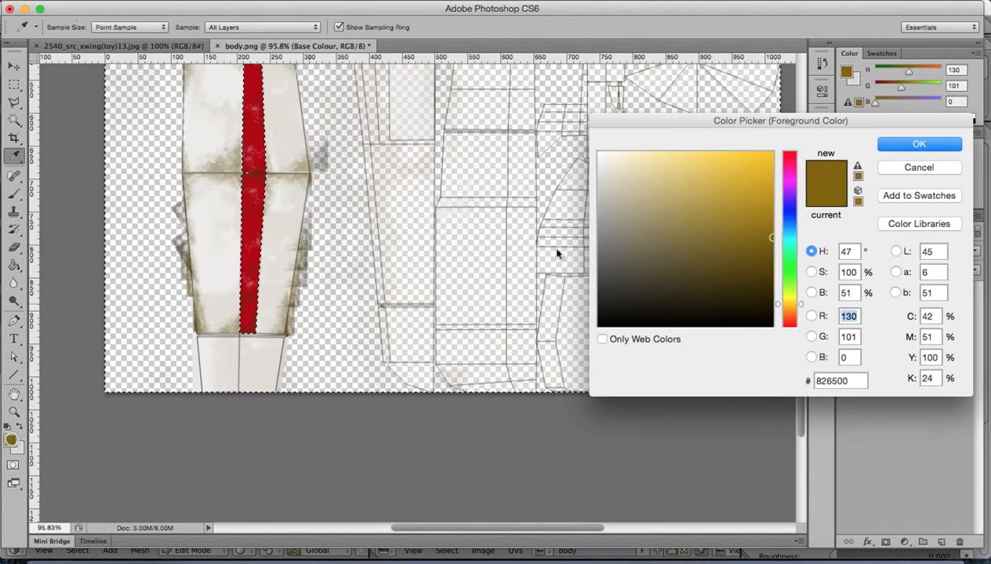
left_click_drag(770, 239, 773, 270)
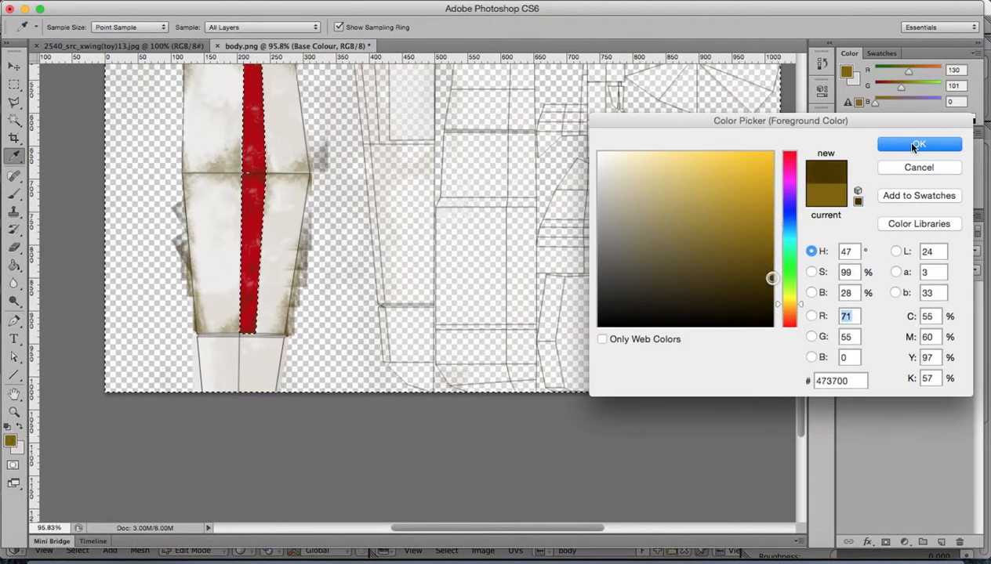
left_click(913, 148)
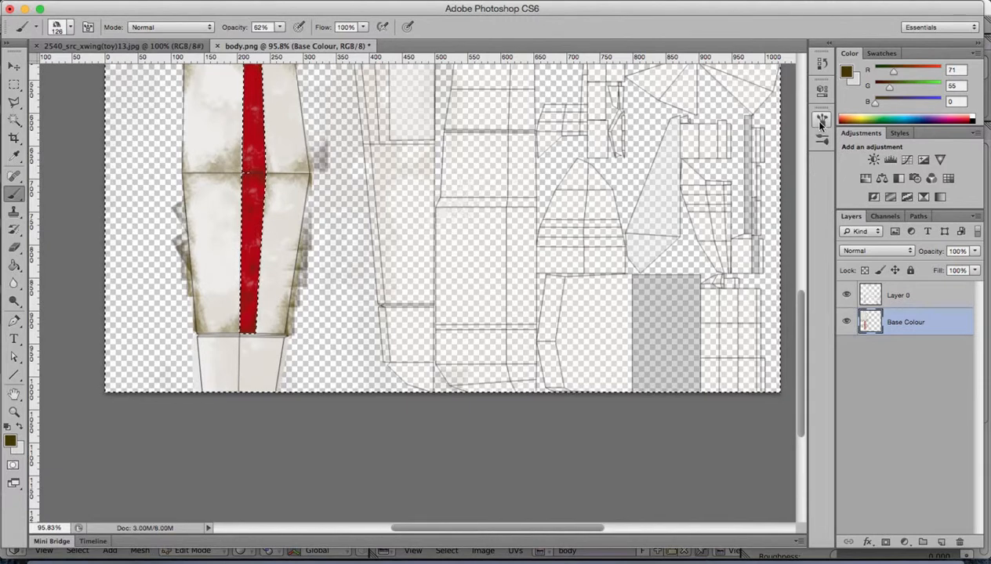
Choose the 850 px edge-grunge brush preset, reduce it to 250 px, and stamp along the upper and lower edges of the lowest body panel.
left_click(821, 121)
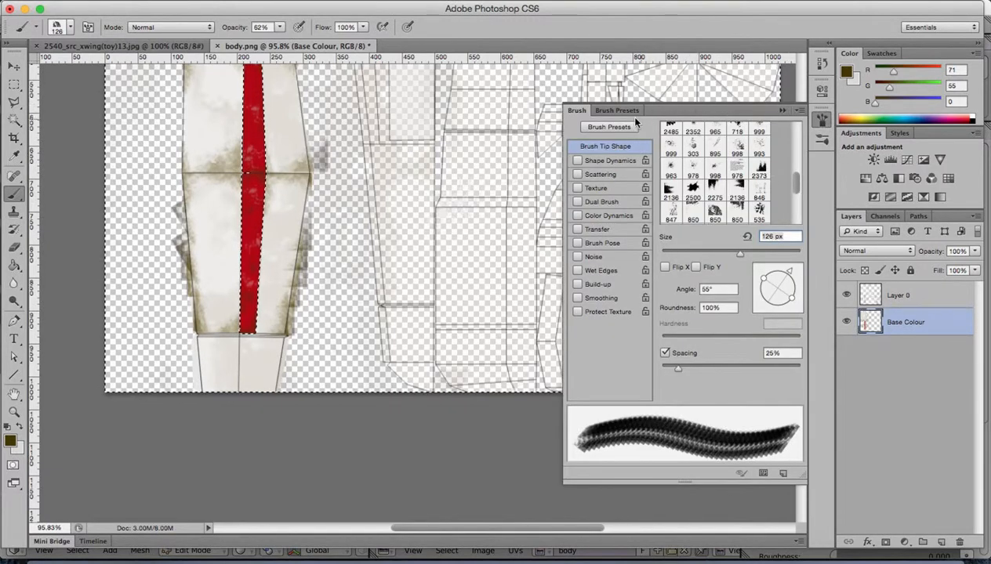
left_click(627, 112)
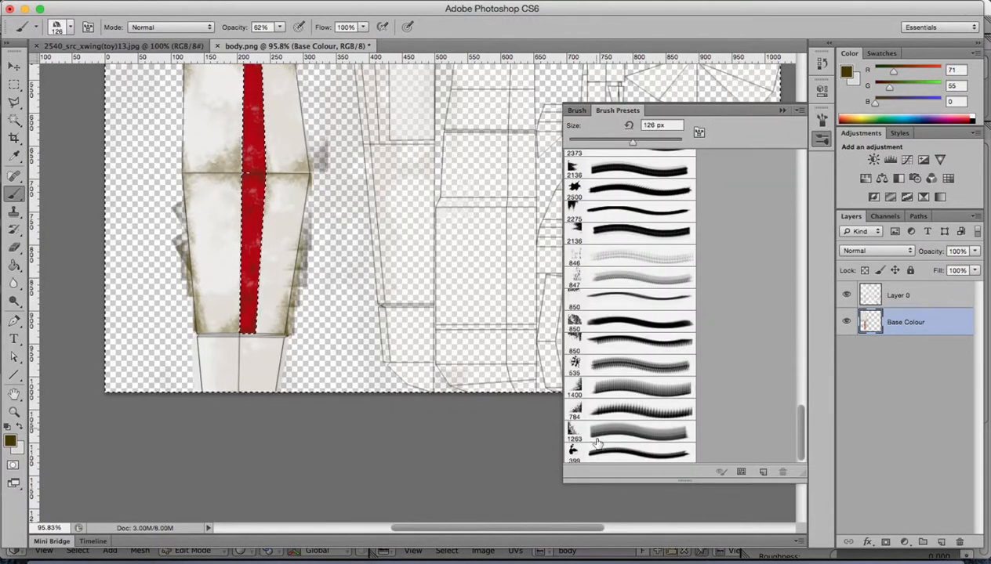
left_click(590, 306)
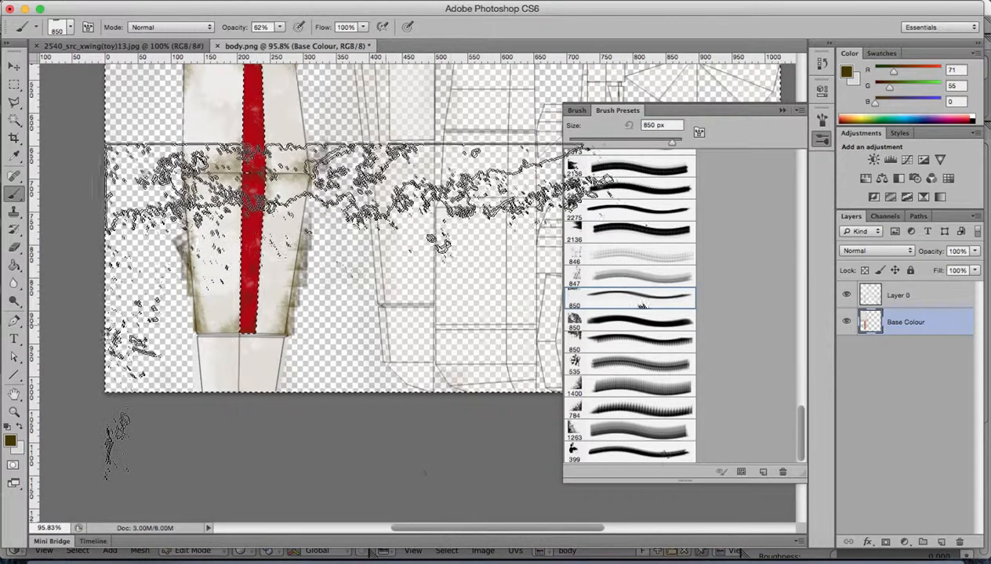
key("bracketleft")
key("bracketleft")
key("bracketleft")
key("bracketleft")
key("bracketleft")
key("bracketleft")
key("bracketleft")
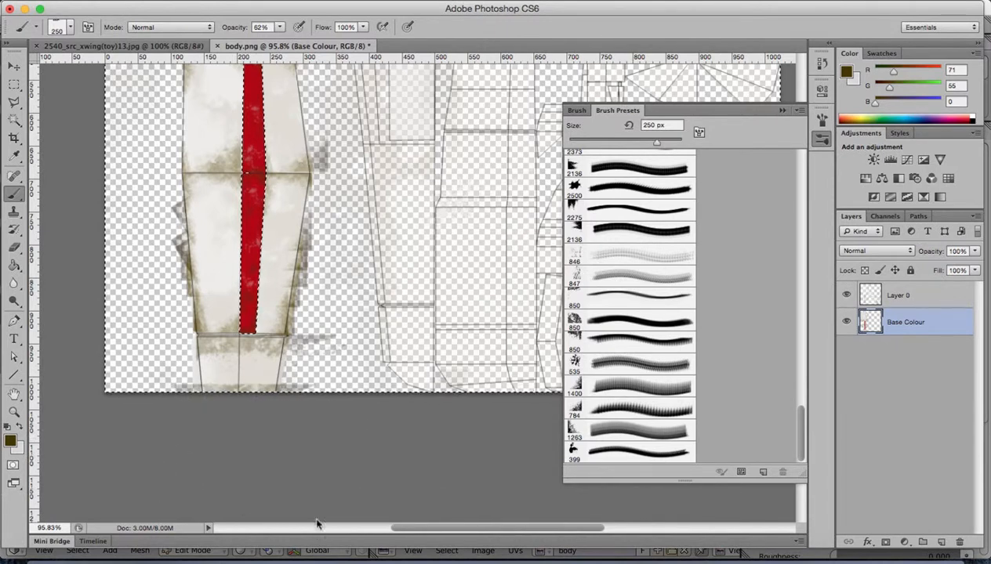
Undo the last stamp, rotate the brush tip to 178°, and stamp dark brown grunge along the lowest body panel's lower edge.
key("super+z")
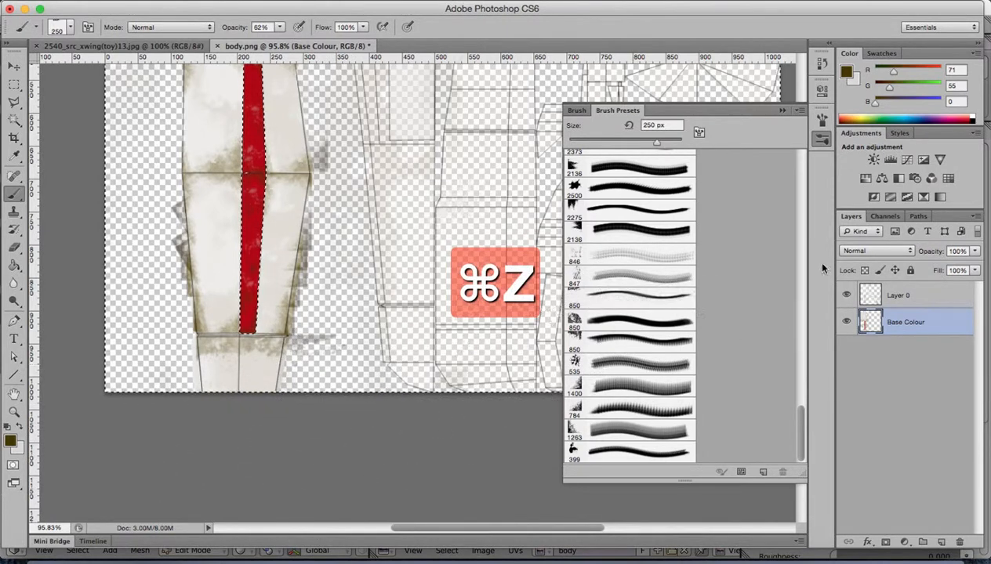
left_click(588, 115)
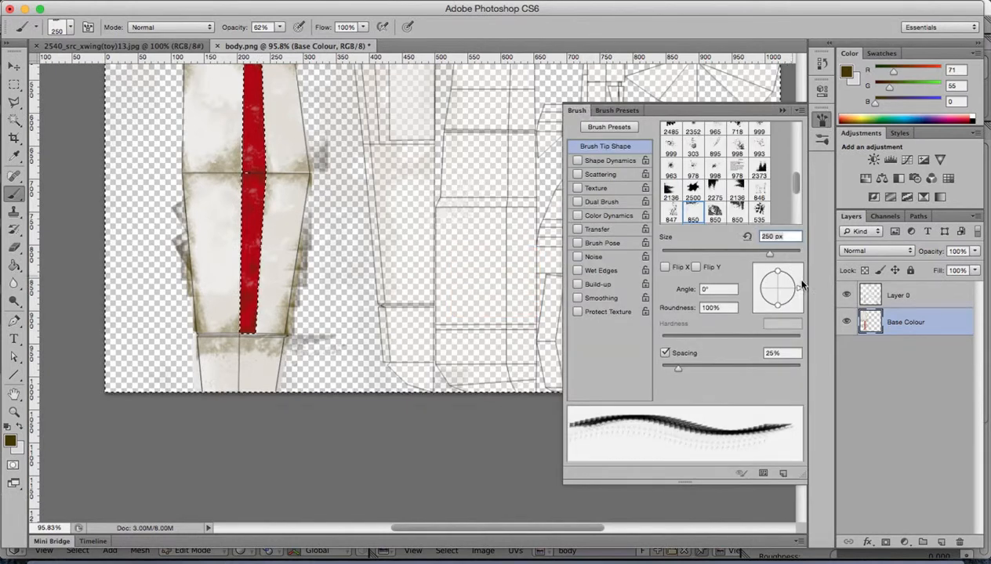
mouse_move(787, 283)
left_mouse_down()
mouse_move(778, 276)
mouse_move(706, 306)
mouse_move(453, 342)
mouse_move(240, 392)
mouse_move(249, 388)
left_mouse_up()
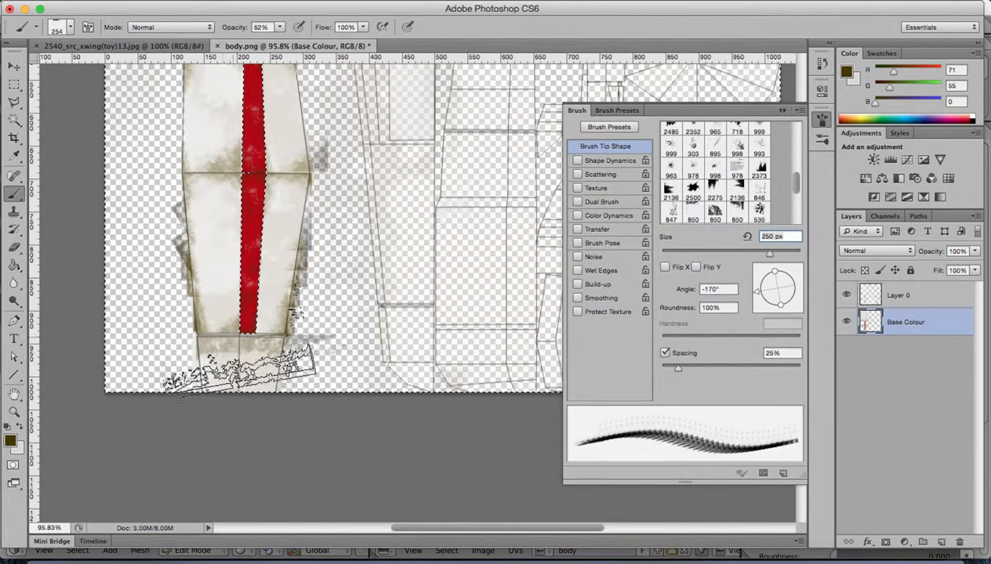
left_click_drag(758, 294, 754, 290)
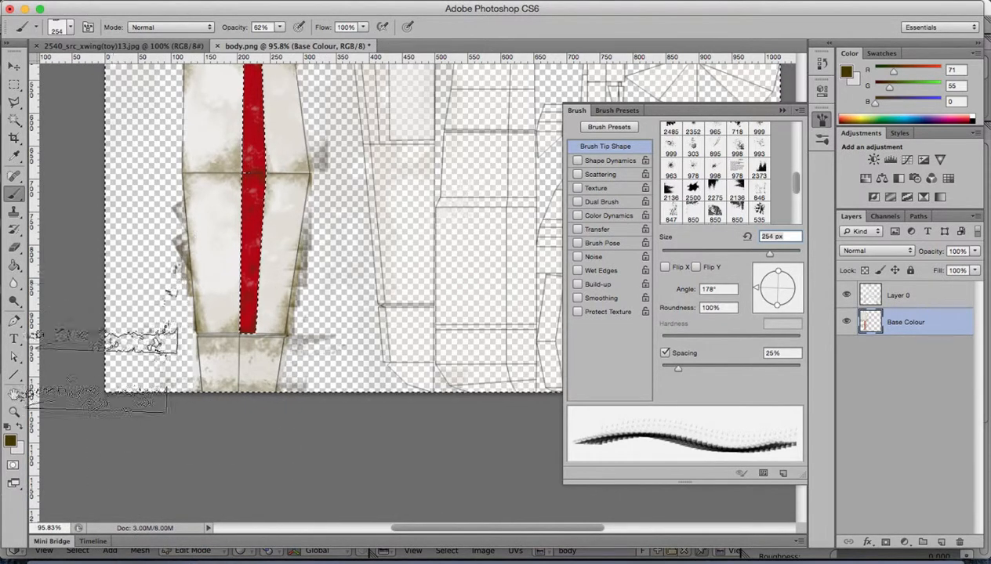
left_click(820, 116)
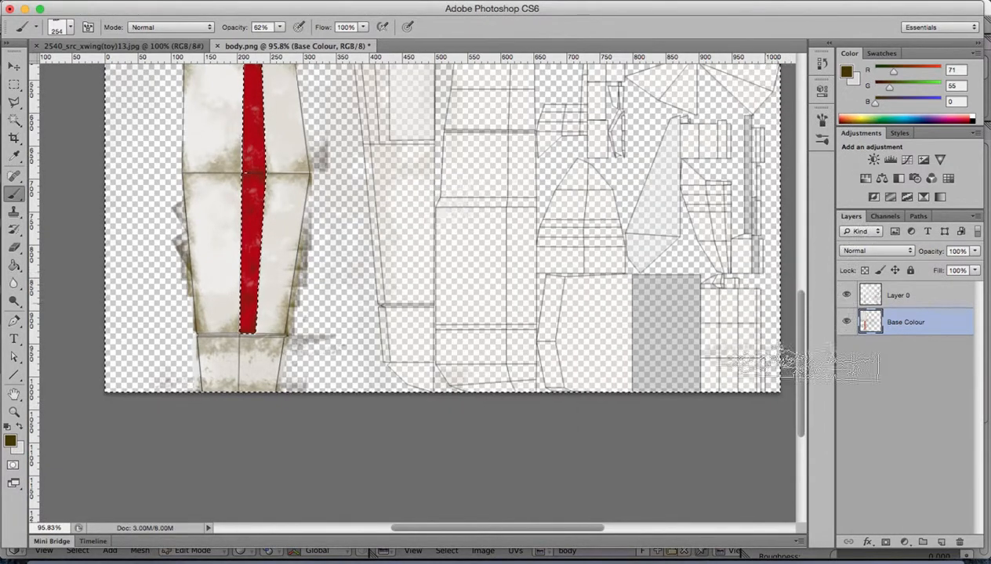
Save the painted body texture as a PNG over bodyPAINT.png in UV UNWRAP, with Smallest / Slow compression and no interlacing.
left_click_drag(800, 324, 800, 285)
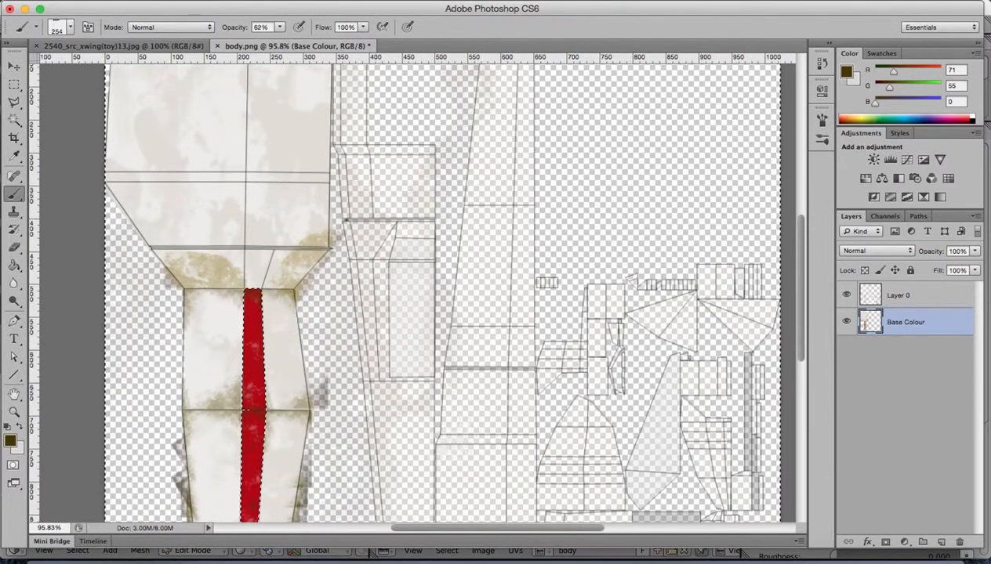
left_click(110, 1)
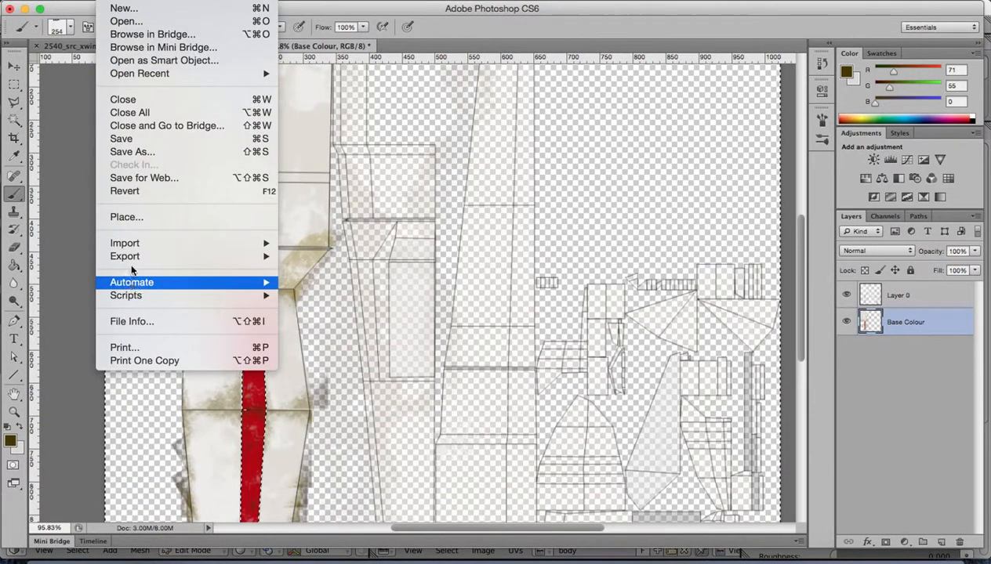
left_click(135, 151)
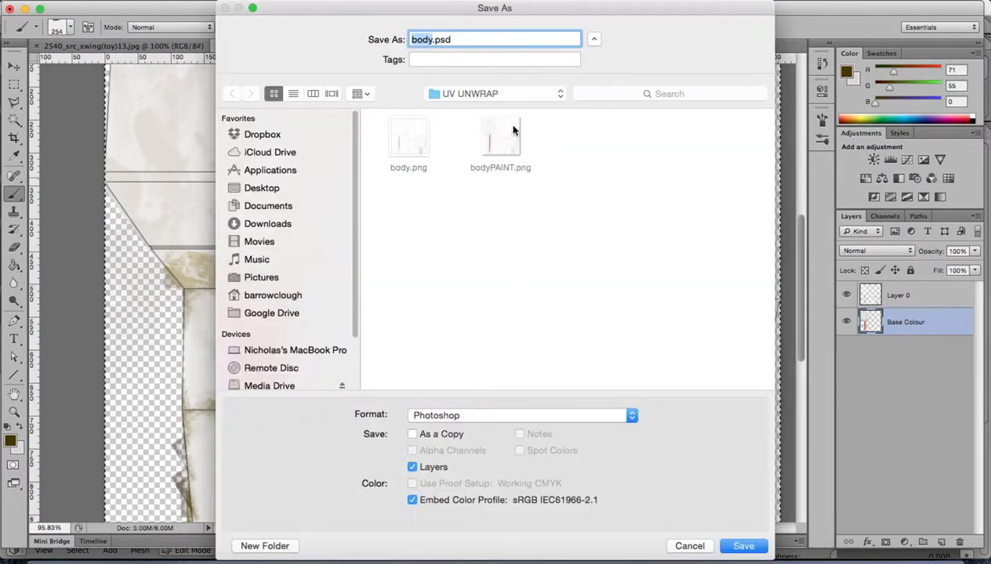
left_click(514, 130)
left_click(529, 415)
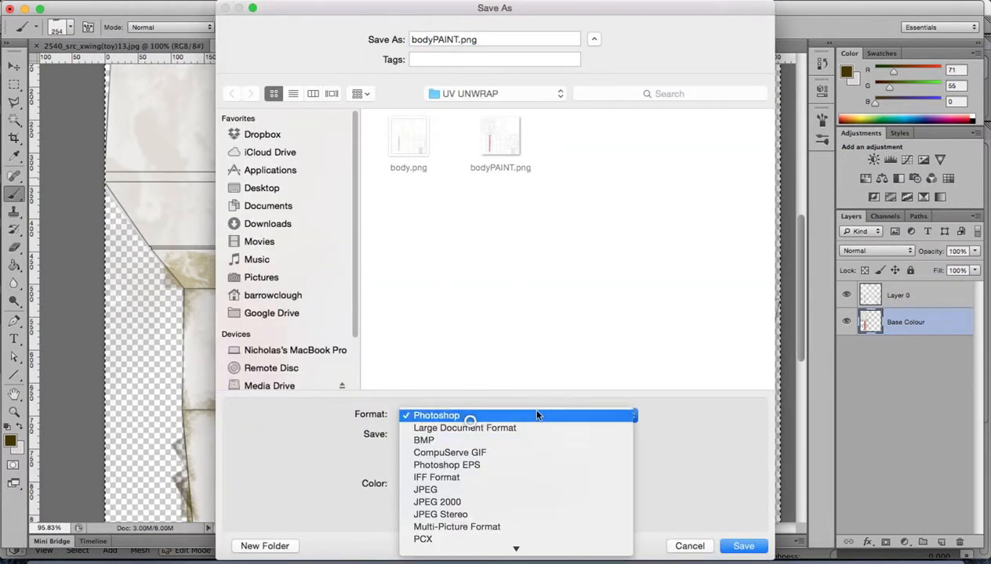
left_click(417, 474)
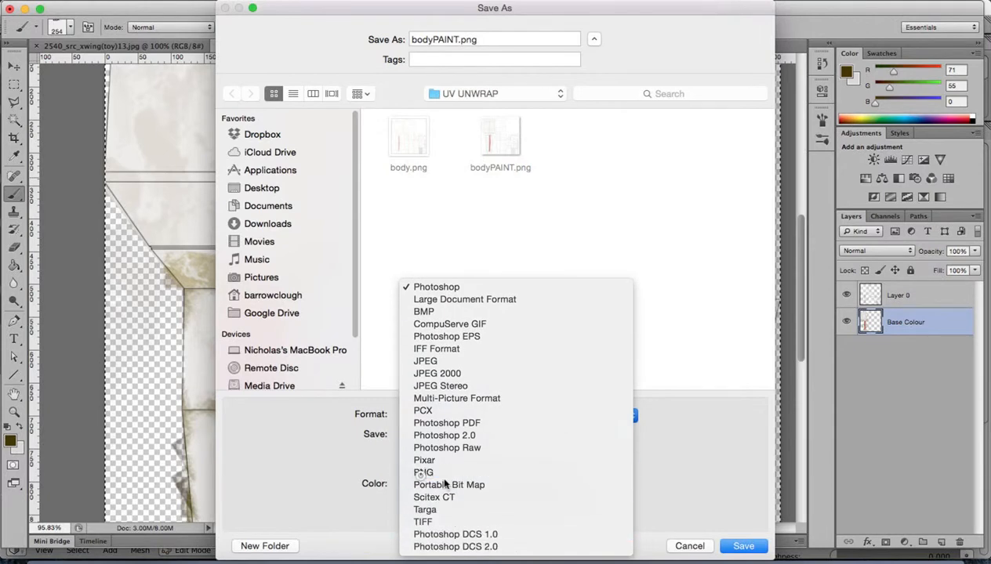
left_click(742, 546)
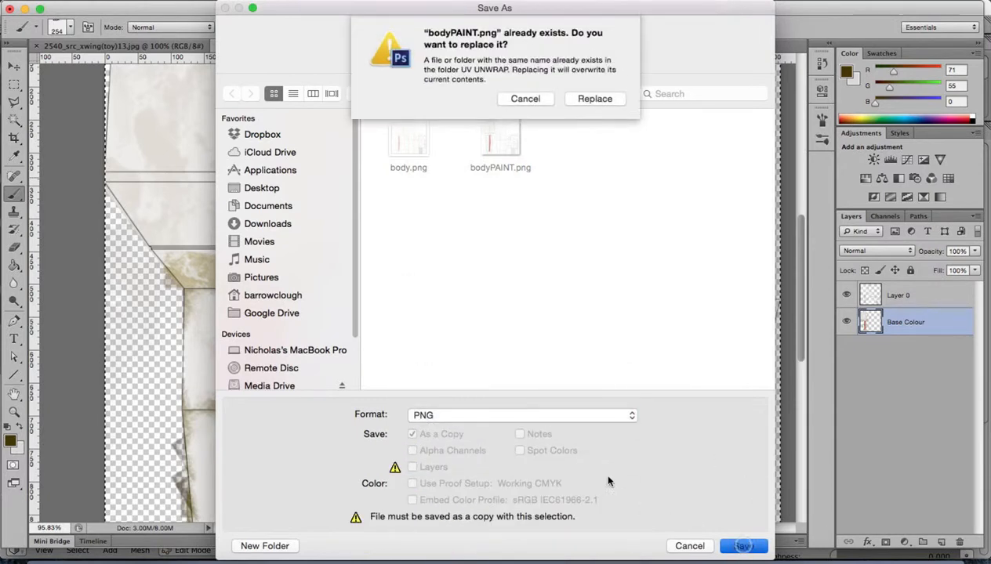
left_click(595, 99)
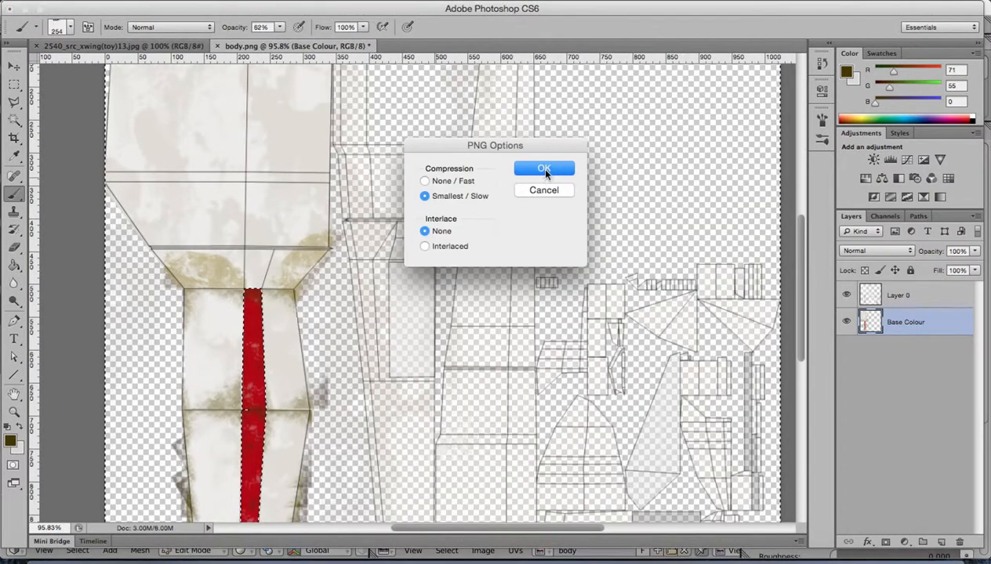
left_click(538, 166)
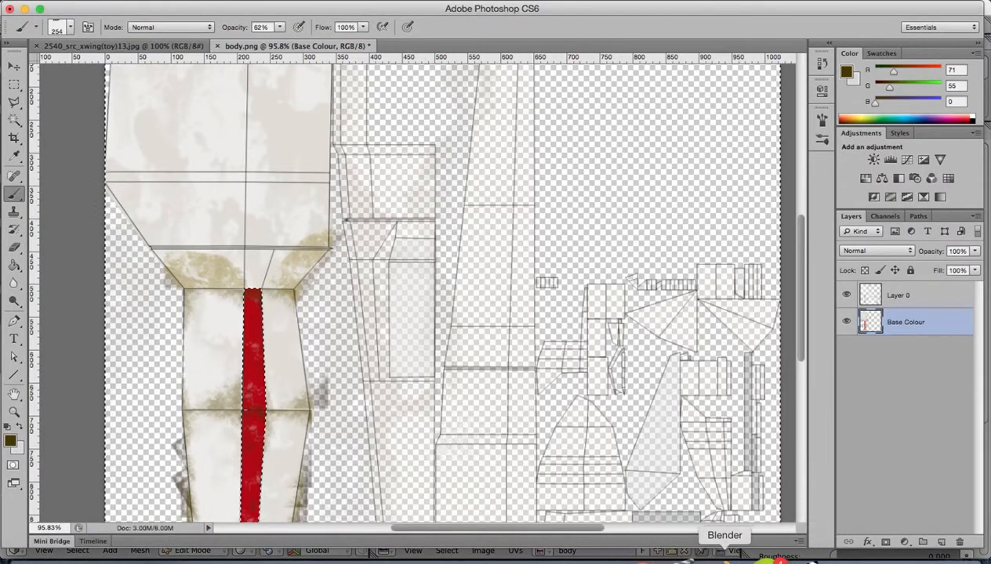
Switch to Blender, show bodyPAINT.png behind the UV layout, and reload the image from disk.
left_click(724, 553)
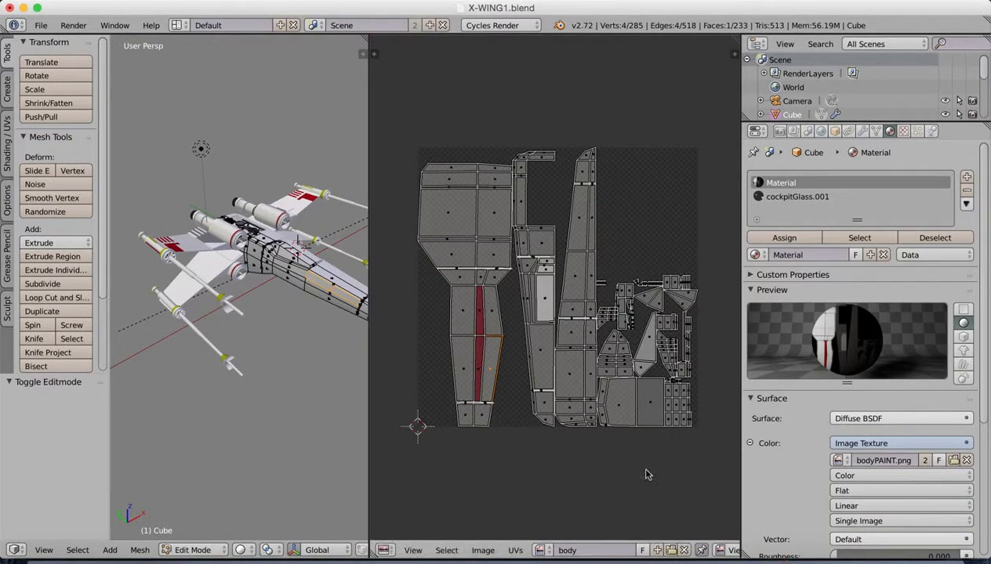
left_click(547, 554)
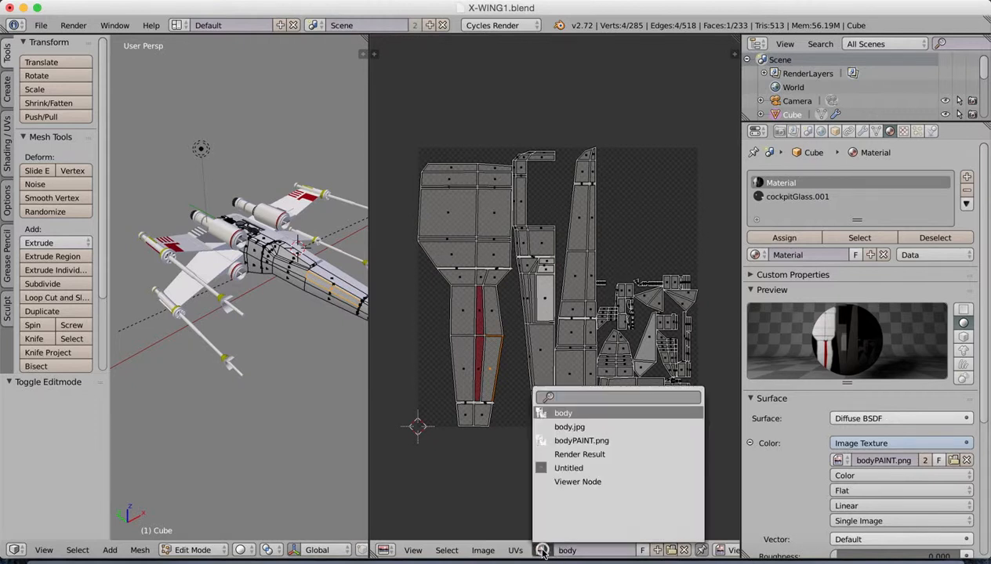
left_click(549, 442)
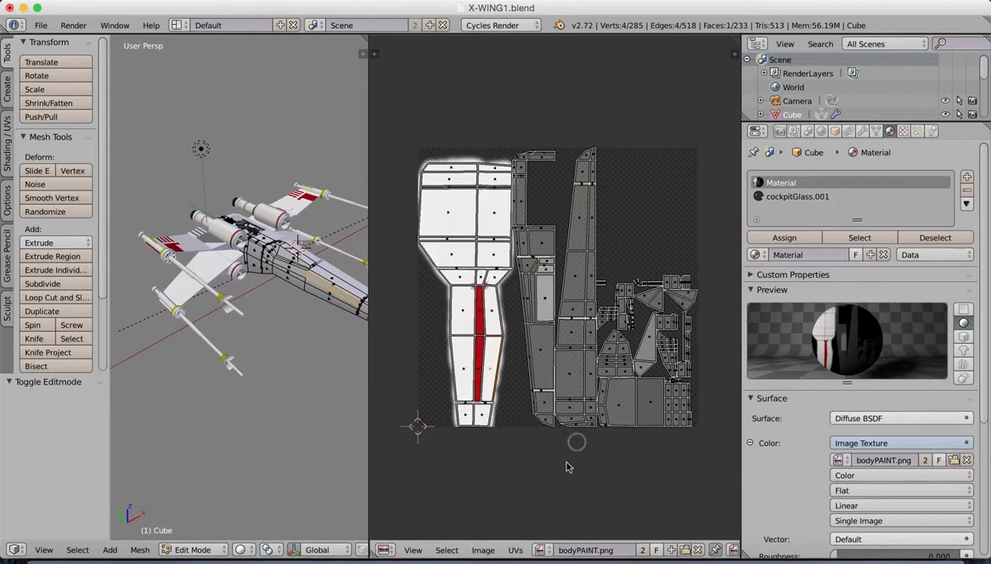
left_click(494, 552)
left_click(499, 465)
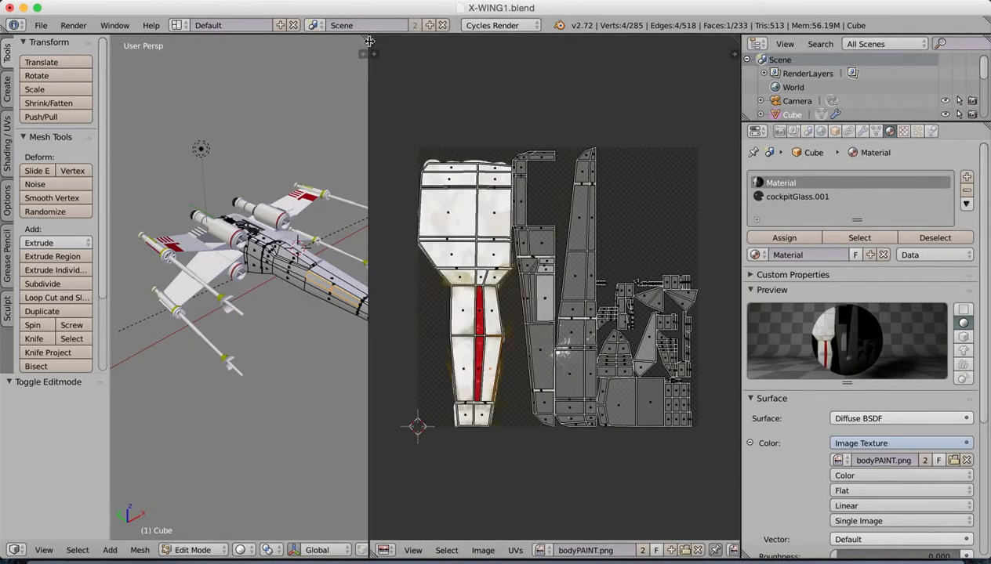
Widen the 3D viewport over most of the image editor and view the X-wing body from its side.
left_click_drag(372, 40, 511, 44)
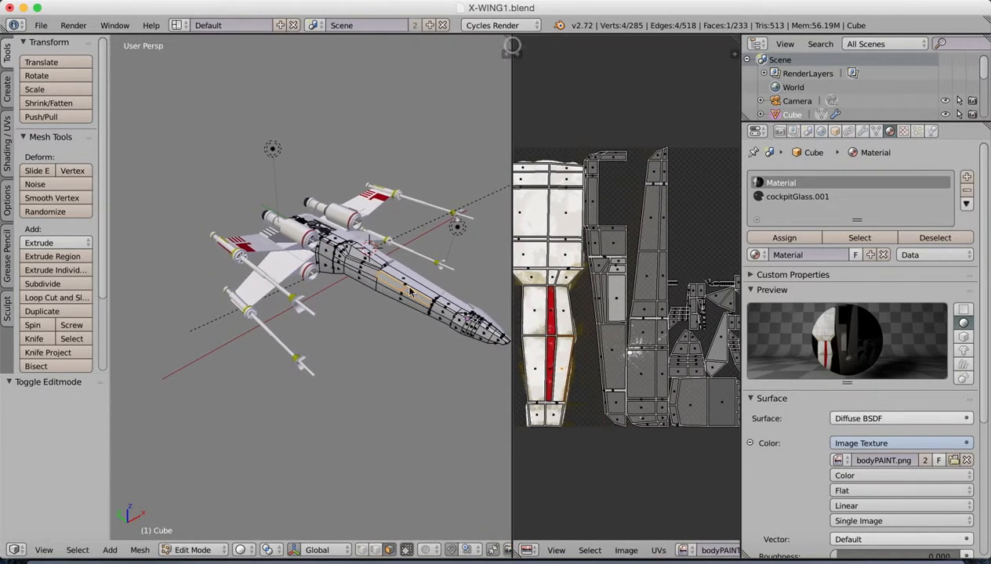
scroll(396, 245, "up", 4)
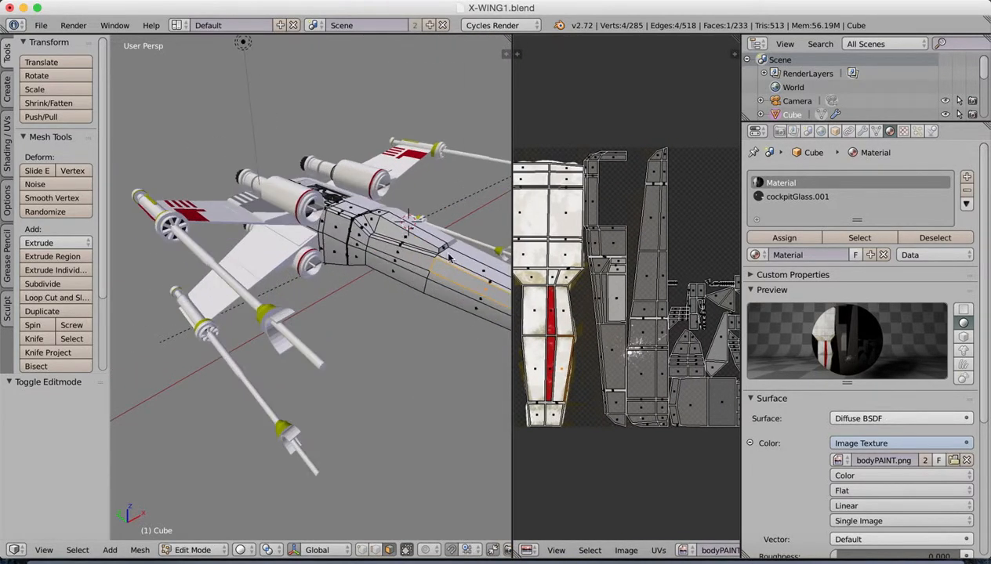
left_click_drag(433, 297, 341, 303)
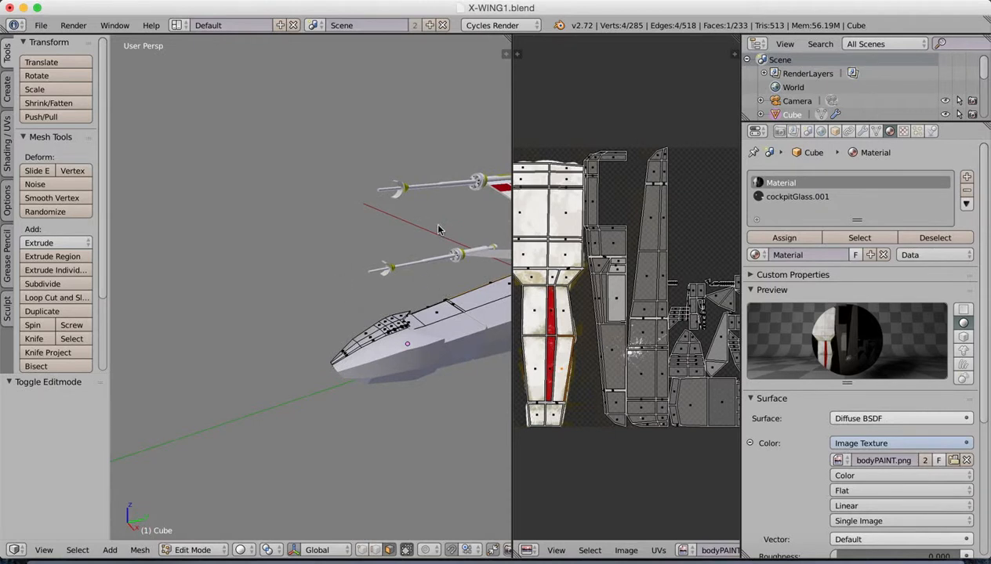
left_click_drag(438, 229, 251, 183)
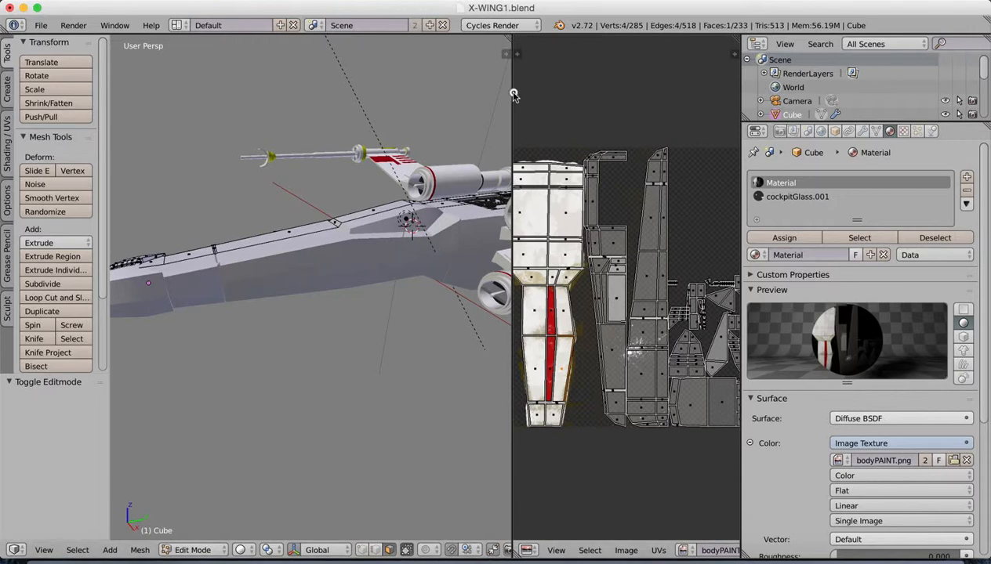
left_click_drag(513, 94, 719, 87)
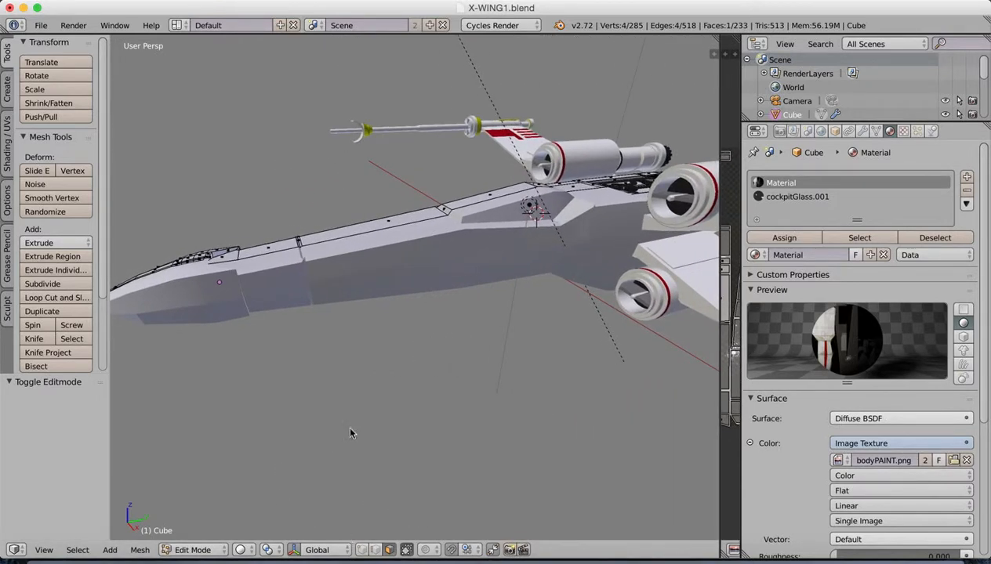
Put the body in Object Mode and set the 3D viewport shading to Rendered.
key("Tab")
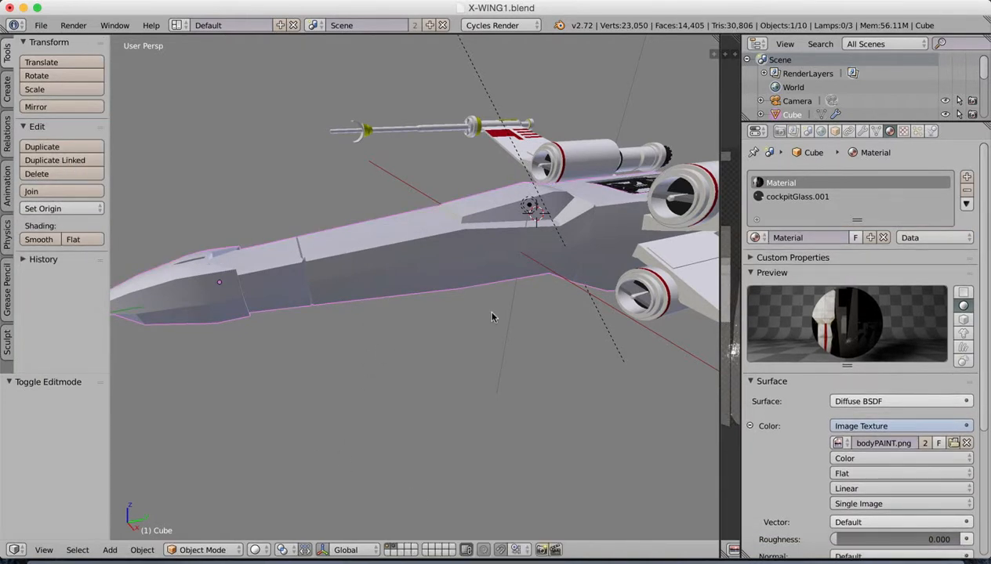
scroll(481, 317, "down", 4)
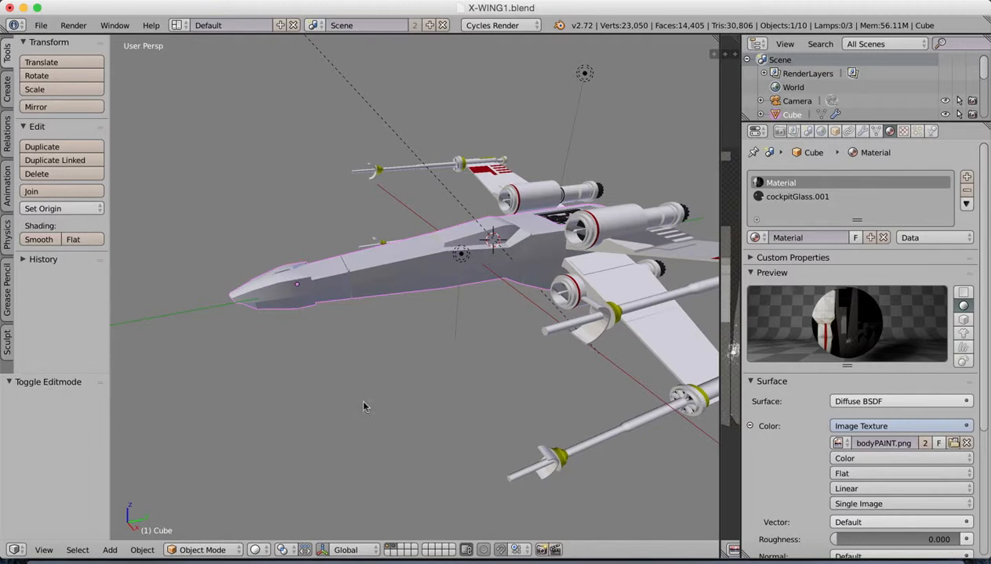
left_click(255, 549)
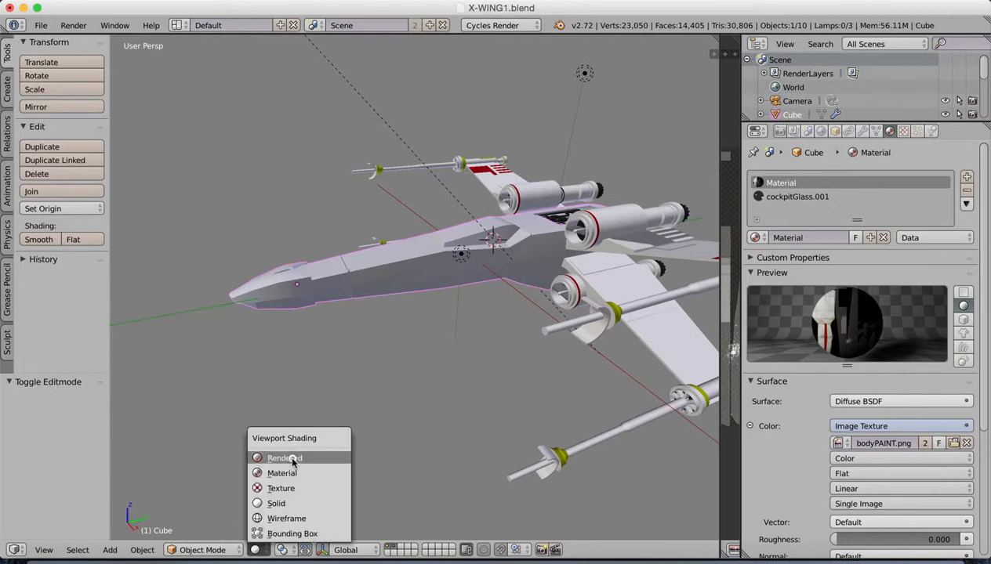
left_click(286, 459)
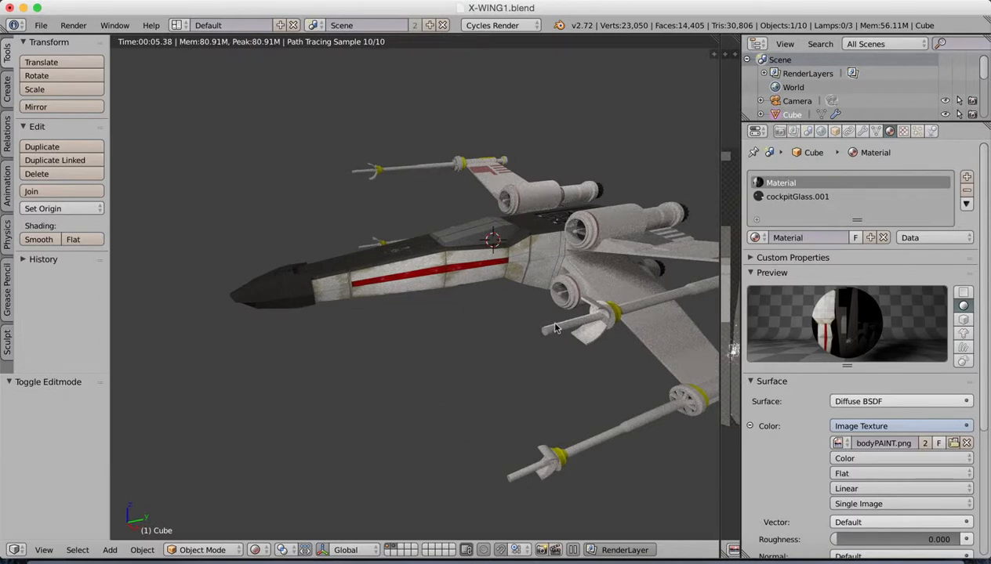
Move the X-wing body by -0.057 in X, 0.361 in Y and 0.326 in Z.
scroll(507, 210, "up", 6)
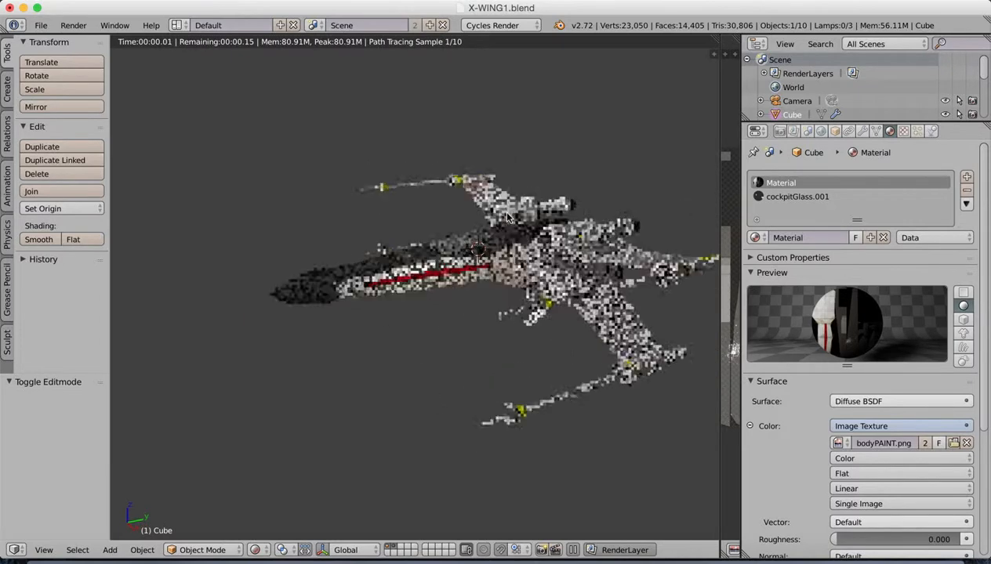
scroll(508, 220, "down", 3)
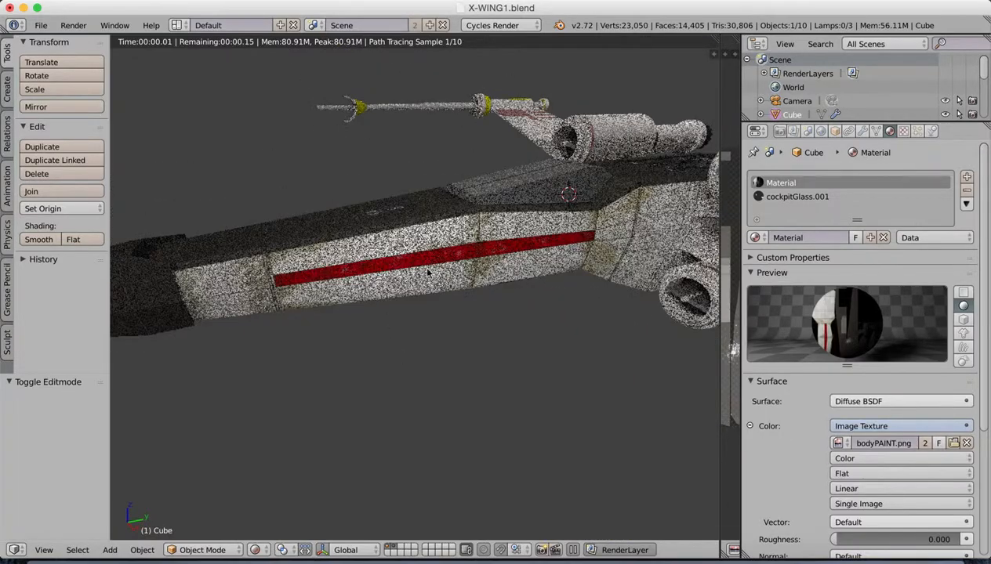
mouse_move(475, 269)
left_mouse_down()
mouse_move(437, 292)
mouse_move(463, 277)
left_mouse_up()
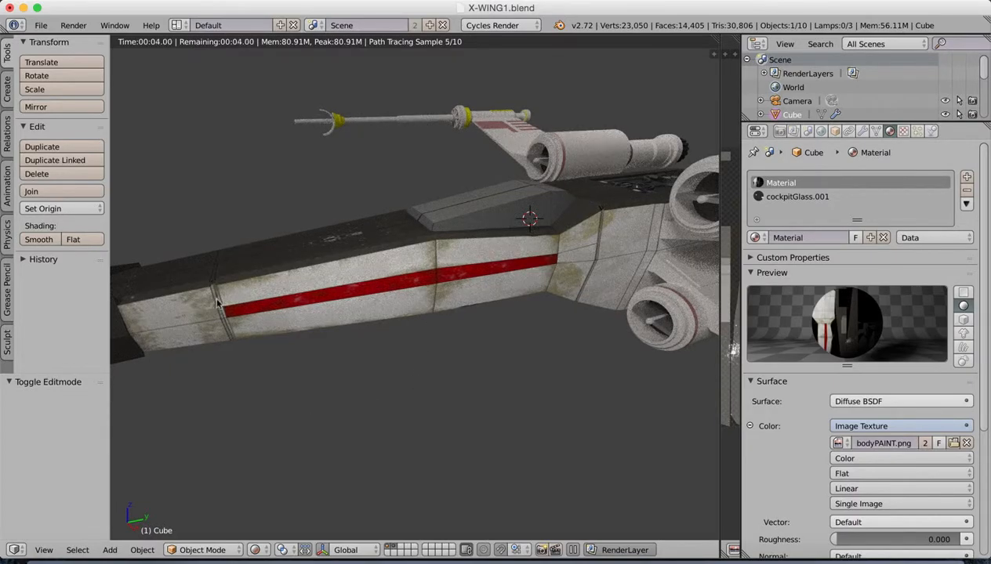
key("g")
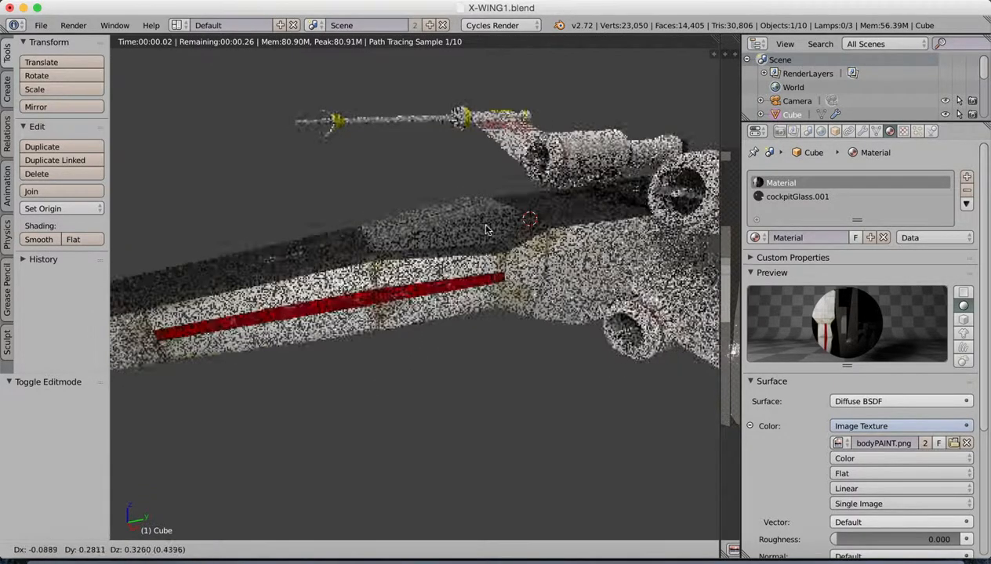
left_click(213, 316)
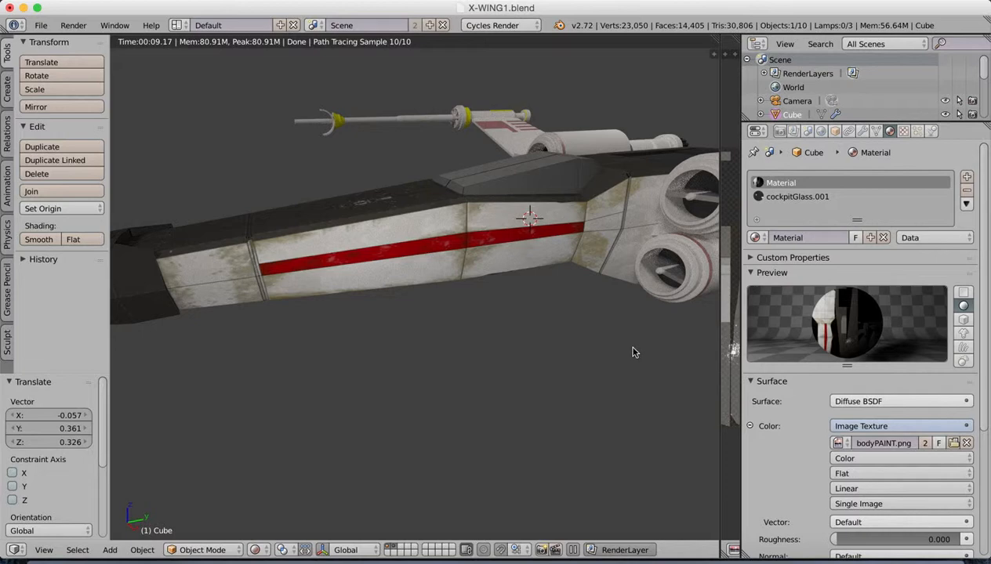
Examine the rendered weathering on the whole X-wing from further away and from different angles.
scroll(455, 345, "down", 4)
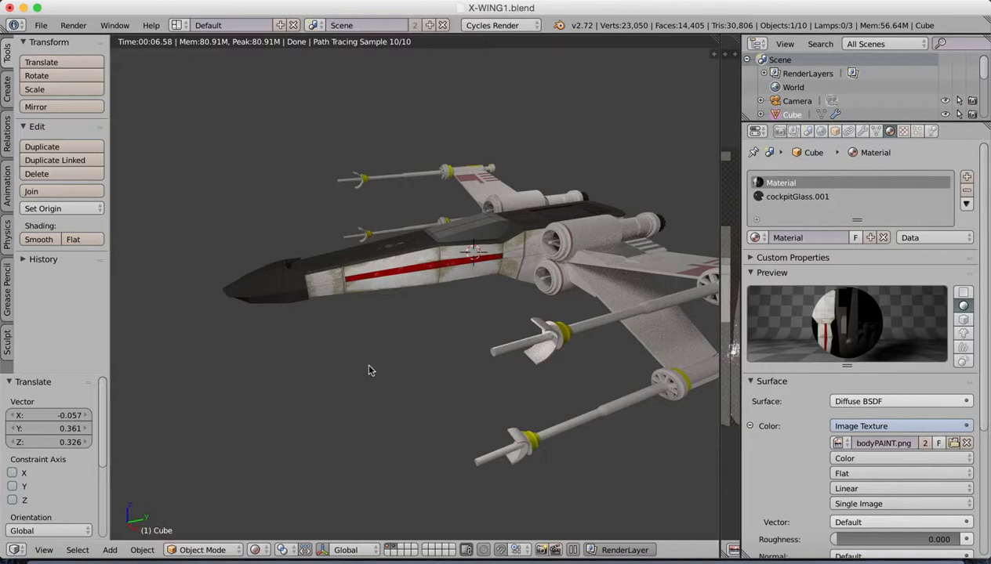
left_click_drag(370, 366, 381, 370)
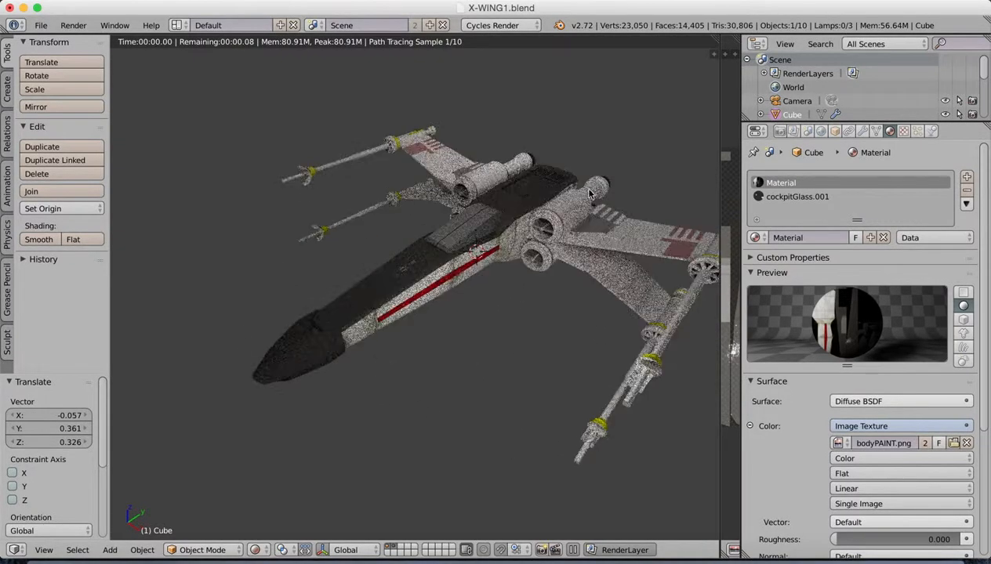
mouse_move(372, 328)
left_mouse_down()
mouse_move(453, 365)
mouse_move(436, 352)
mouse_move(449, 408)
mouse_move(426, 390)
mouse_move(439, 380)
mouse_move(437, 402)
left_mouse_up()
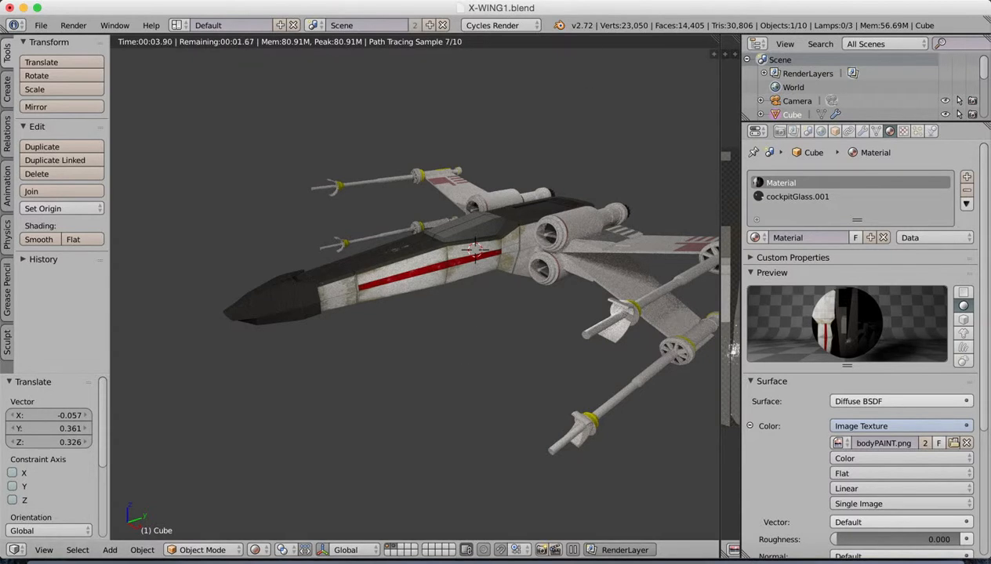
left_click(502, 1)
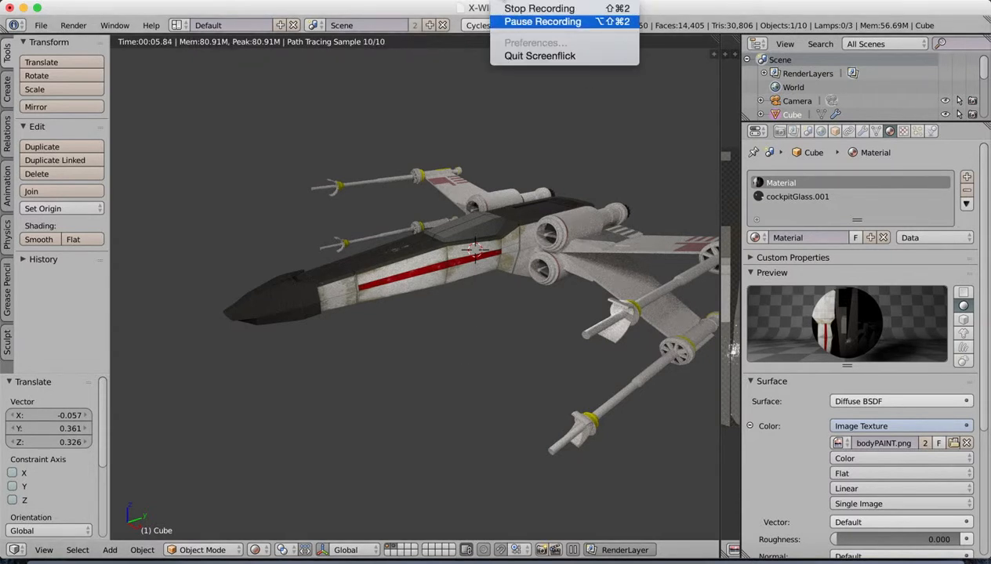
left_click(514, 22)
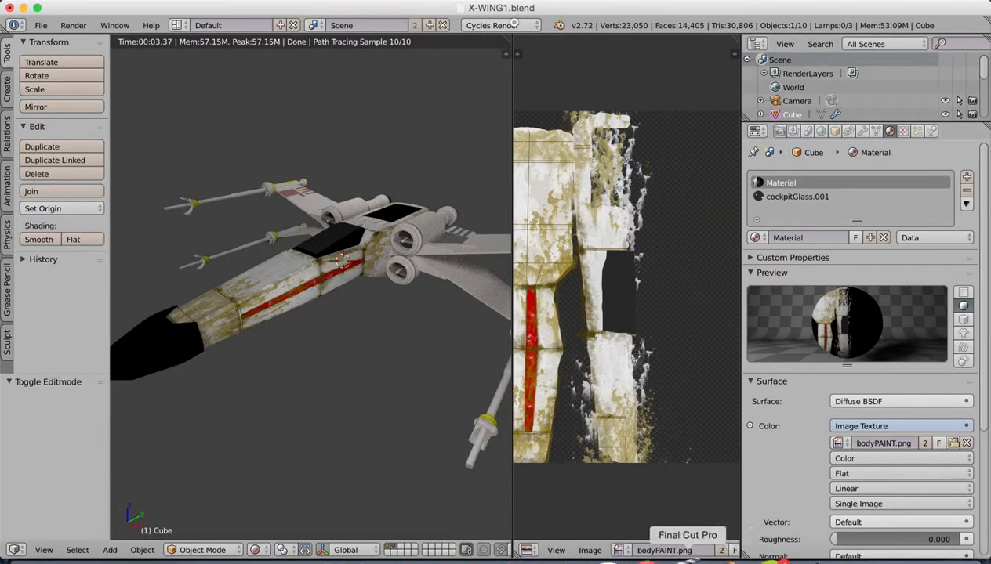
Switch to Photoshop, try a short dark brush stroke beside the lower part of the second panel strip, and undo it.
left_click(357, 558)
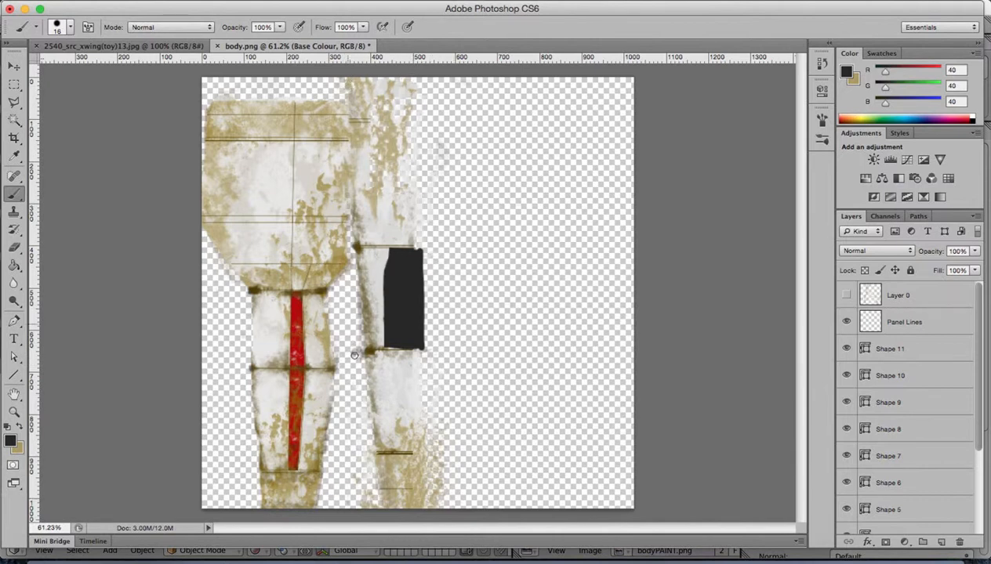
left_click_drag(371, 427, 371, 447)
key("super+z")
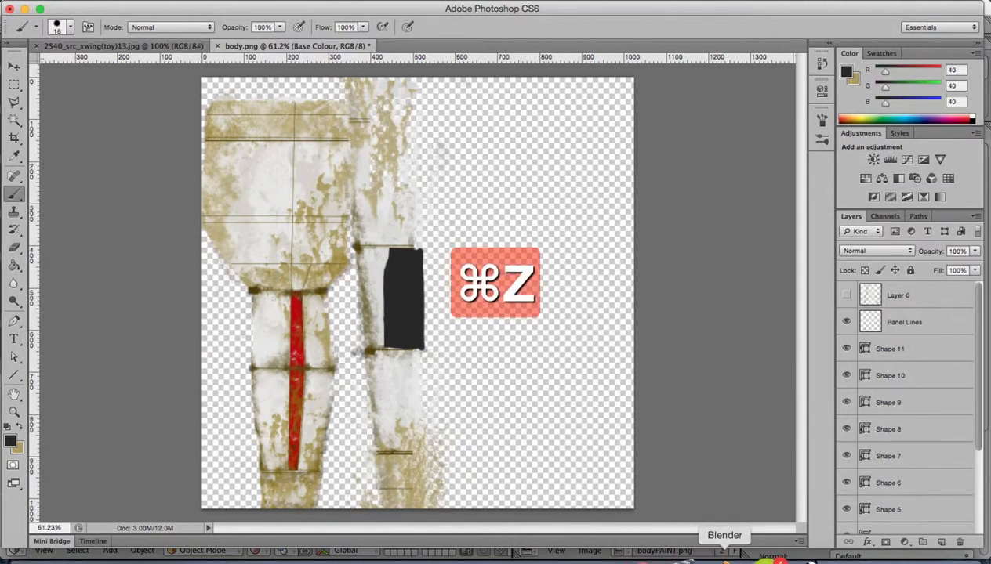
Switch to Blender and widen the image editor to show the whole bodyPAINT.png texture.
left_click(724, 557)
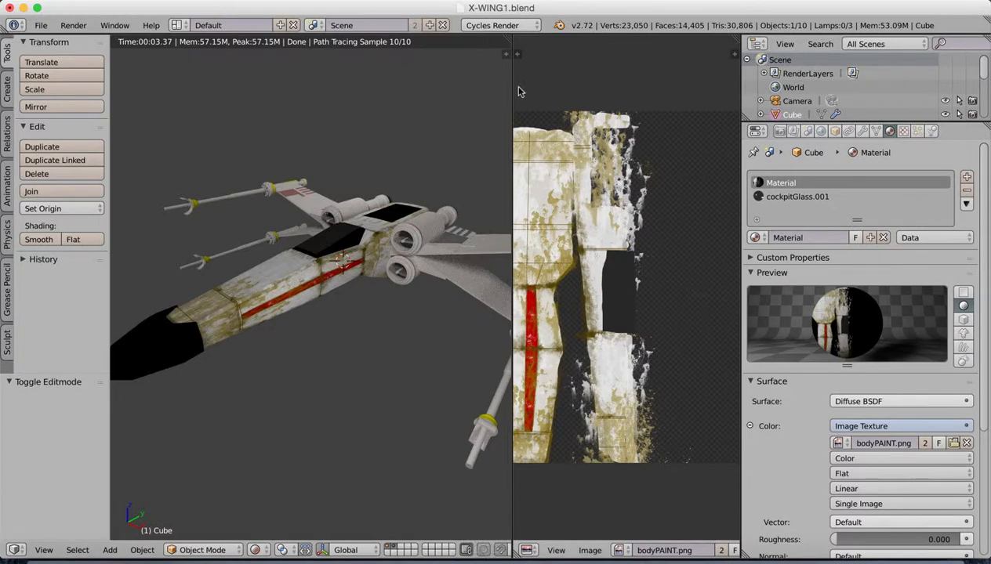
left_click_drag(511, 89, 353, 99)
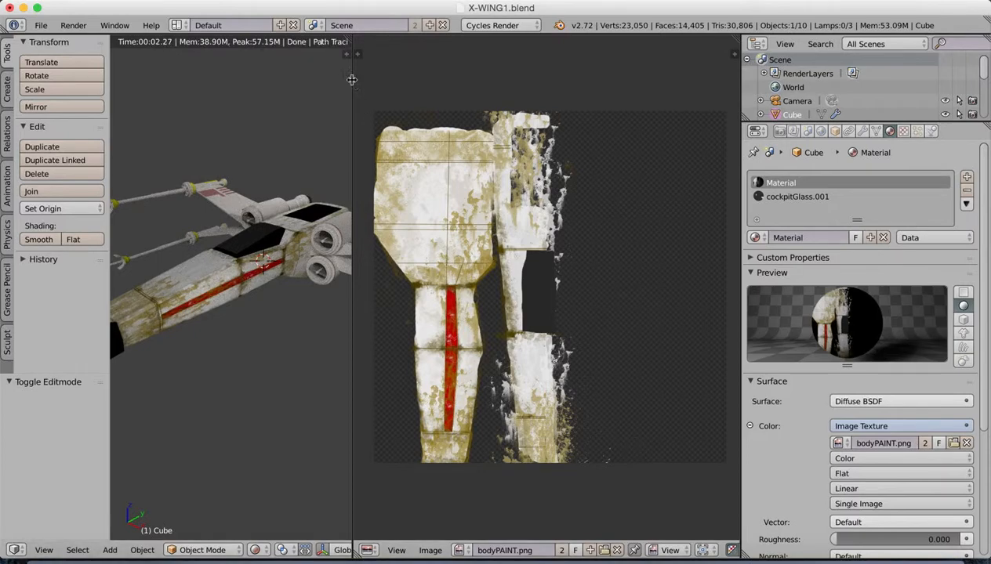
Widen the 3D view and join the image editor area into it, leaving only the rendered X-wing viewport.
left_click_drag(352, 82, 633, 78)
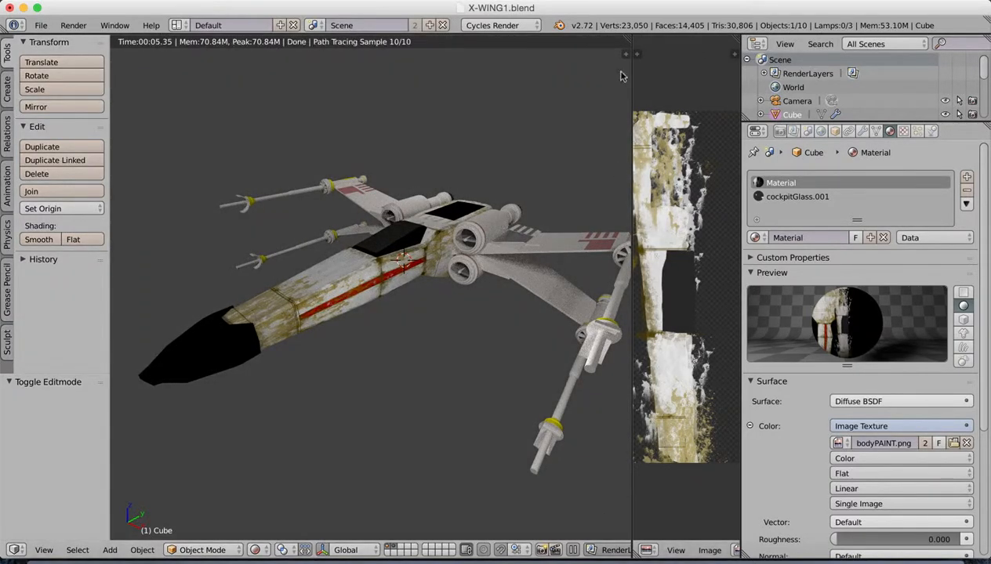
left_click_drag(627, 41, 710, 48)
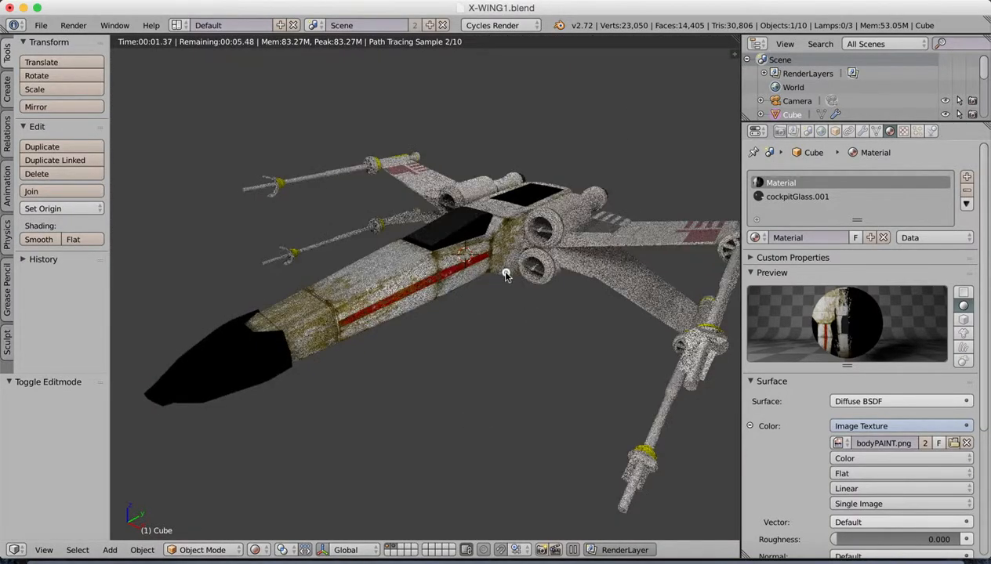
Examine the weathered body on the rendered X-wing from the side, above and front, and widen the 3D view over the properties area.
mouse_move(502, 271)
left_mouse_down()
mouse_move(469, 296)
mouse_move(467, 315)
mouse_move(486, 271)
left_mouse_up()
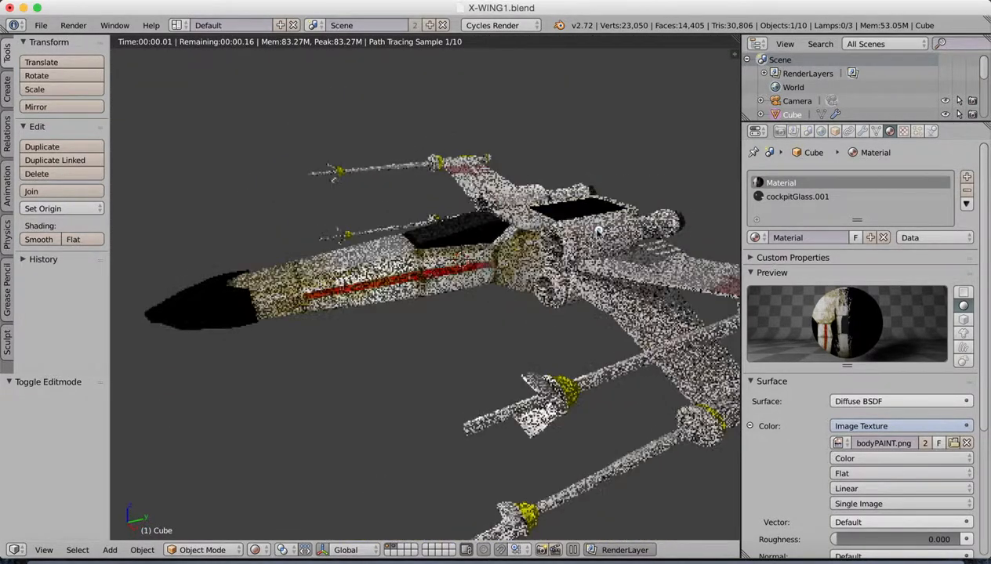
left_click_drag(592, 226, 486, 273)
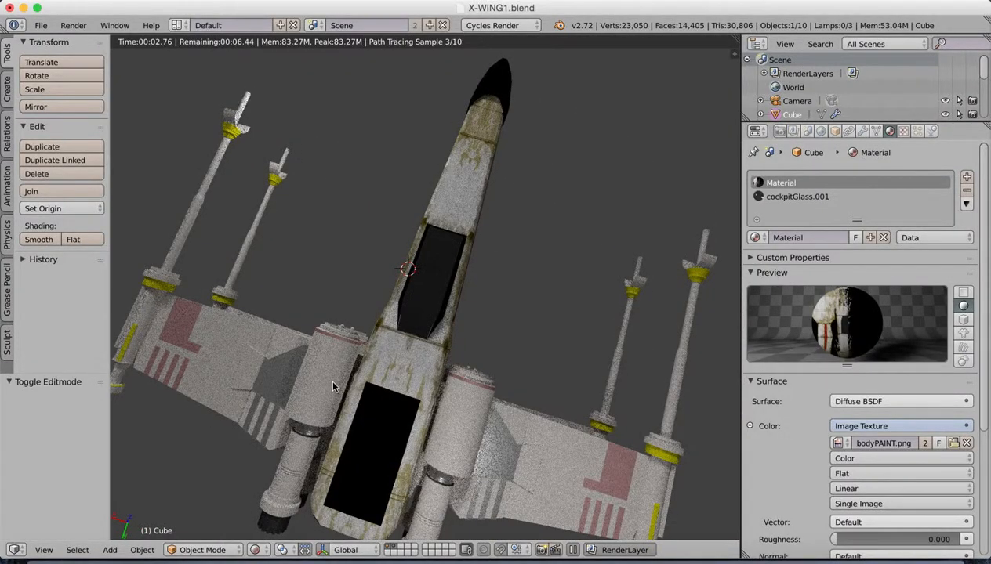
left_click_drag(331, 384, 444, 346)
left_click_drag(519, 360, 405, 315)
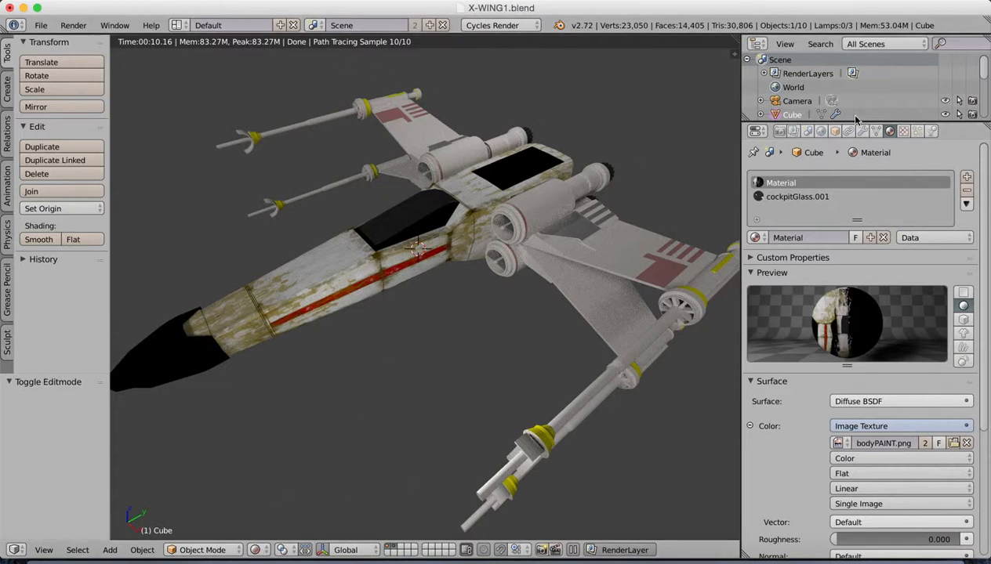
left_click_drag(741, 84, 896, 84)
left_click(502, 2)
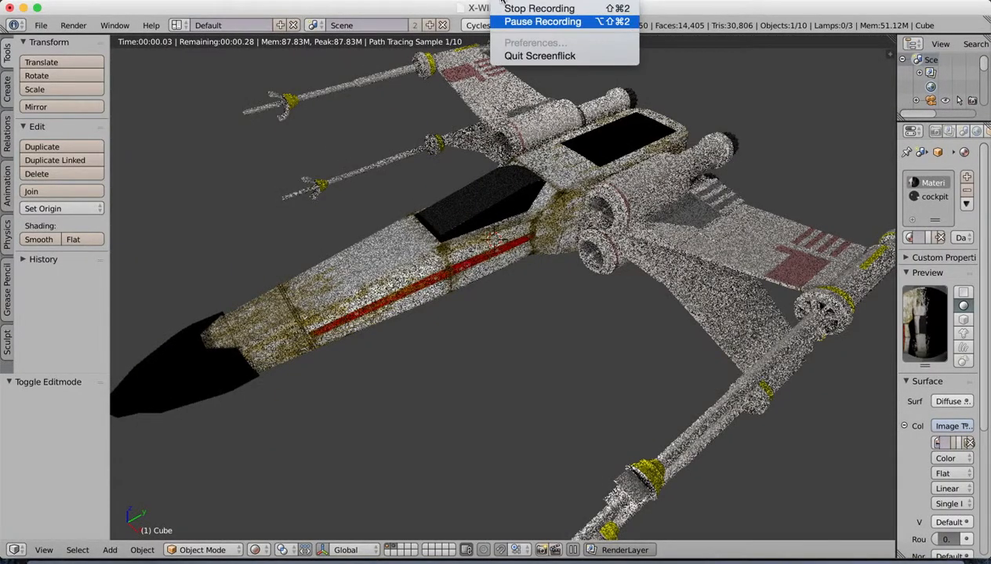
left_click(510, 22)
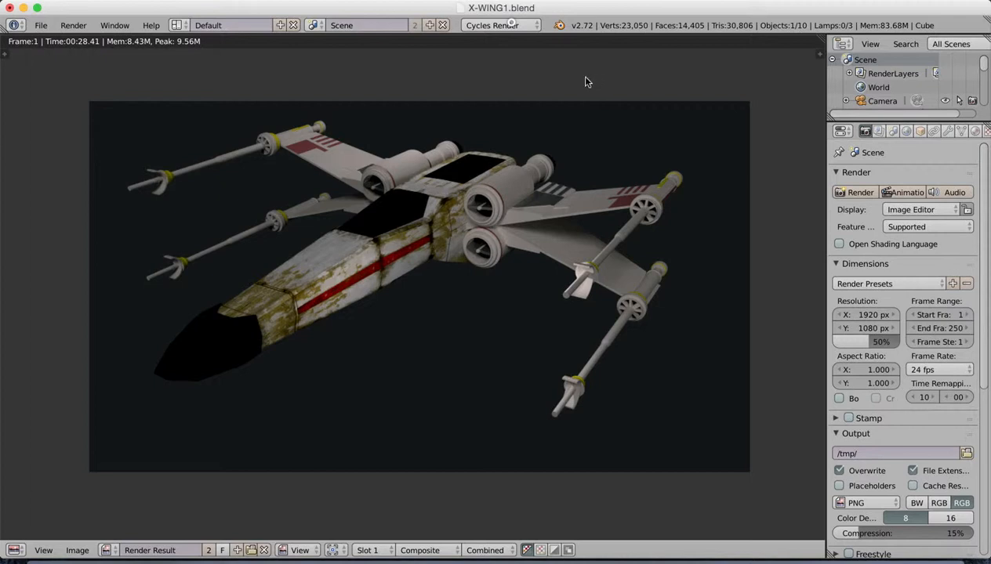
left_click(506, 3)
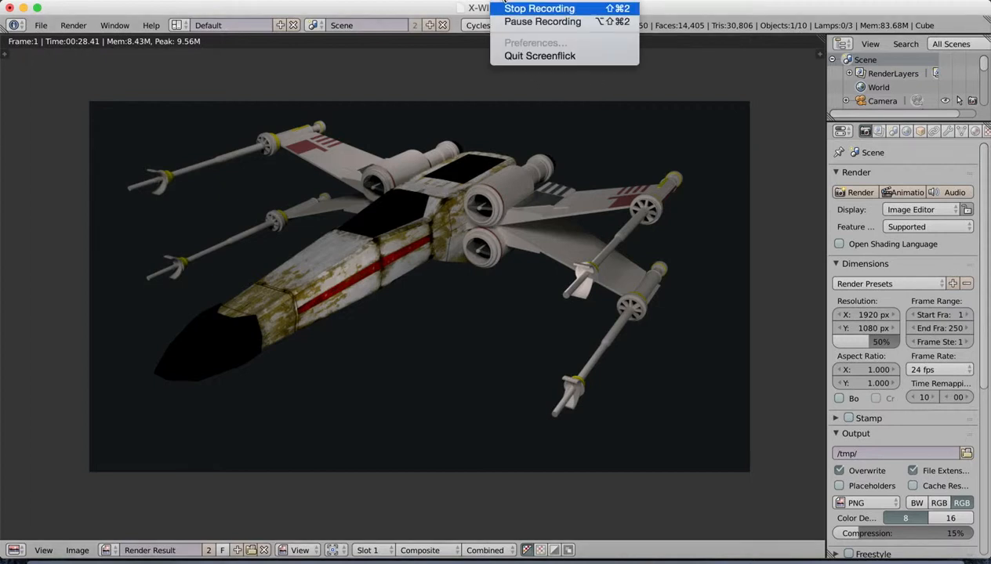